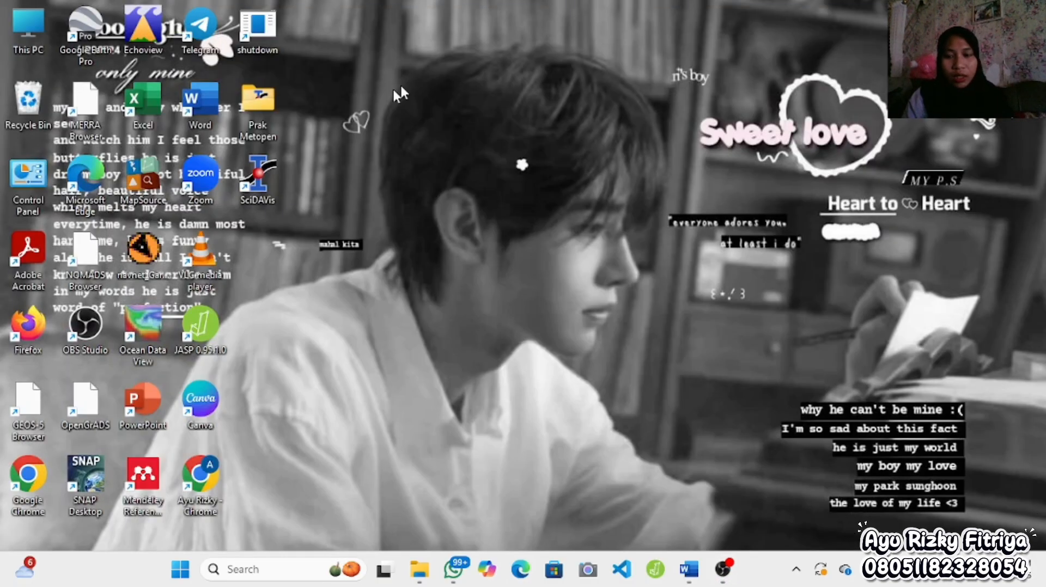
# - Launch SciDAVis in a maximized window and rename the first column of the empty table to Lokasi
pyautogui.doubleClick(250, 163)
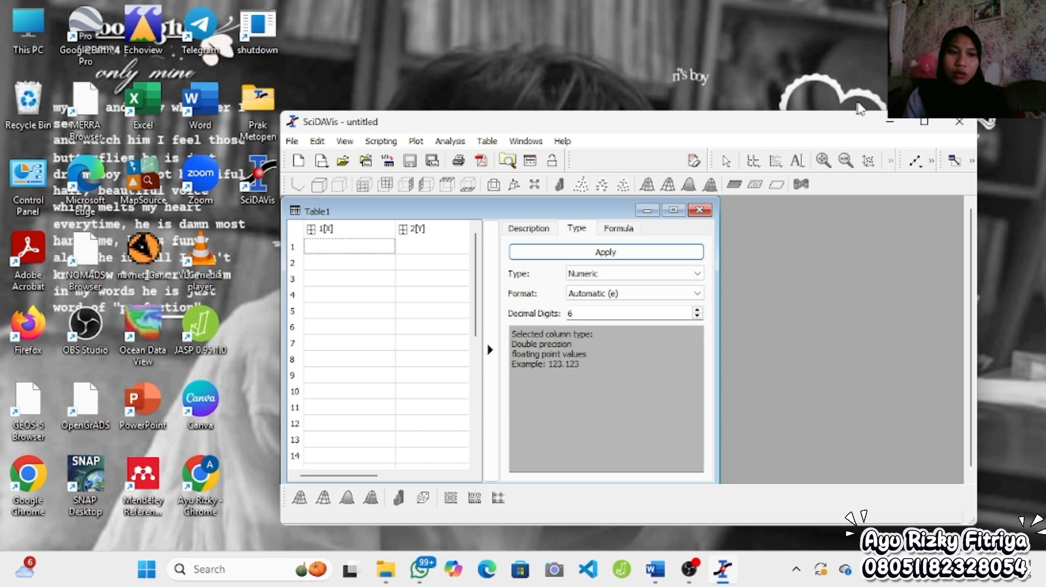
pyautogui.click(926, 124)
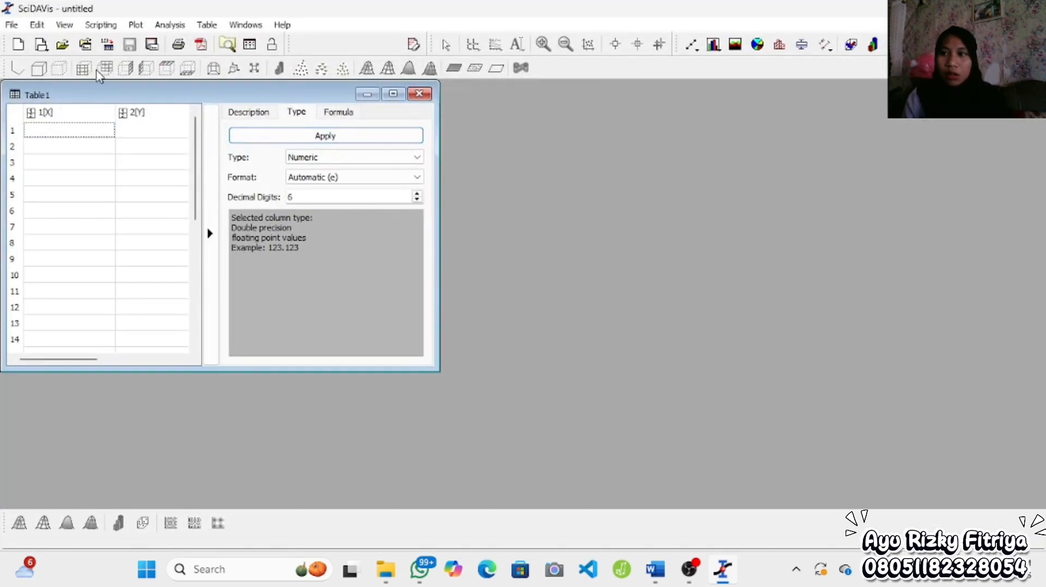
pyautogui.click(75, 115)
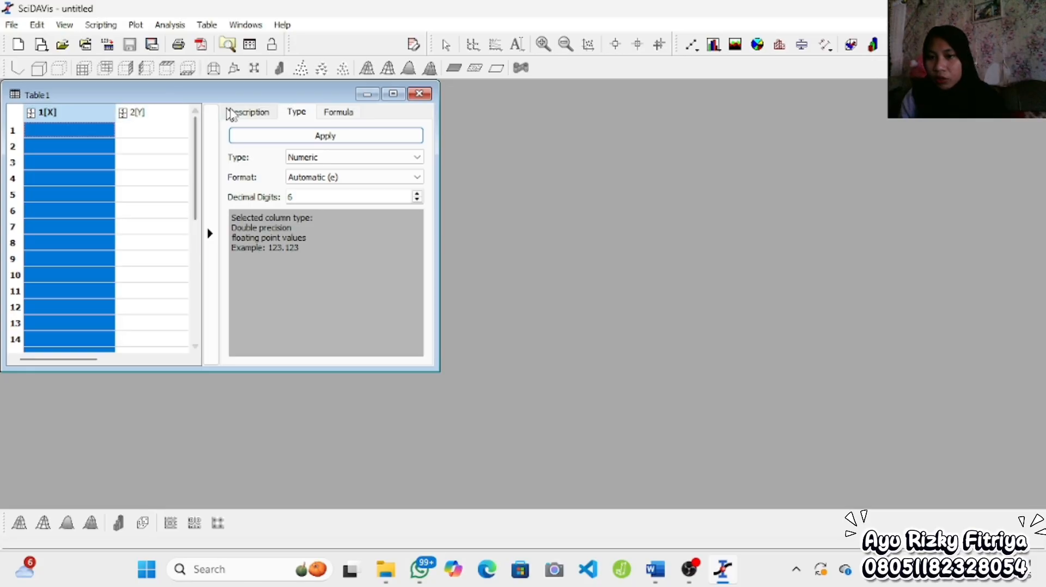
pyautogui.click(245, 113)
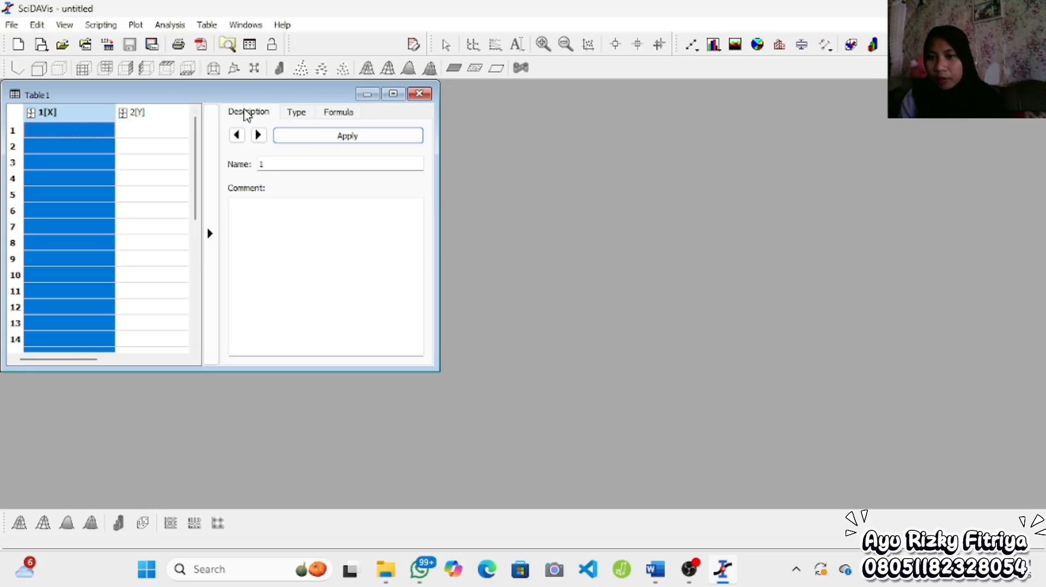
pyautogui.doubleClick(298, 165)
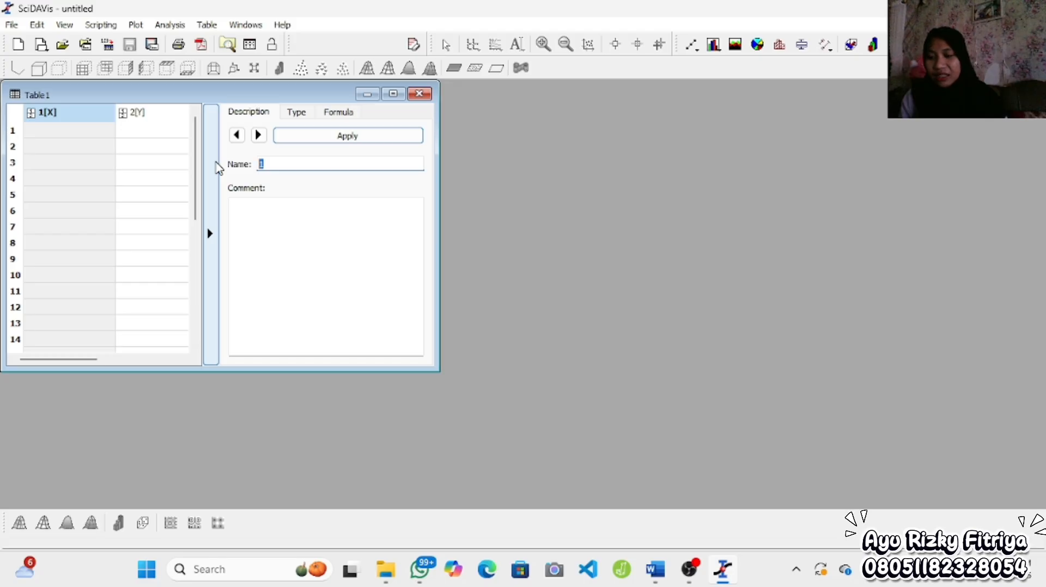
pyautogui.write('Lokasi')
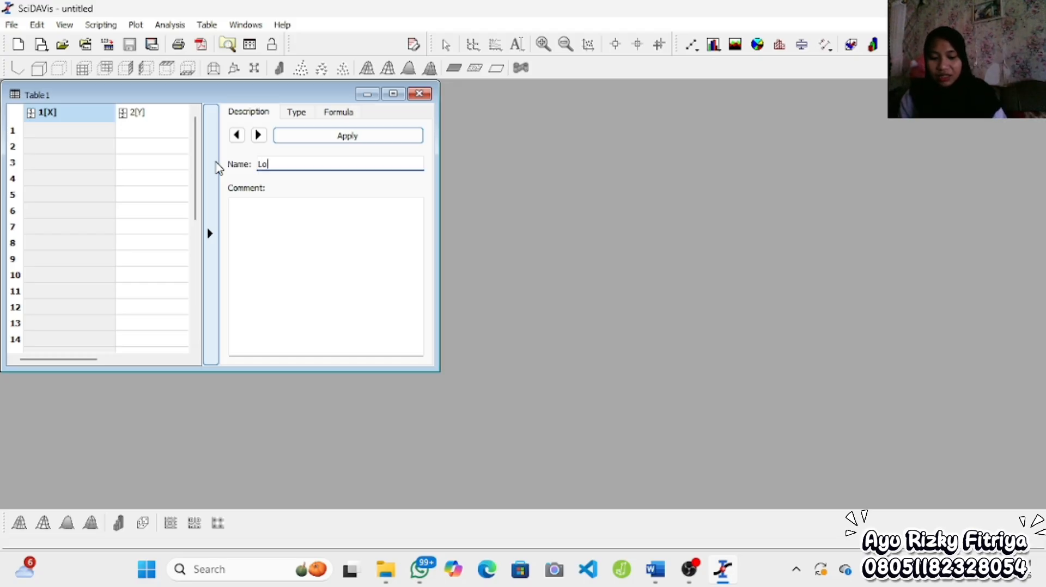
pyautogui.click(332, 136)
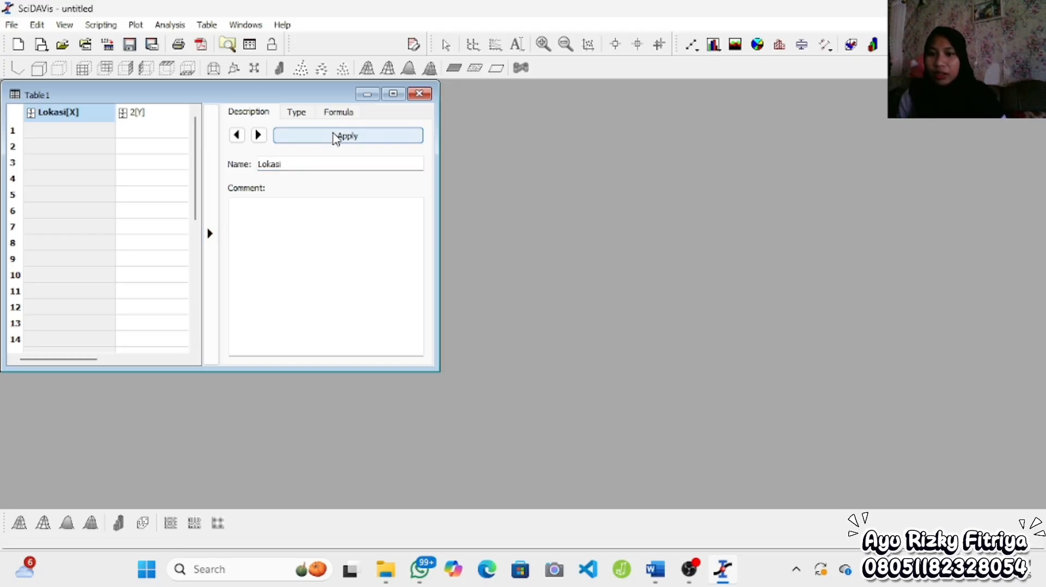
# - Rename the table's second column to Suhu
pyautogui.click(169, 113)
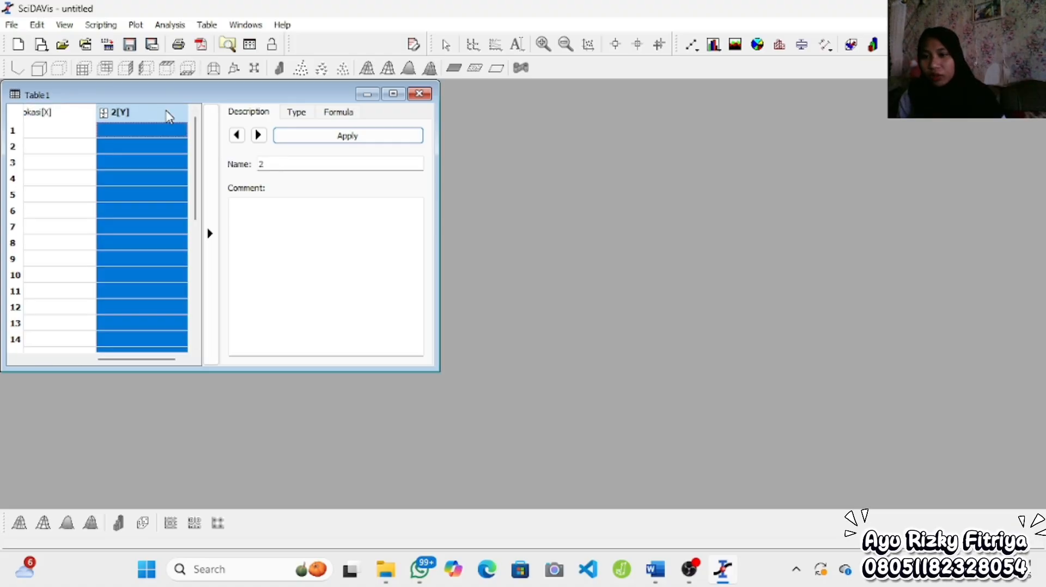
pyautogui.doubleClick(308, 164)
pyautogui.write('Suhu')
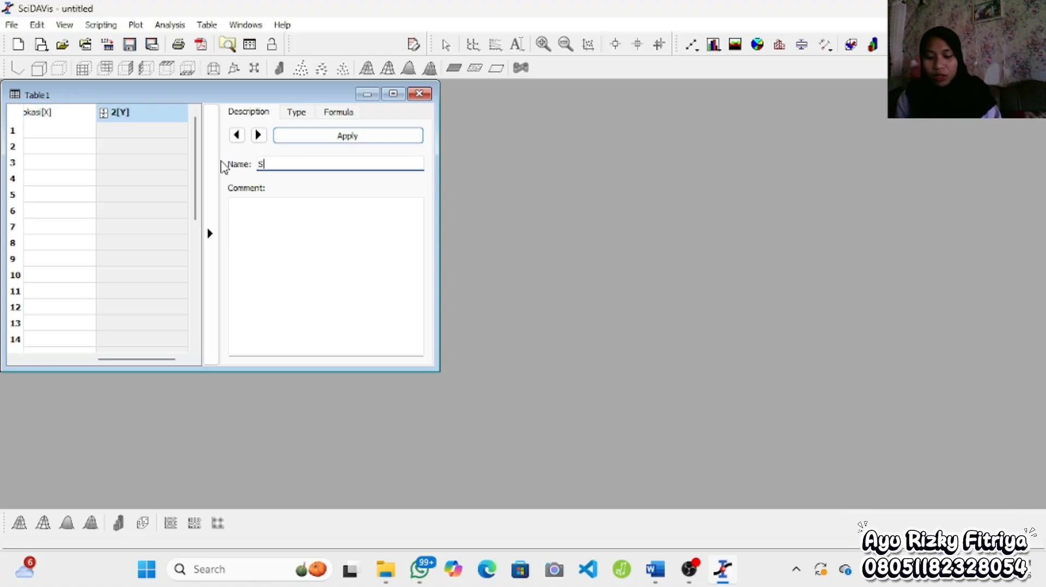
pyautogui.click(282, 135)
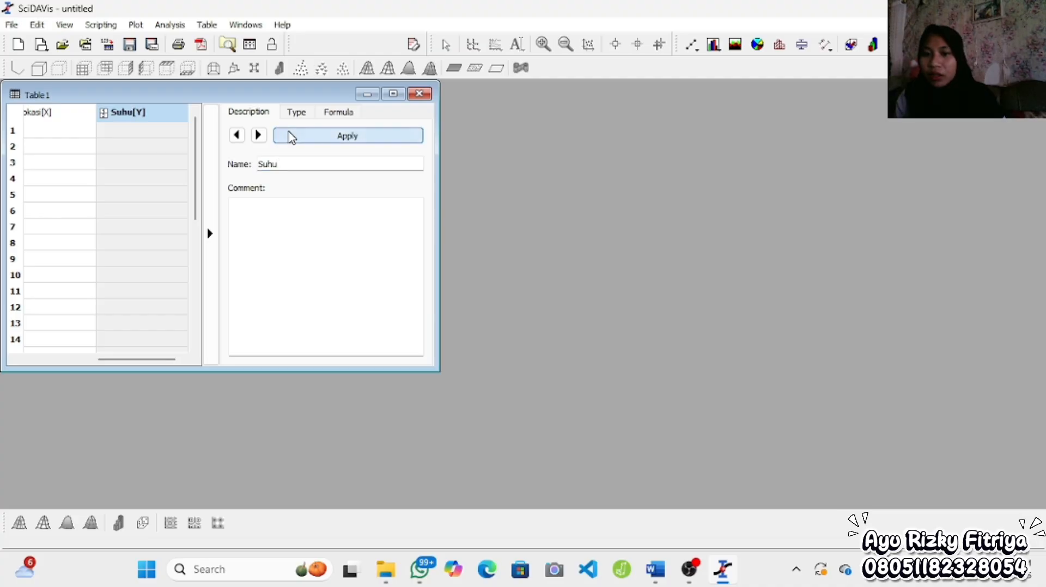
# - Change the data type of the Lokasi column to Text
pyautogui.click(66, 123)
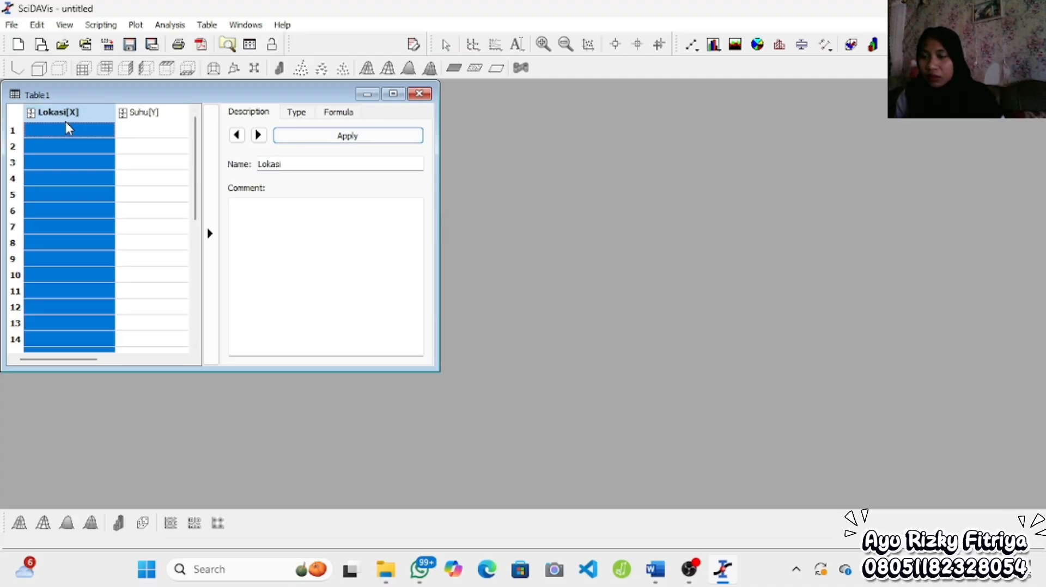
pyautogui.click(128, 116)
pyautogui.click(100, 126)
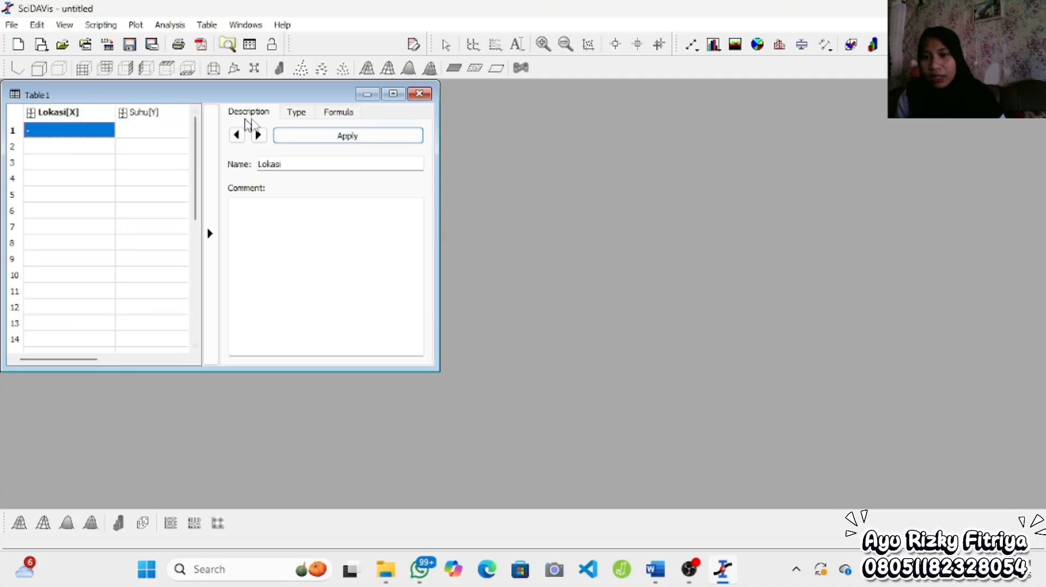
pyautogui.click(295, 113)
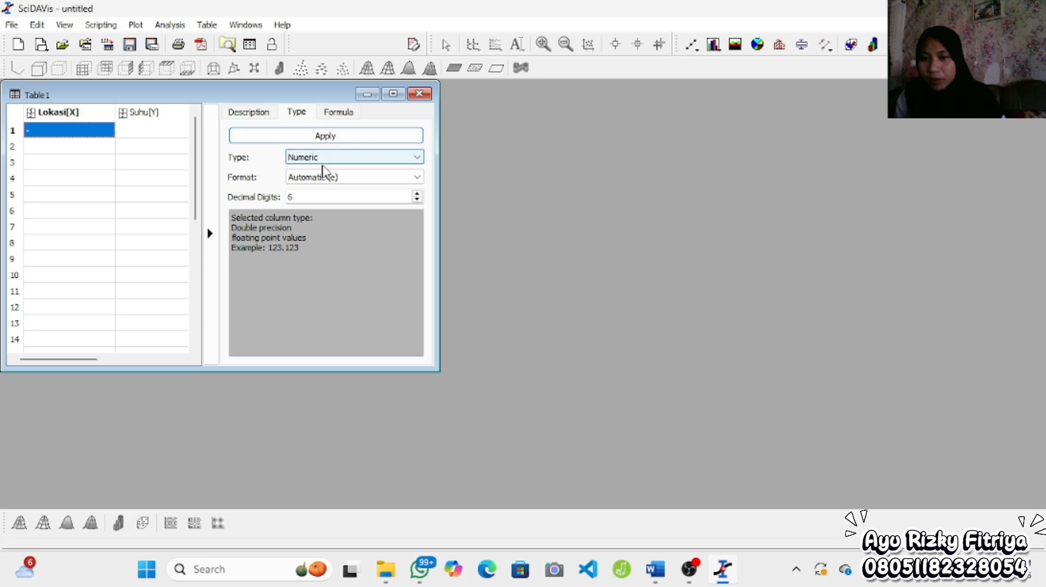
pyautogui.click(348, 158)
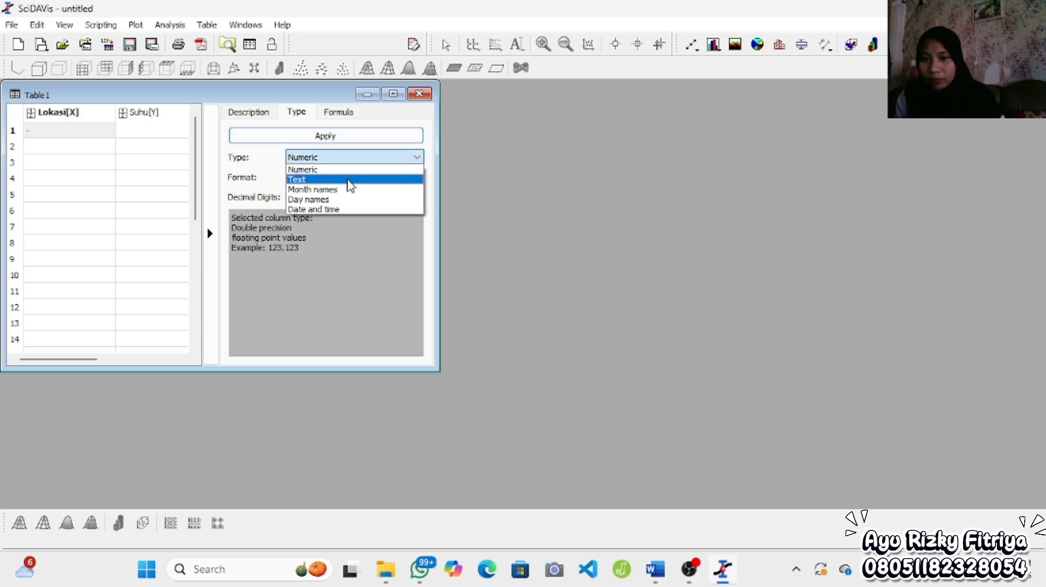
pyautogui.click(349, 179)
pyautogui.click(362, 141)
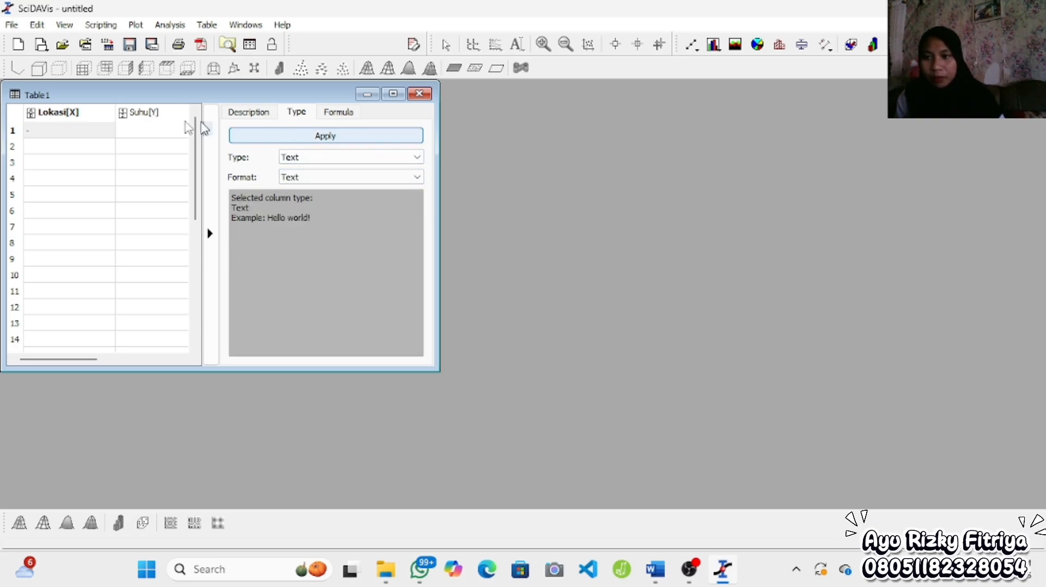
# - Fill rows 1 to 5 of the Lokasi column with Muara A, Muara B, Pantai Timur, Pantai Barat and Laut Tengah
pyautogui.click(92, 137)
pyautogui.write('Mu')
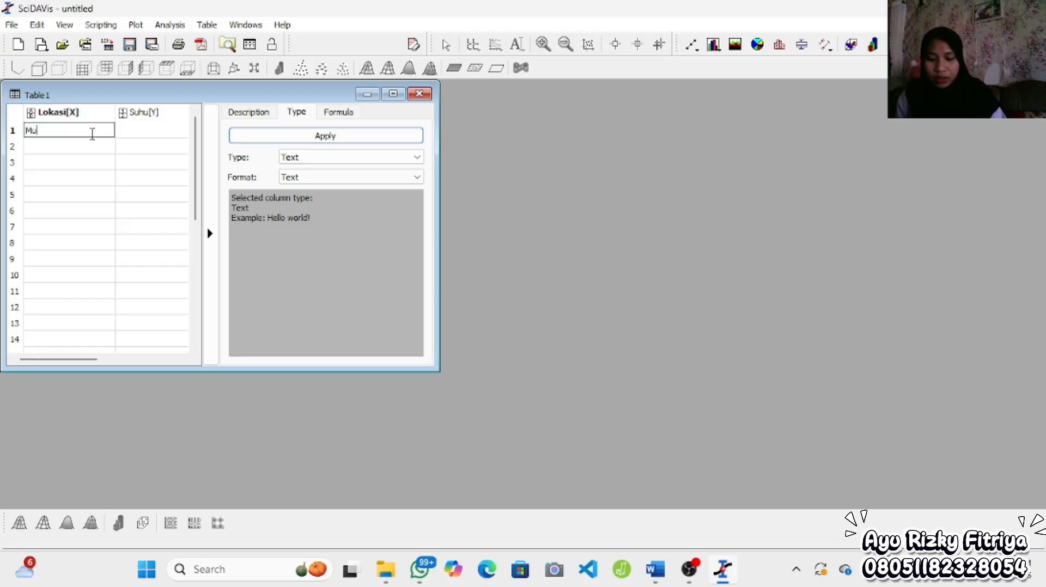
pyautogui.write('ara A')
pyautogui.press('Return')
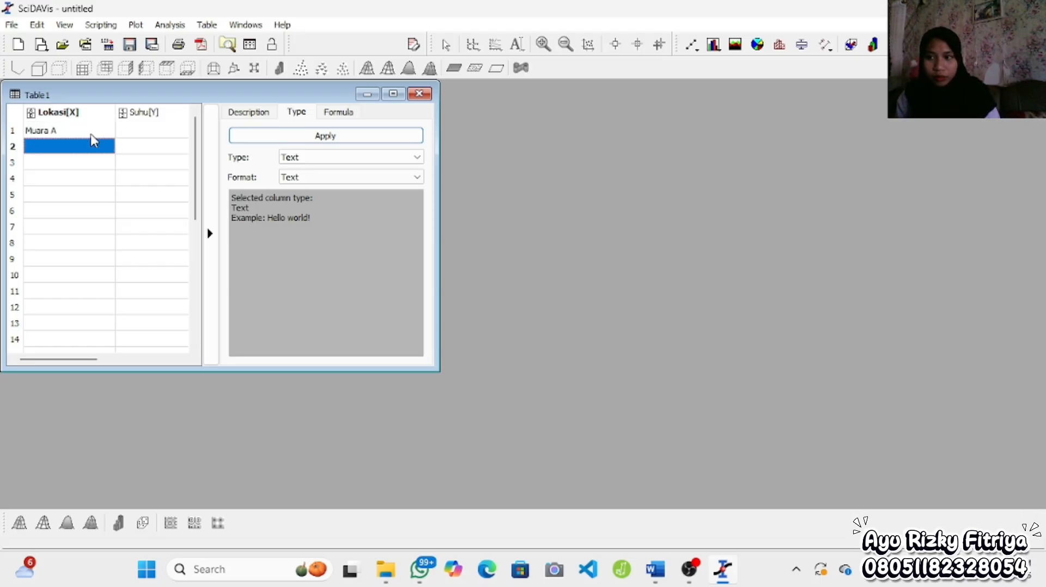
pyautogui.write('Muara B')
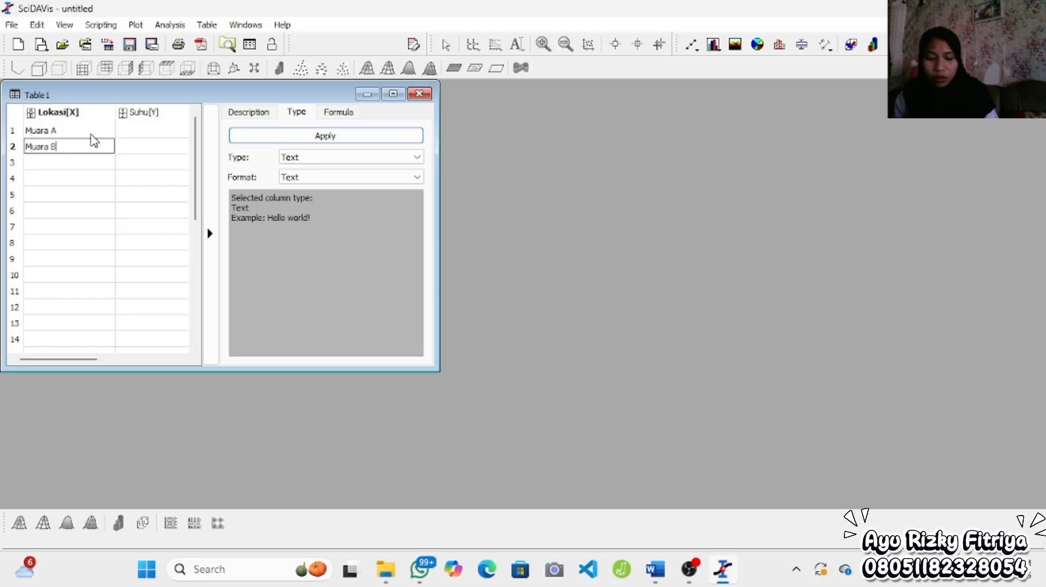
pyautogui.press('Return')
pyautogui.write('Pantai Ti')
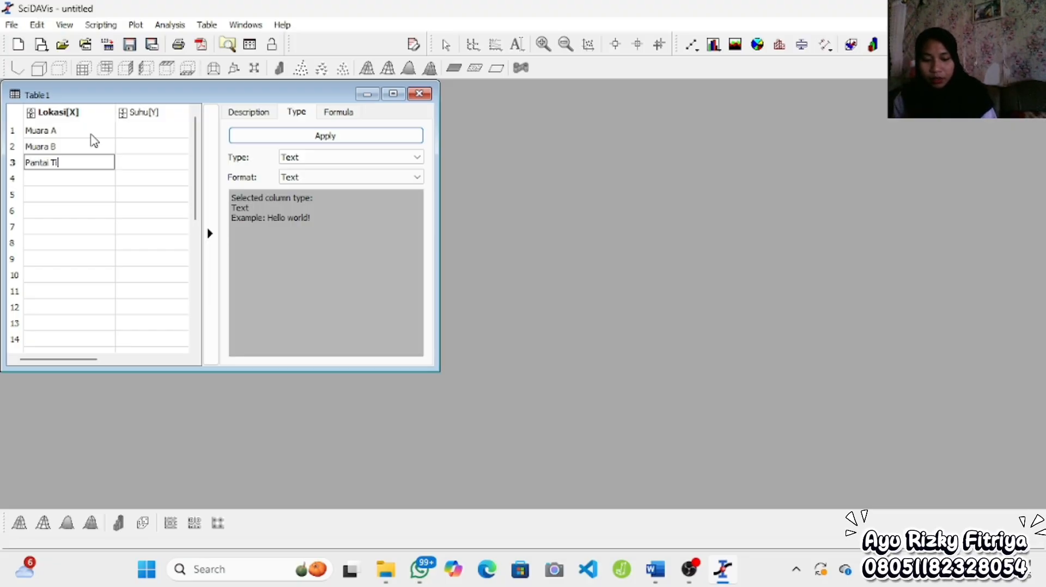
pyautogui.write('mur')
pyautogui.press('Return')
pyautogui.write('Pant')
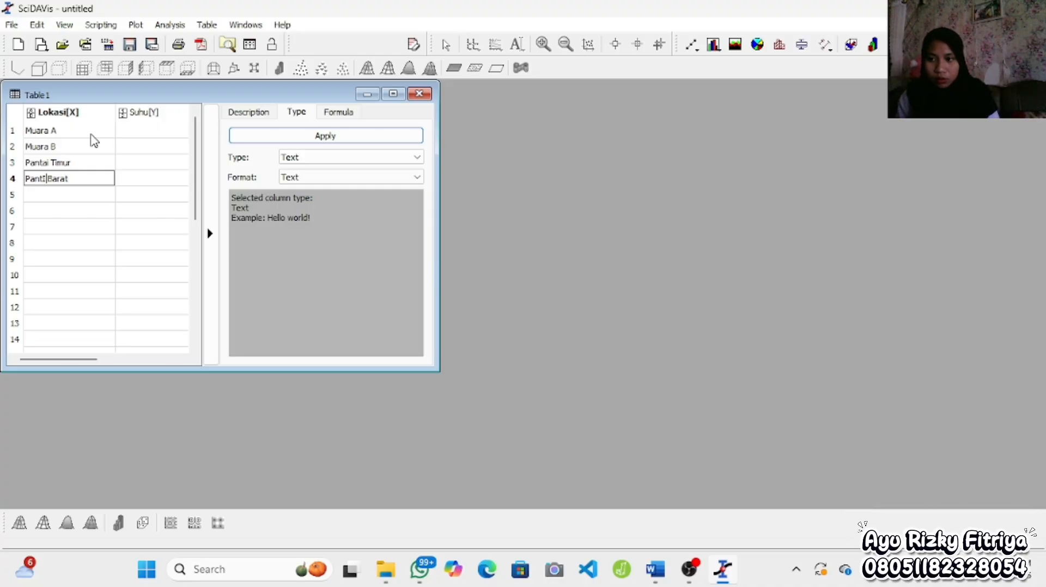
pyautogui.write('ai')
pyautogui.press('Return')
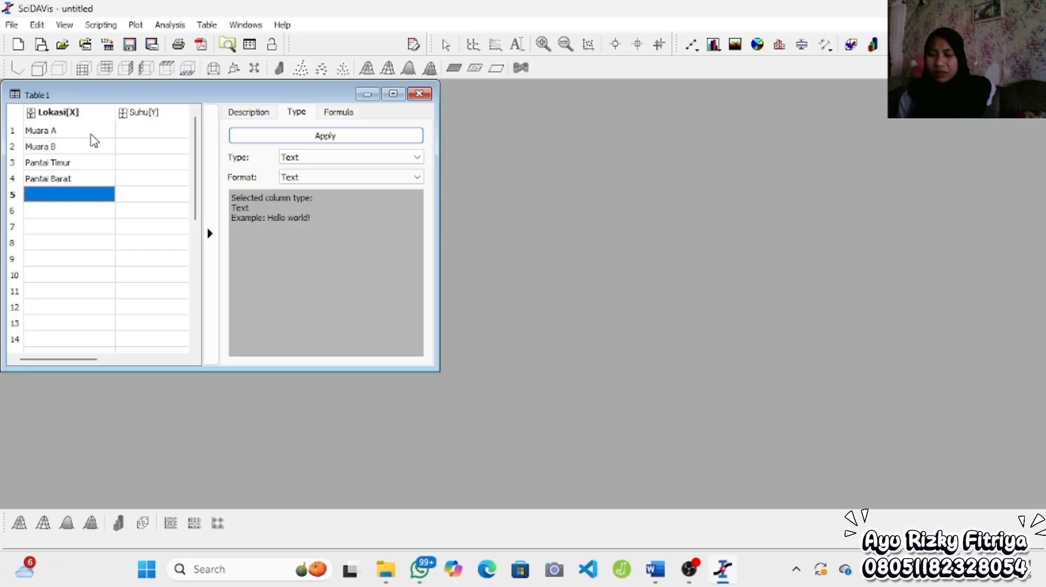
pyautogui.write('Laut Tengah')
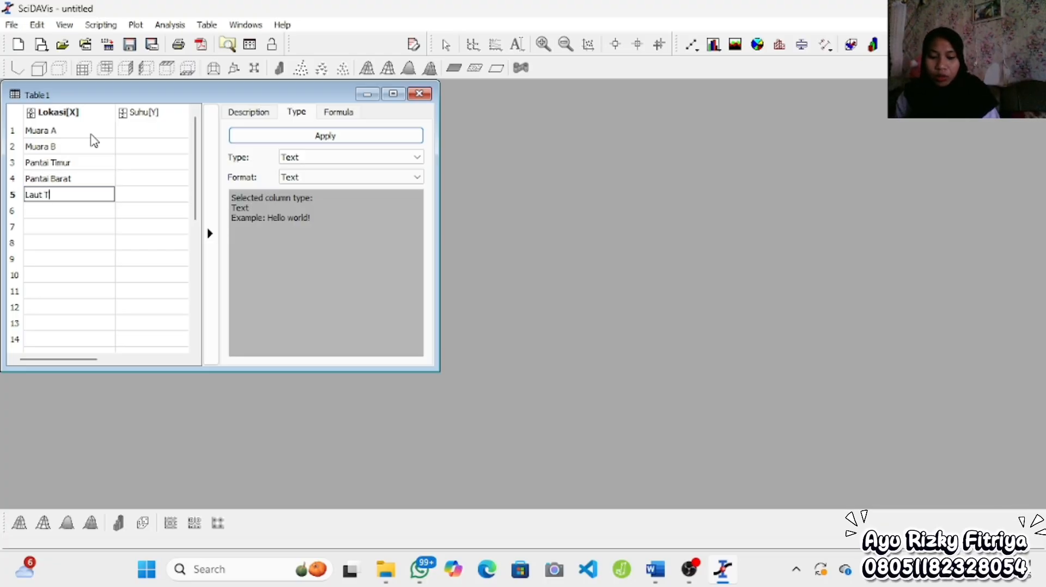
# - Fill rows 1 to 5 of the Suhu column with 29.5, 30.2, 28.7, 27.9 and 26.8
pyautogui.click(145, 132)
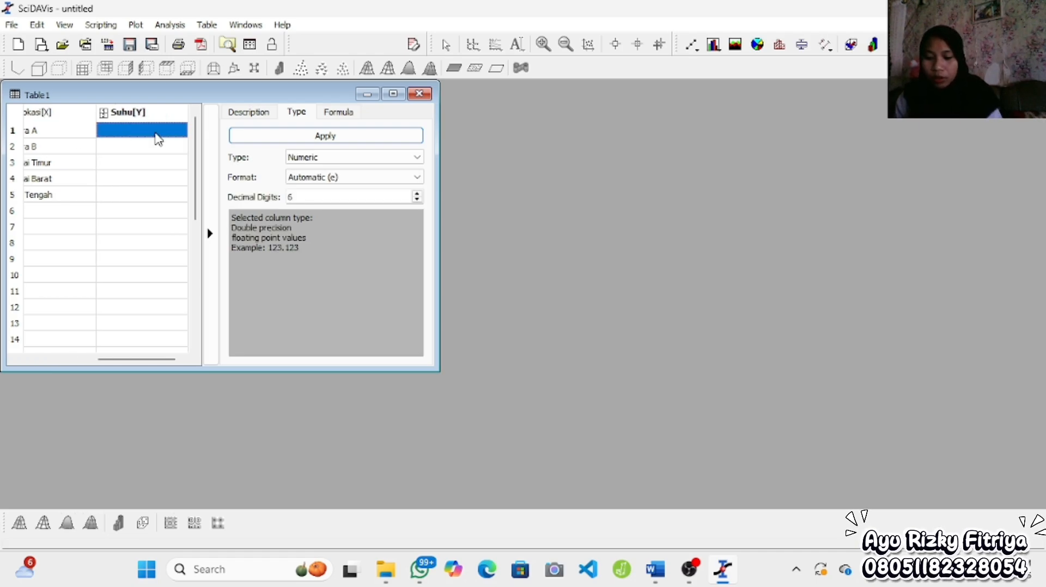
pyautogui.write('29.5')
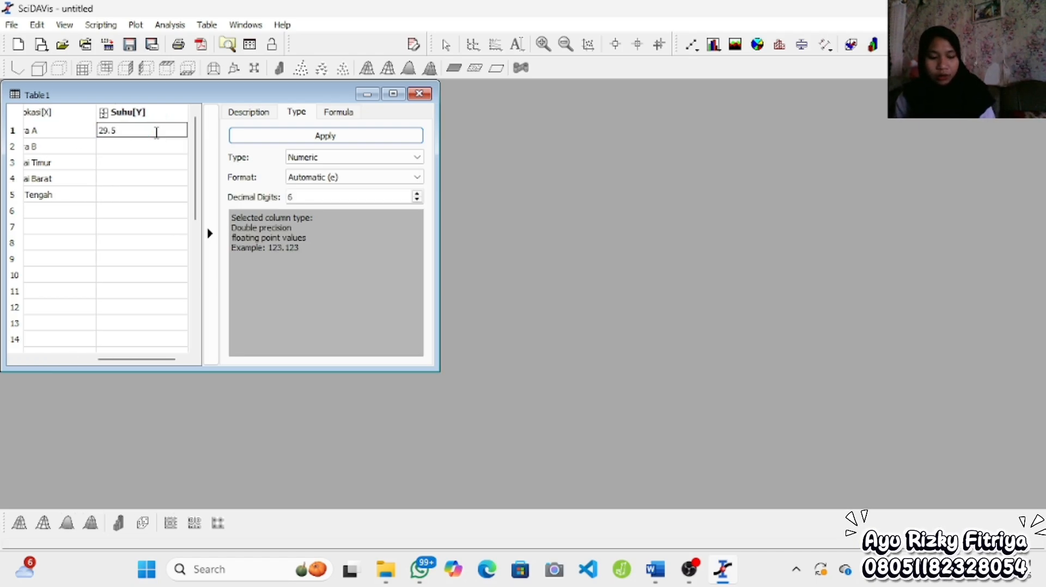
pyautogui.press('Return')
pyautogui.write('30.2')
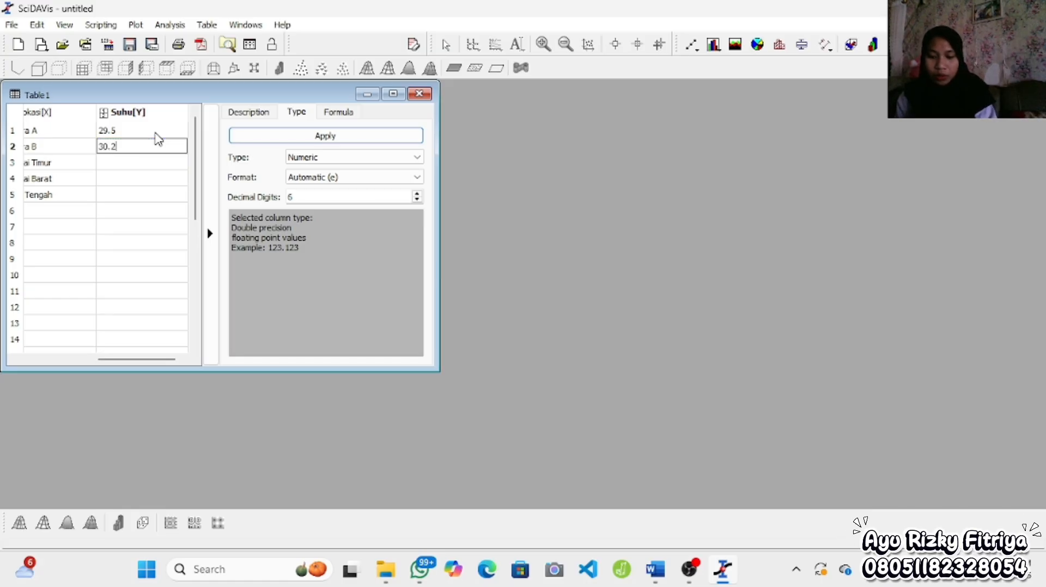
pyautogui.press('Return')
pyautogui.write('28.7')
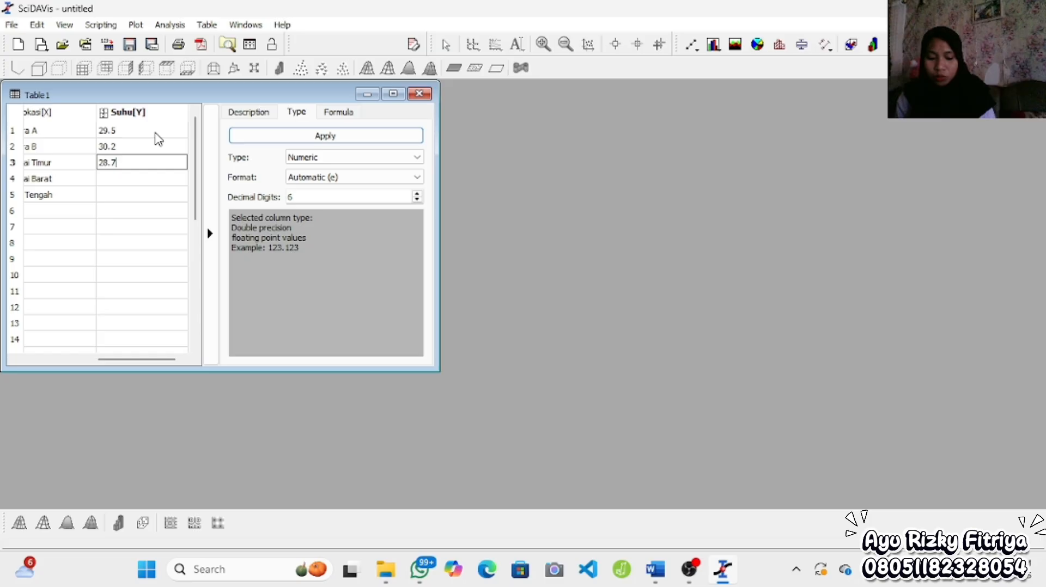
pyautogui.press('Return')
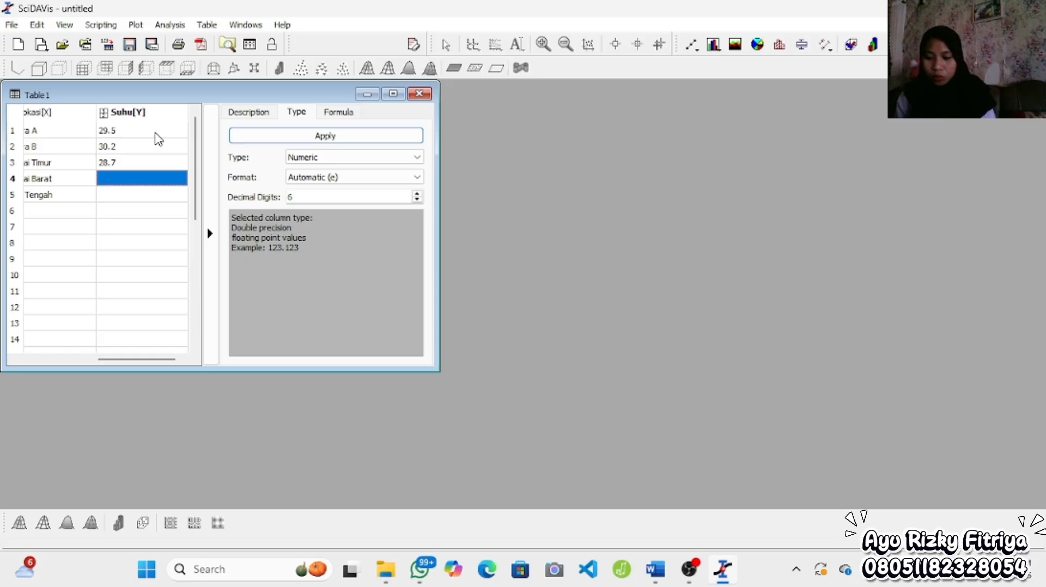
pyautogui.write('27.9')
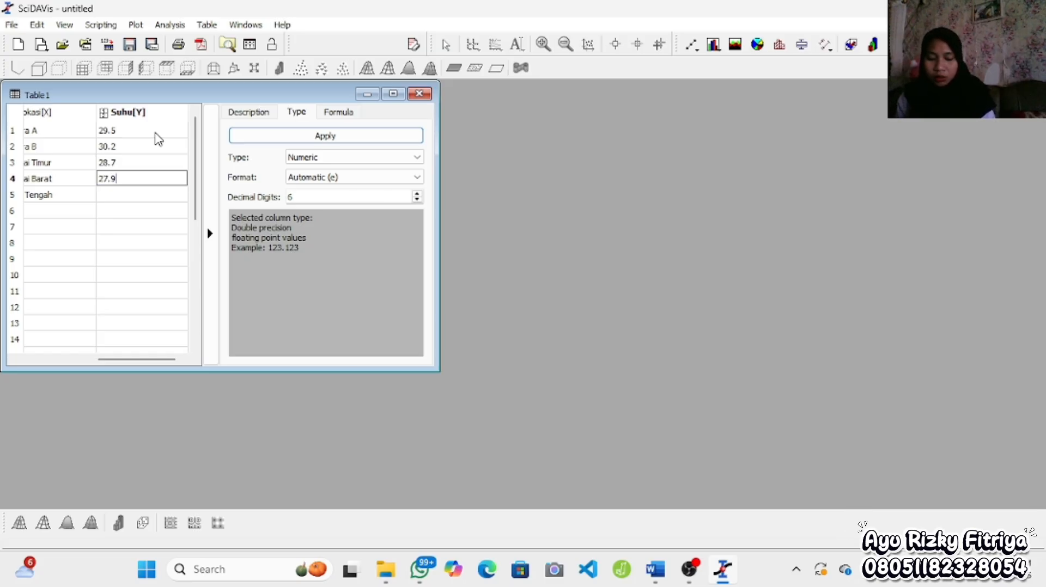
pyautogui.press('Return')
pyautogui.write('26.8')
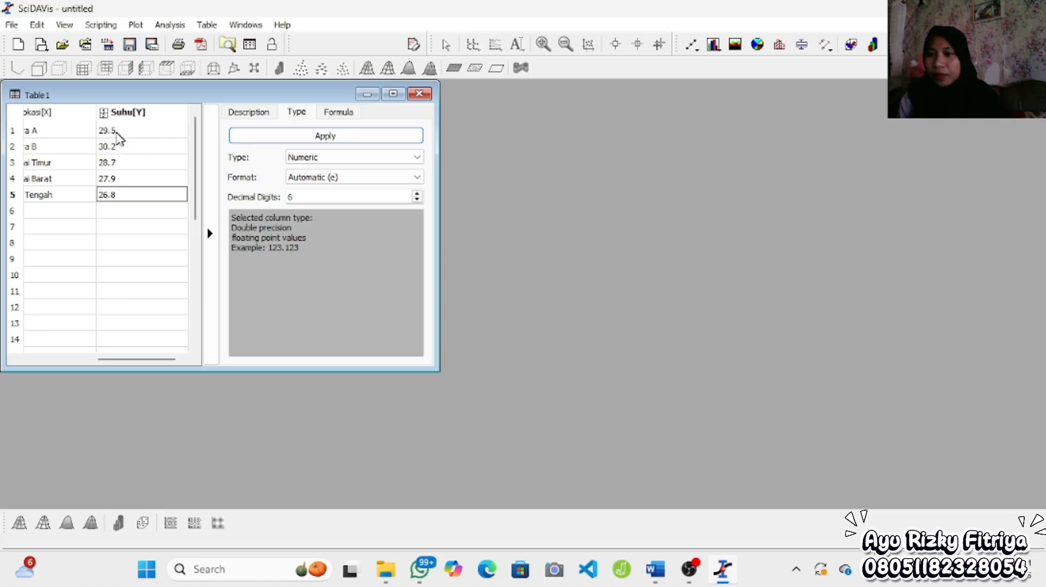
# - Plot the five rows of Lokasi and Suhu data as vertical bars and slightly shrink the graph window
pyautogui.moveTo(70, 135); pyautogui.dragTo(148, 197)
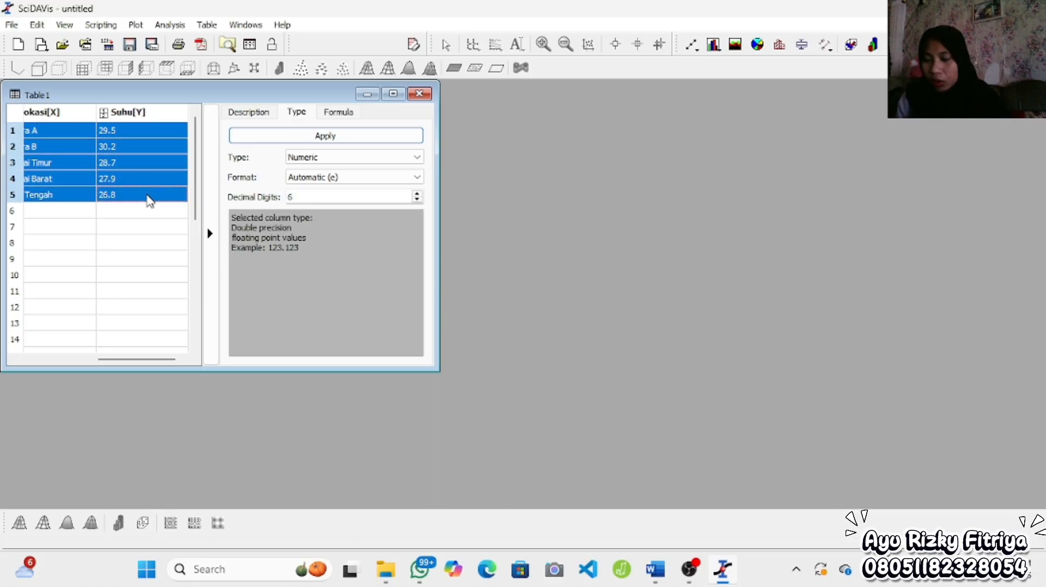
pyautogui.click(135, 24)
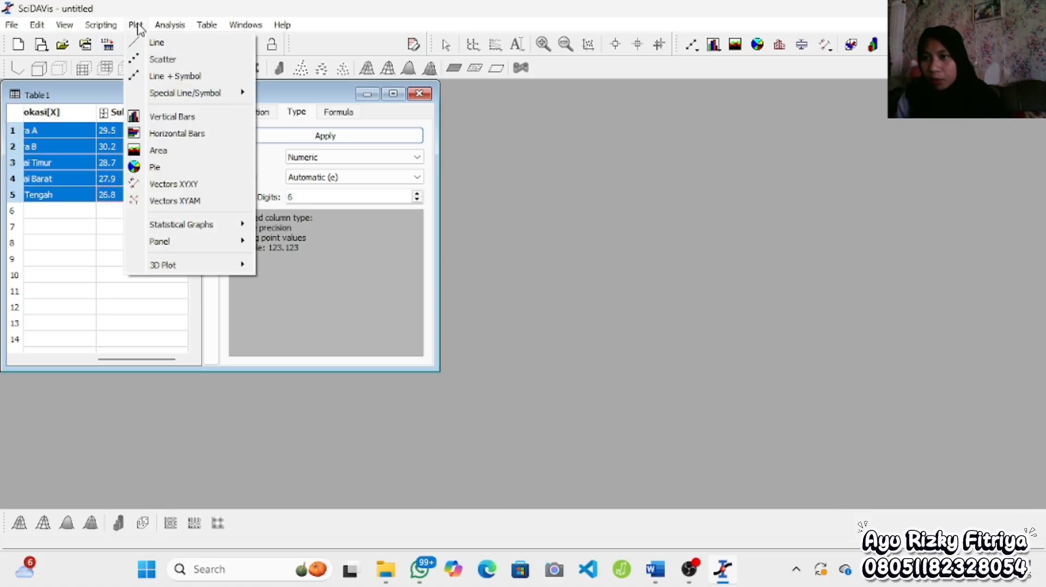
pyautogui.click(187, 116)
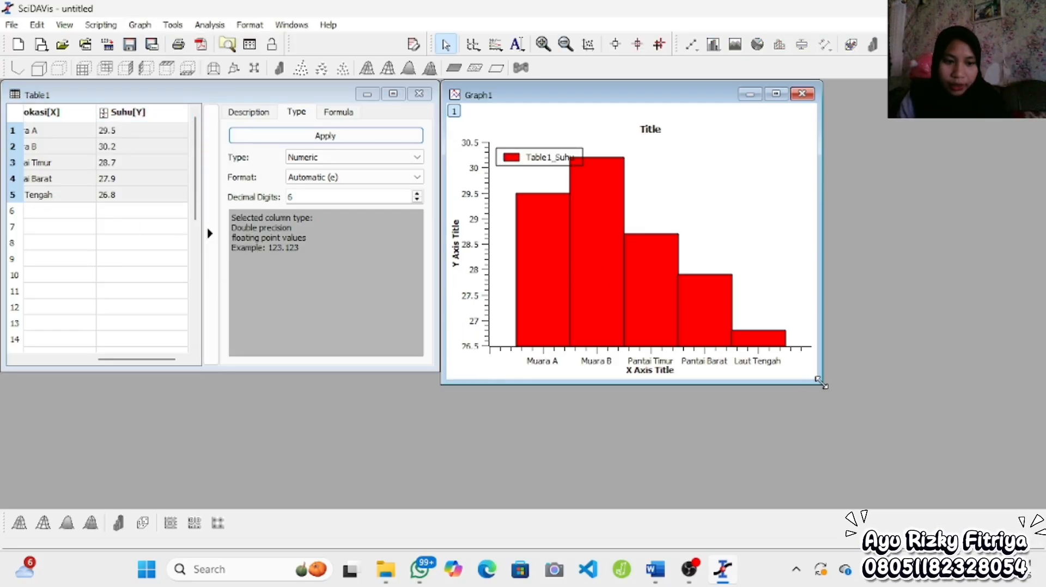
pyautogui.moveTo(823, 383); pyautogui.dragTo(803, 369)
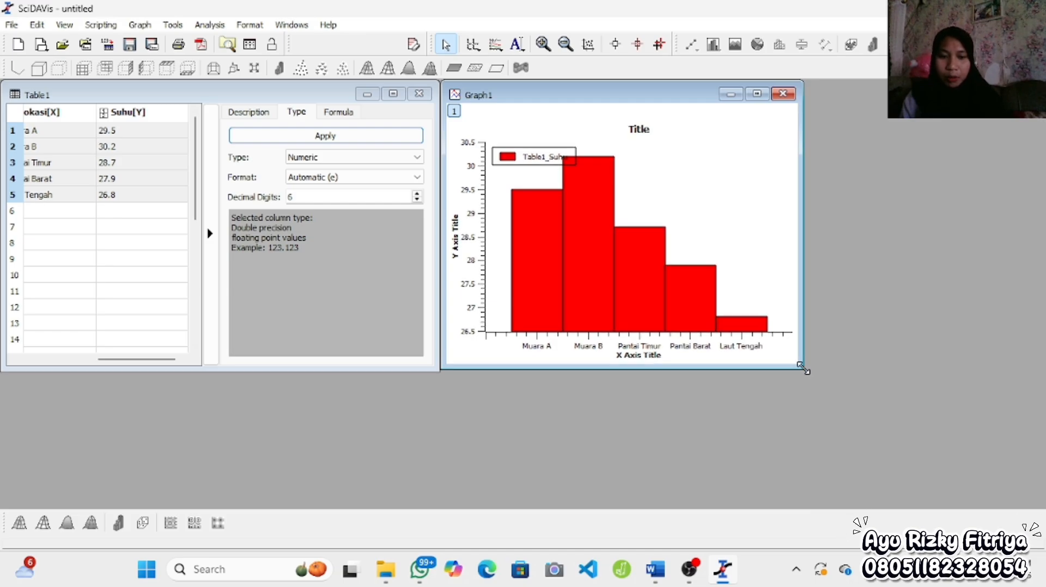
# - Change the fill color of the Suhu bars in the graph to violet-blue #6565ff
pyautogui.doubleClick(631, 257)
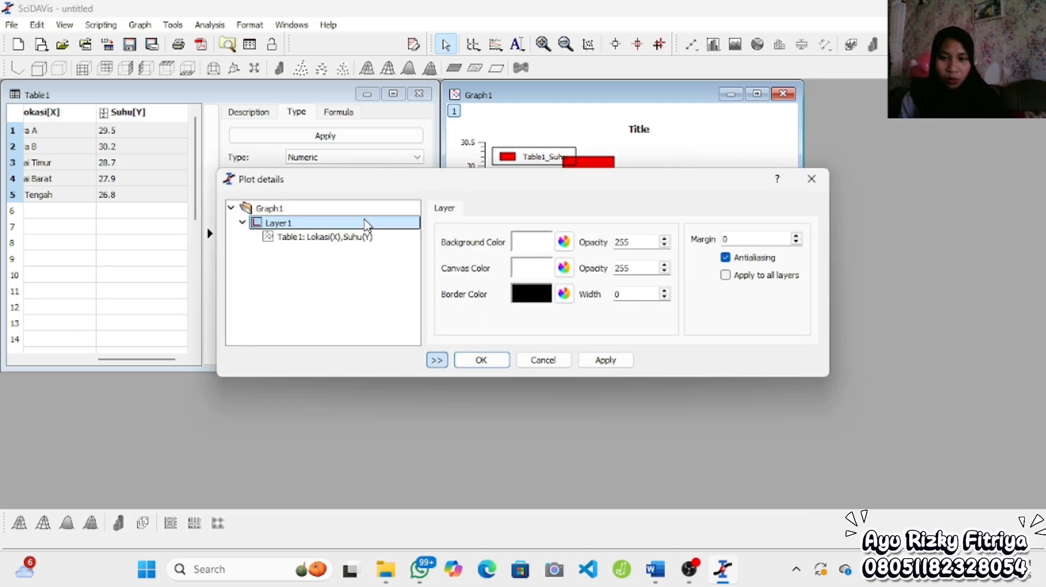
pyautogui.click(299, 240)
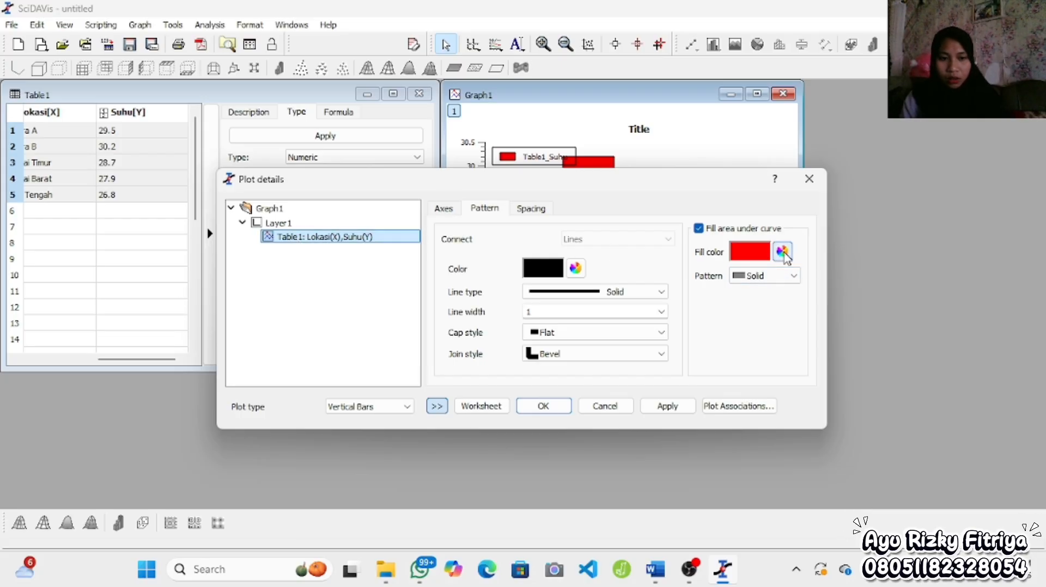
pyautogui.click(784, 252)
pyautogui.click(571, 237)
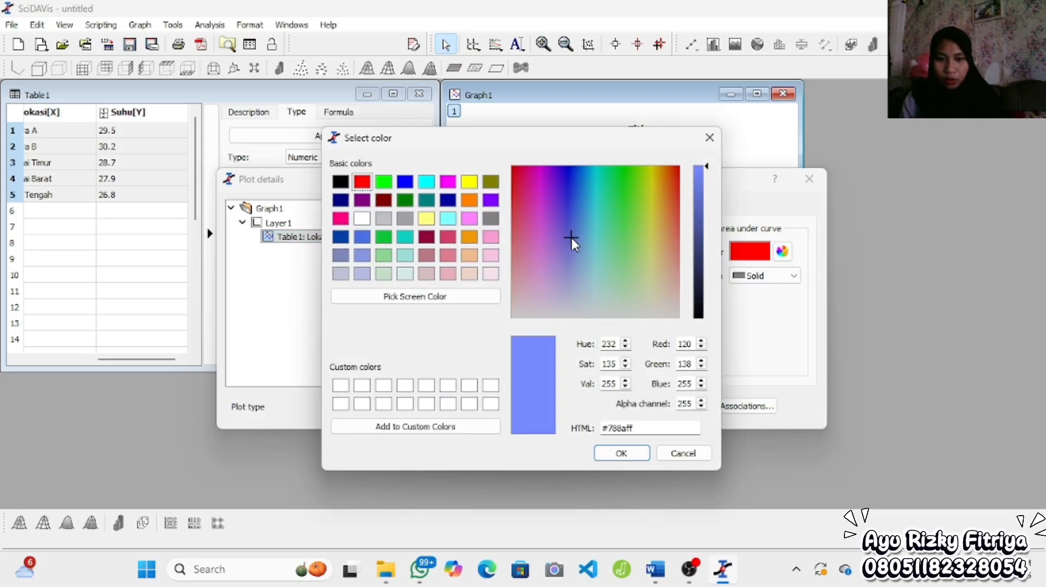
pyautogui.click(567, 225)
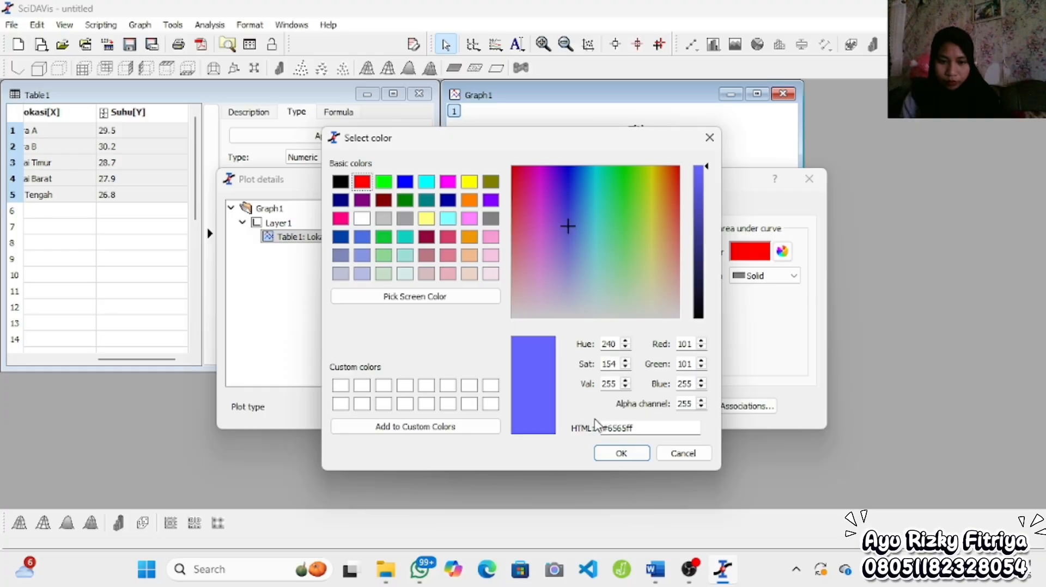
pyautogui.click(621, 453)
pyautogui.click(670, 407)
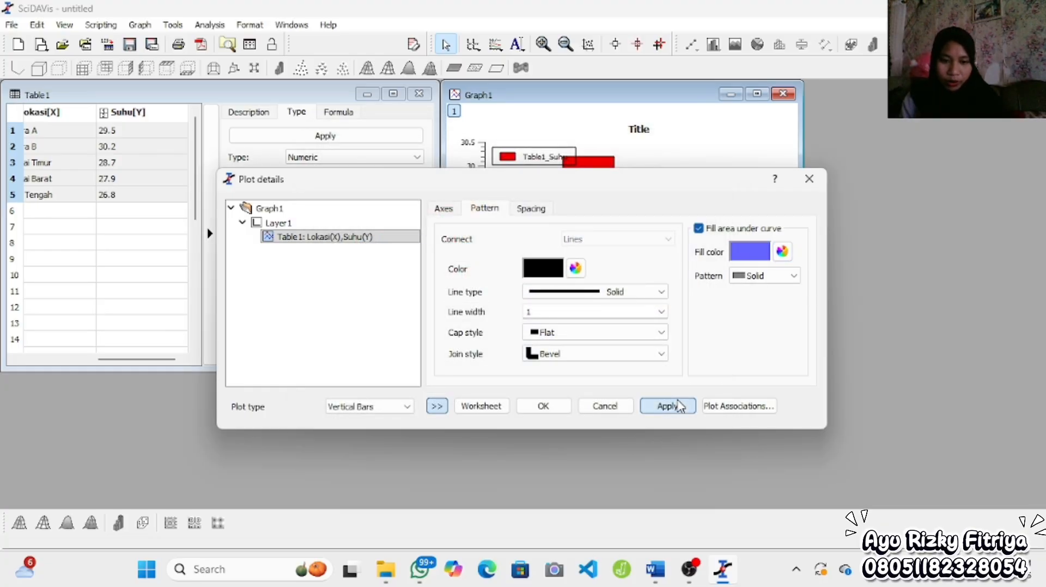
pyautogui.click(545, 409)
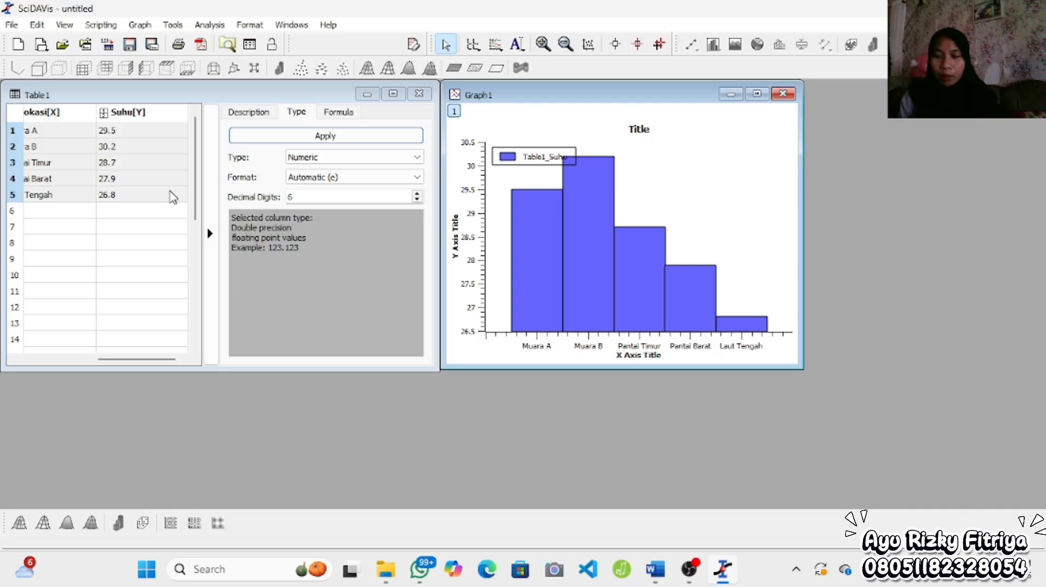
# - Add a new column after Suhu in the table and name it Jenis Mikroplastik
pyautogui.rightClick(185, 124)
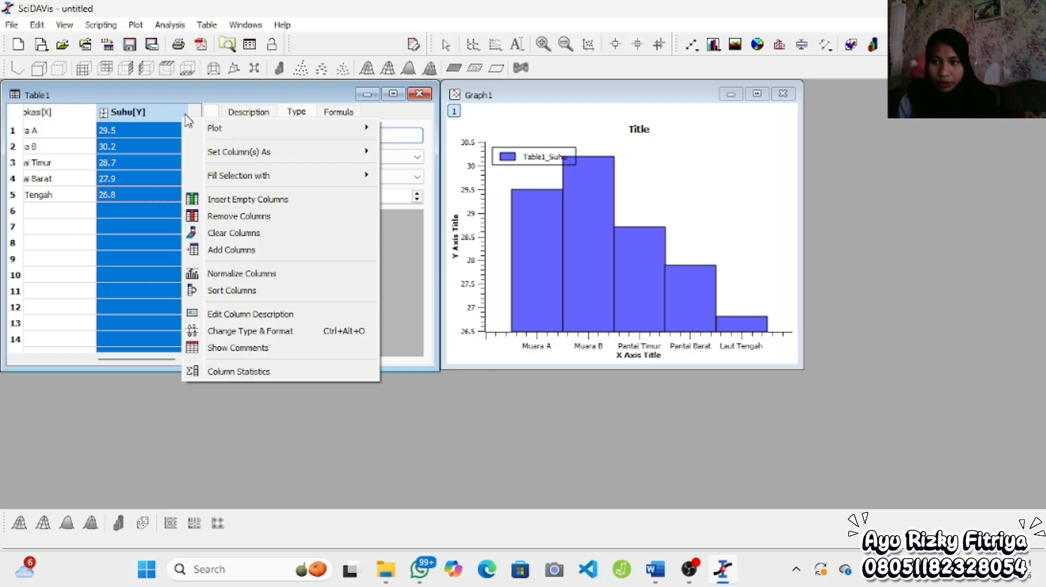
pyautogui.click(231, 250)
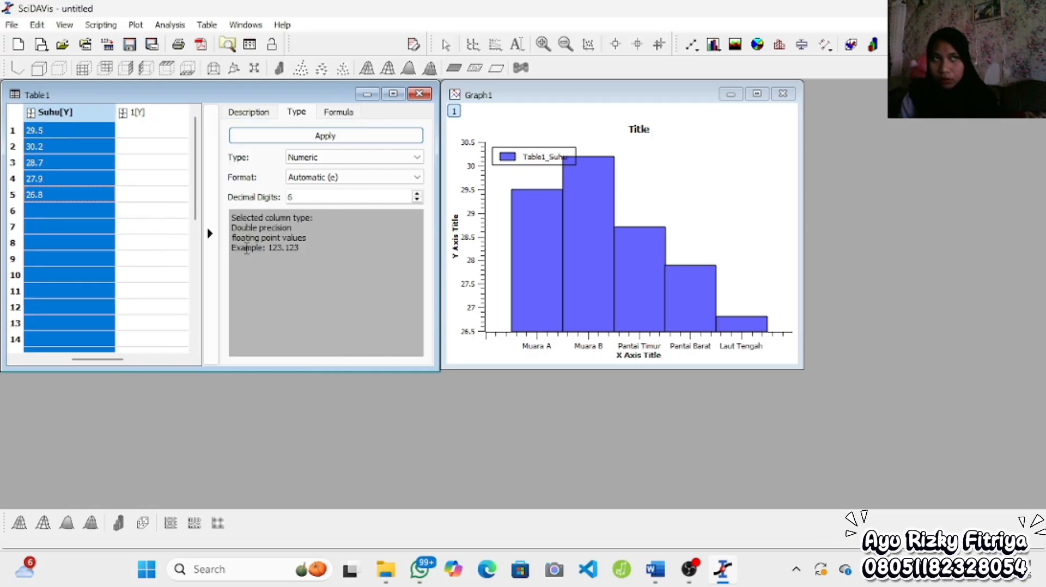
pyautogui.click(146, 113)
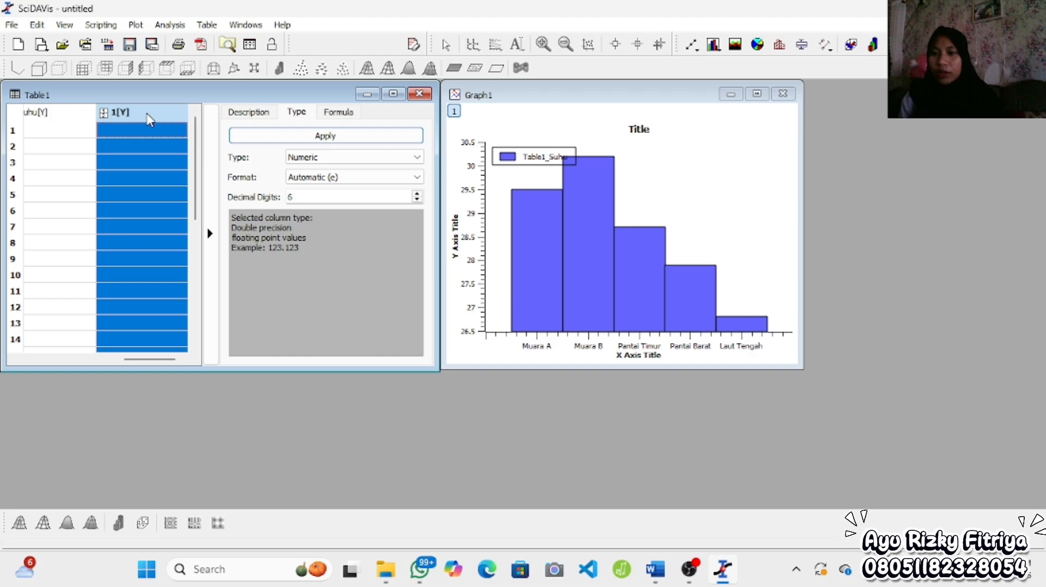
pyautogui.click(262, 115)
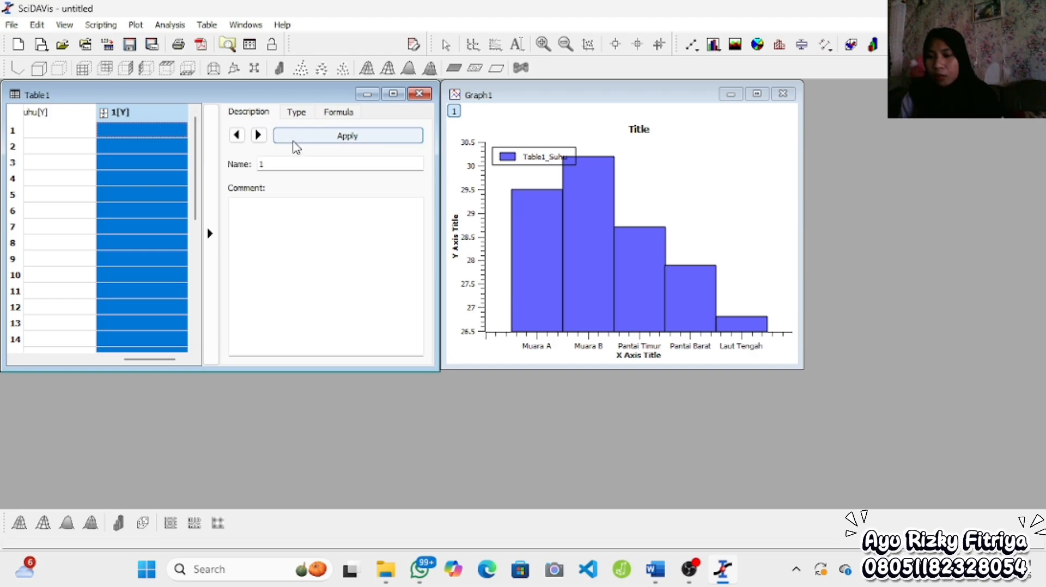
pyautogui.click(299, 163)
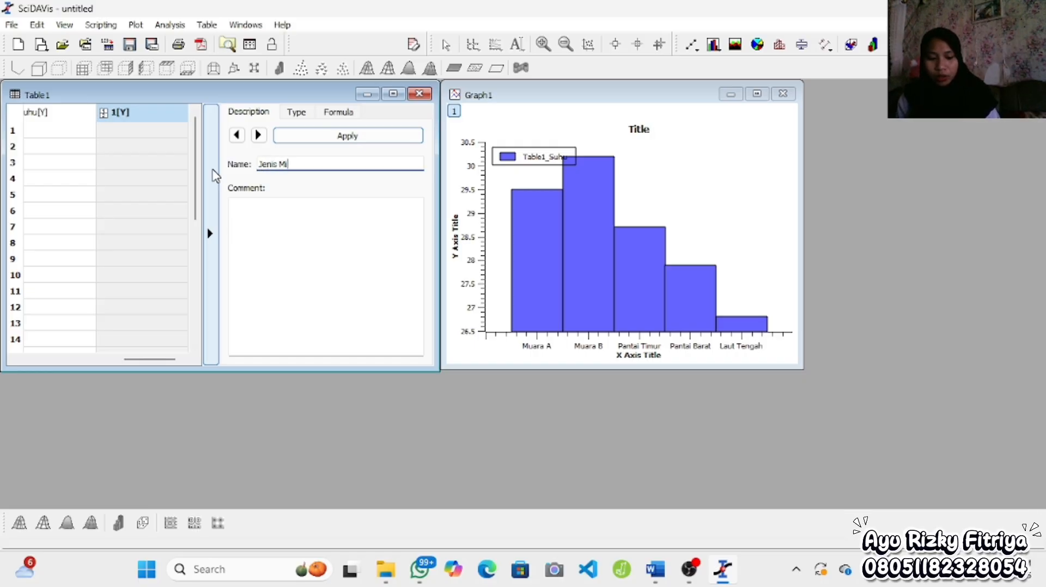
pyautogui.write('Jenis Mikropla')
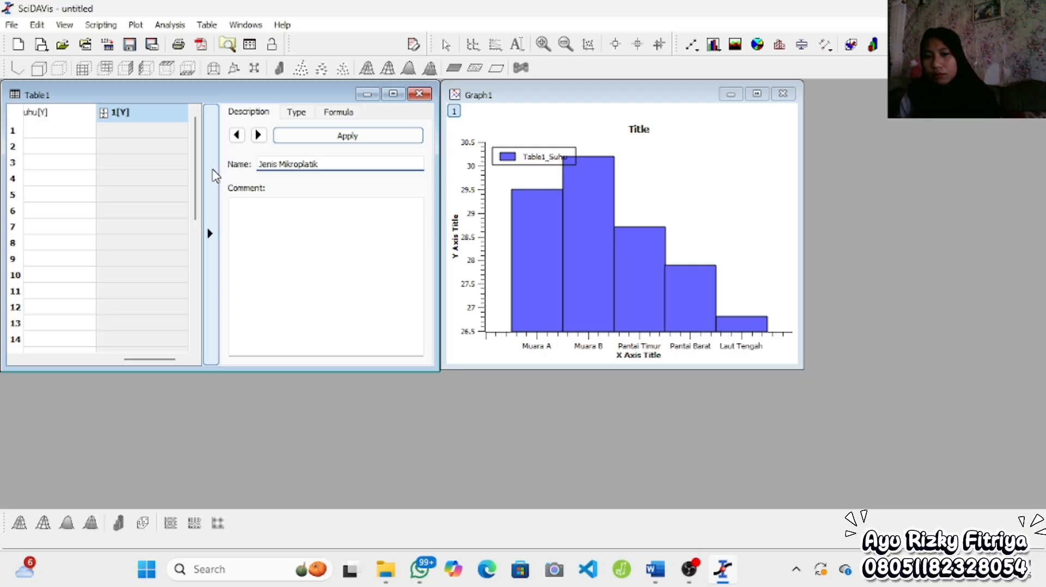
pyautogui.write('s')
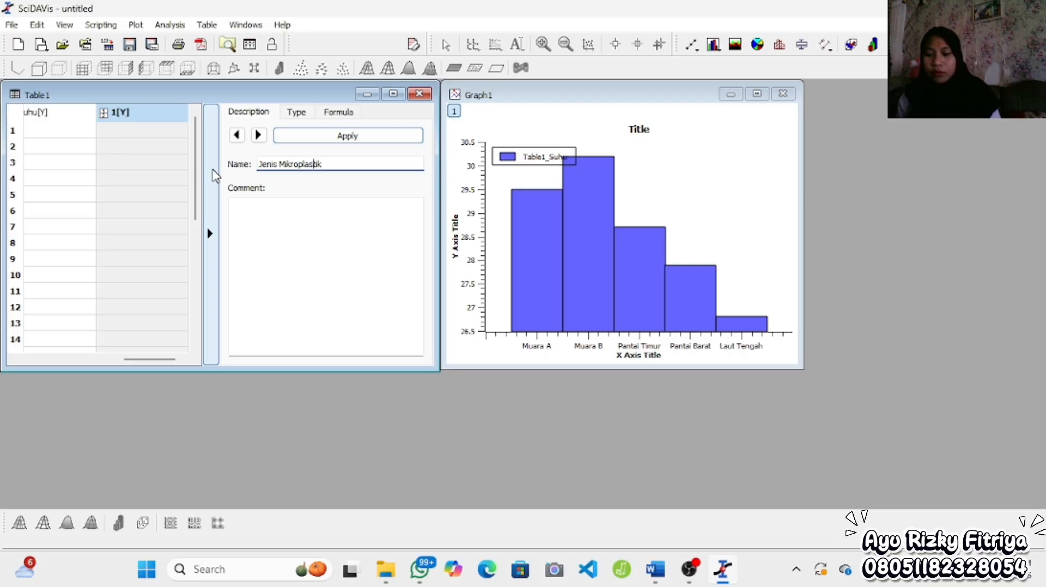
pyautogui.click(311, 136)
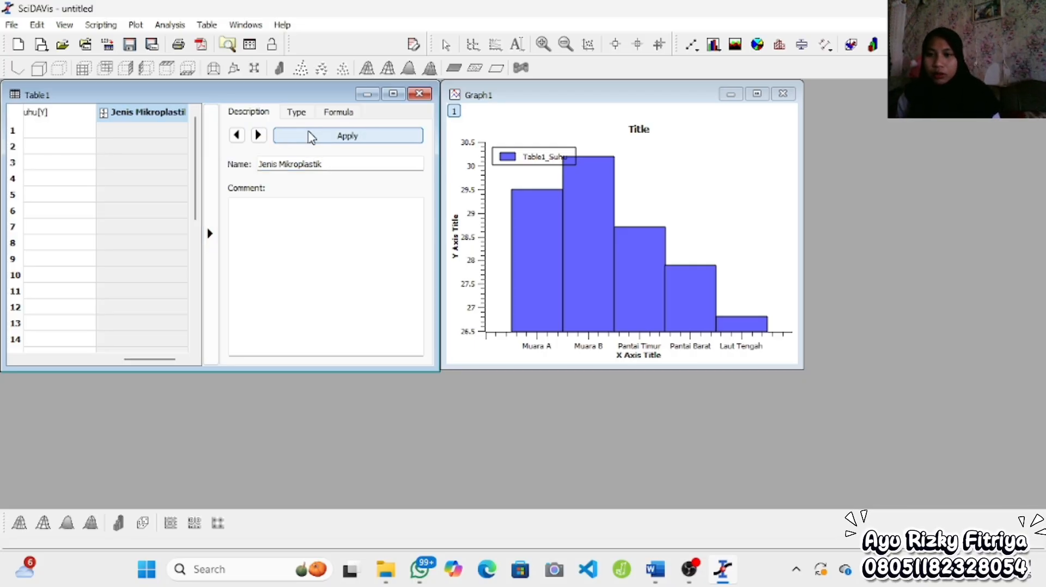
# - Change the data type of the Jenis Mikroplastik column to Text
pyautogui.click(161, 120)
pyautogui.click(163, 131)
pyautogui.write('F')
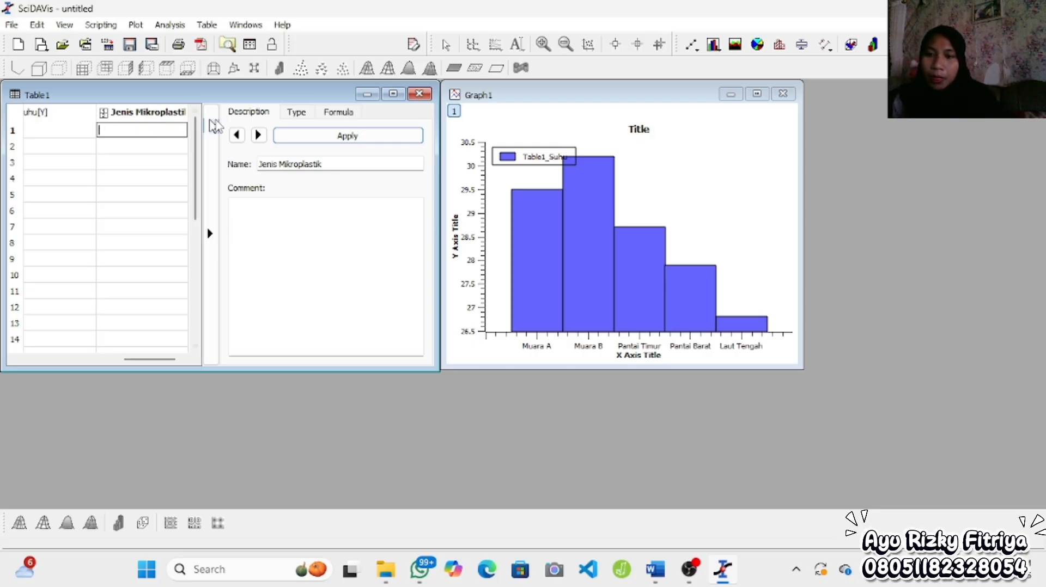
pyautogui.click(294, 115)
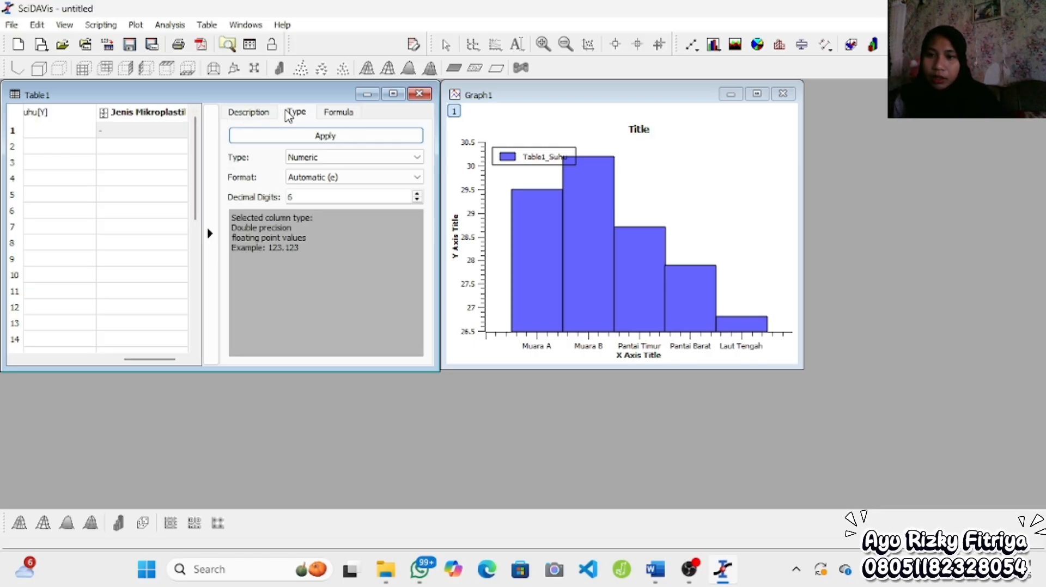
pyautogui.click(322, 157)
pyautogui.click(329, 181)
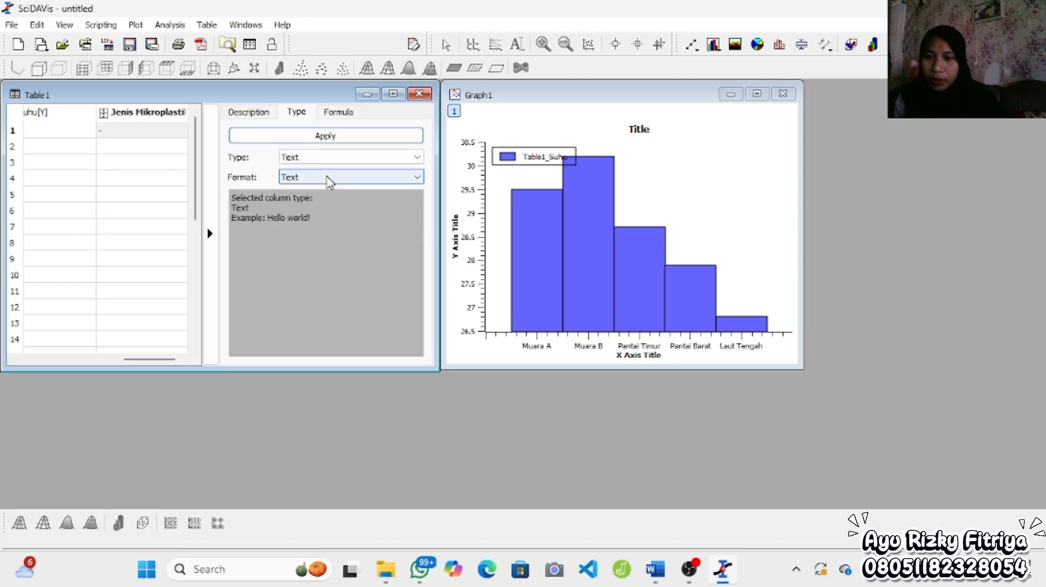
pyautogui.click(327, 136)
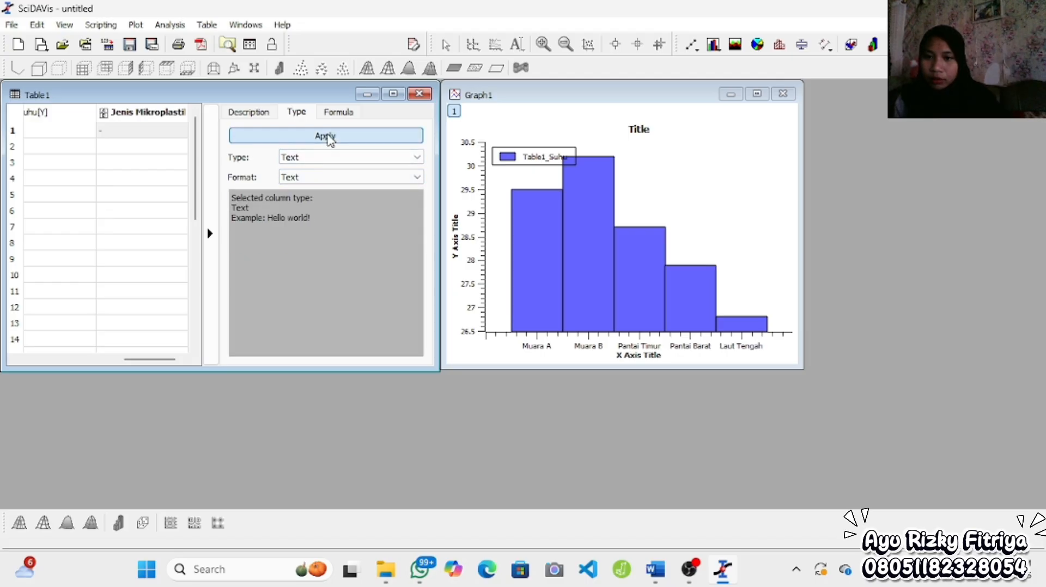
# - Fill rows 1 to 5 of the Jenis Mikroplastik column with Fiber, Fragment, Film, Pellet and Foam
pyautogui.click(165, 131)
pyautogui.write('Fiber')
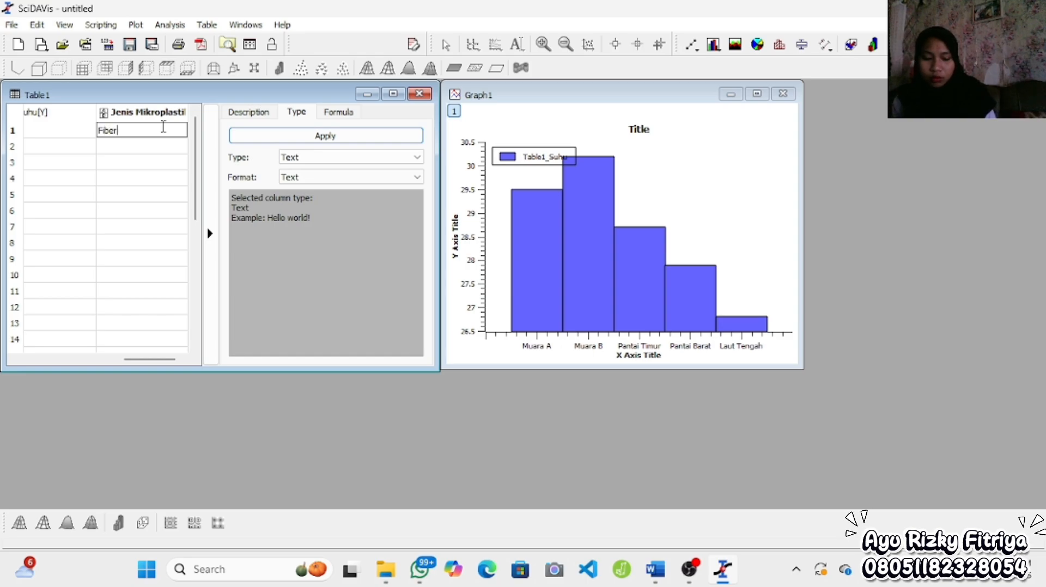
pyautogui.press('Return')
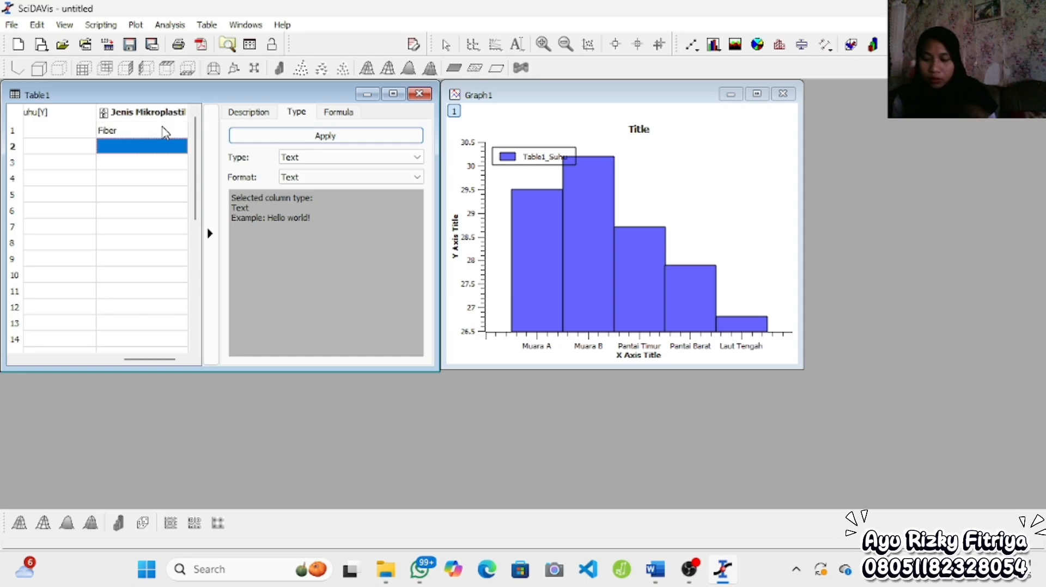
pyautogui.write('Fragment')
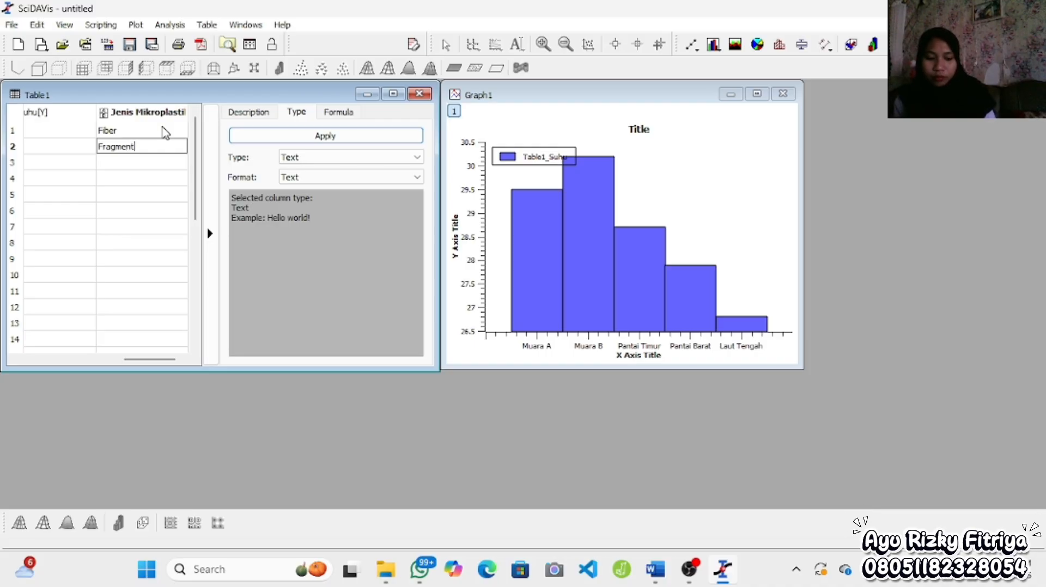
pyautogui.press('Return')
pyautogui.write('Film')
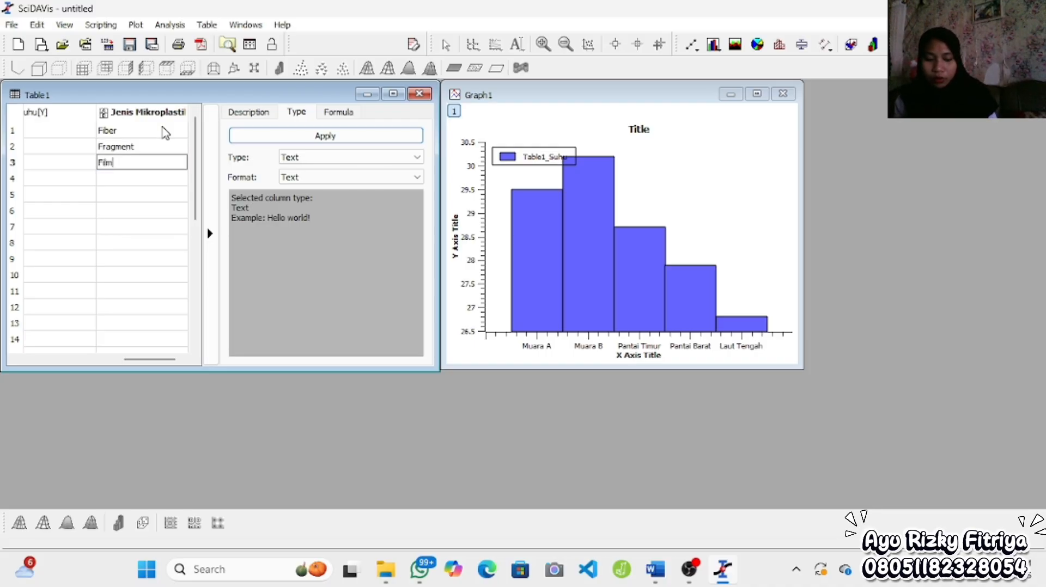
pyautogui.press('Return')
pyautogui.write('P')
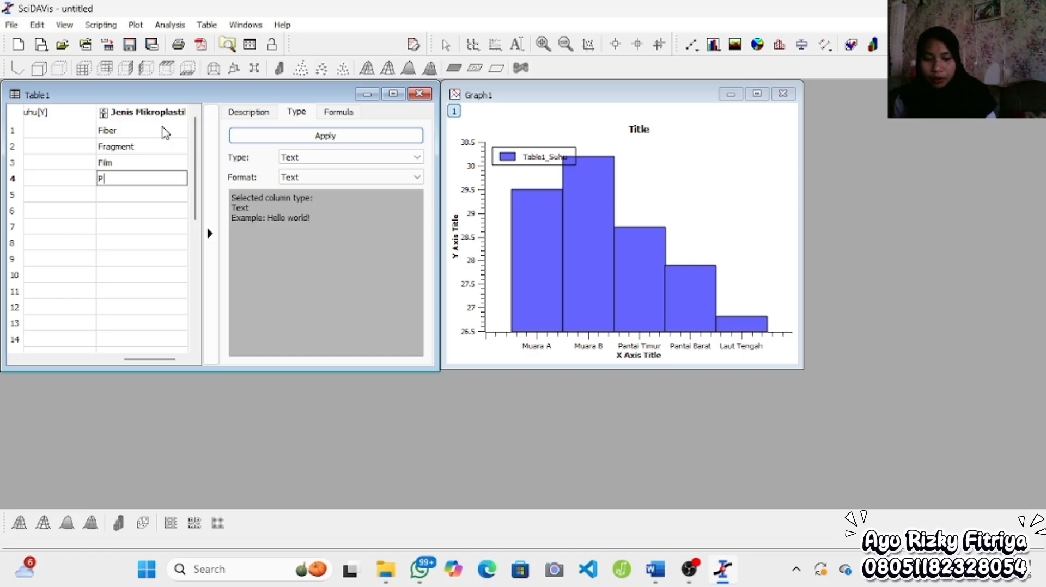
pyautogui.write('ellet')
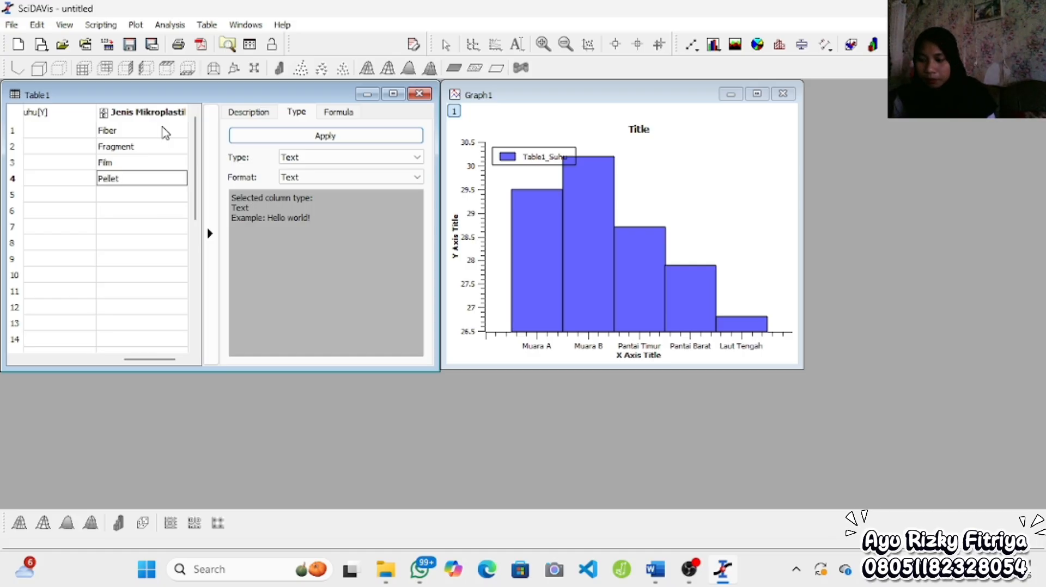
pyautogui.press('Return')
pyautogui.write('Foam')
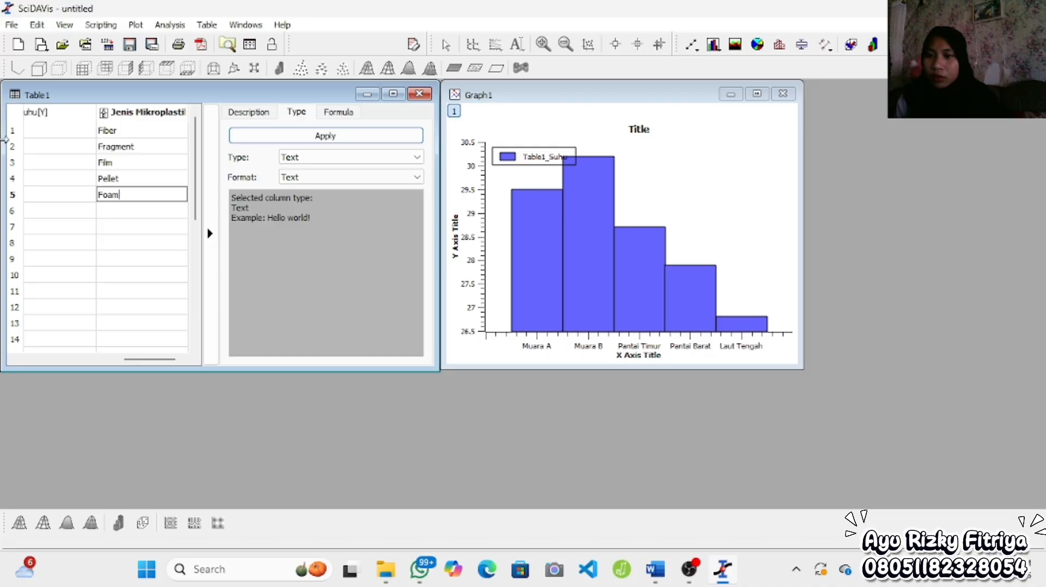
# - Add a new empty column after the Jenis Mikroplastik column
pyautogui.click(181, 114)
pyautogui.rightClick(181, 114)
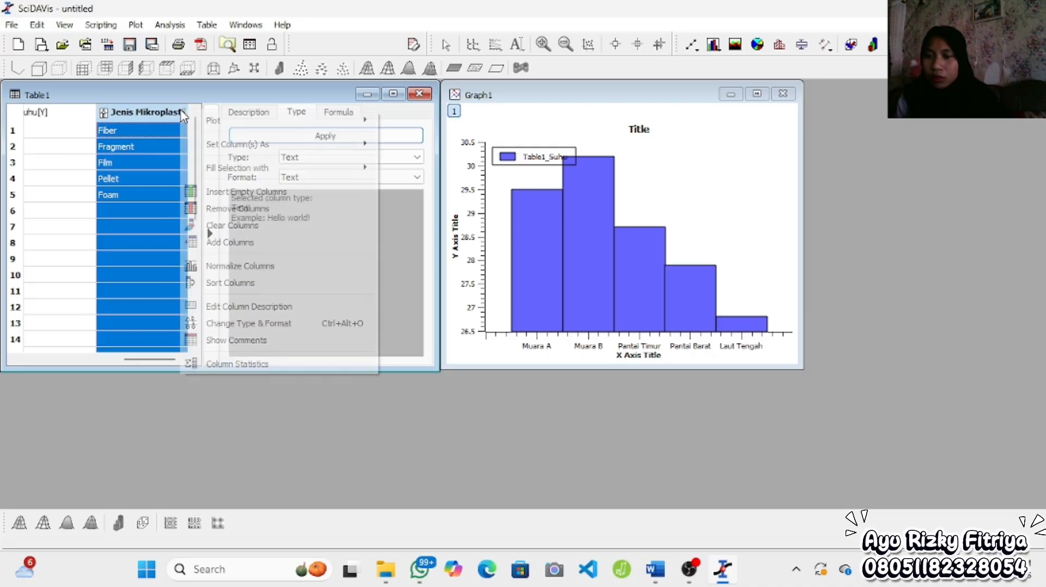
pyautogui.click(254, 243)
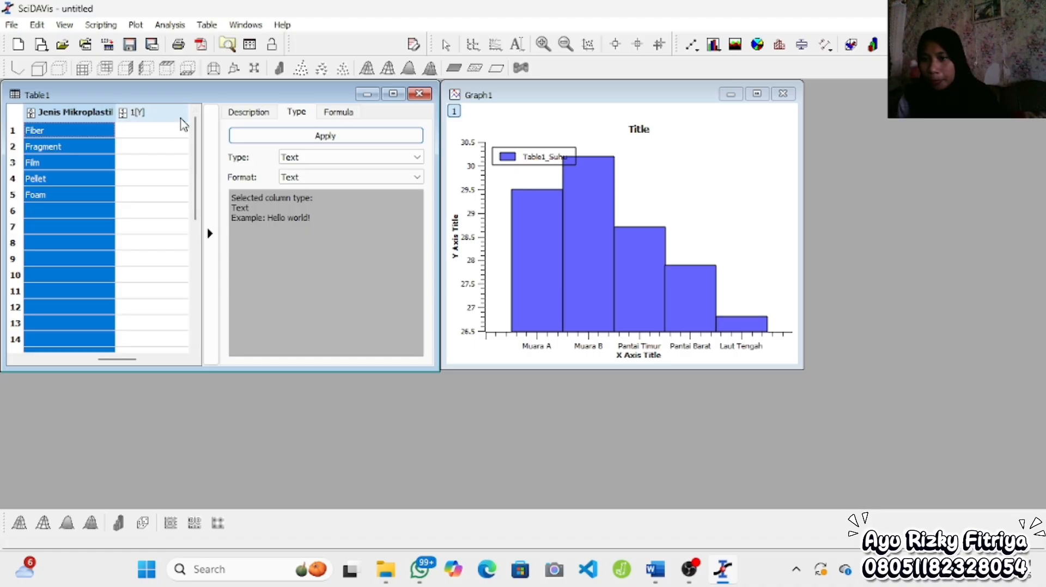
# - Name the new empty column next to Jenis Mikroplastik Presentase
pyautogui.click(260, 114)
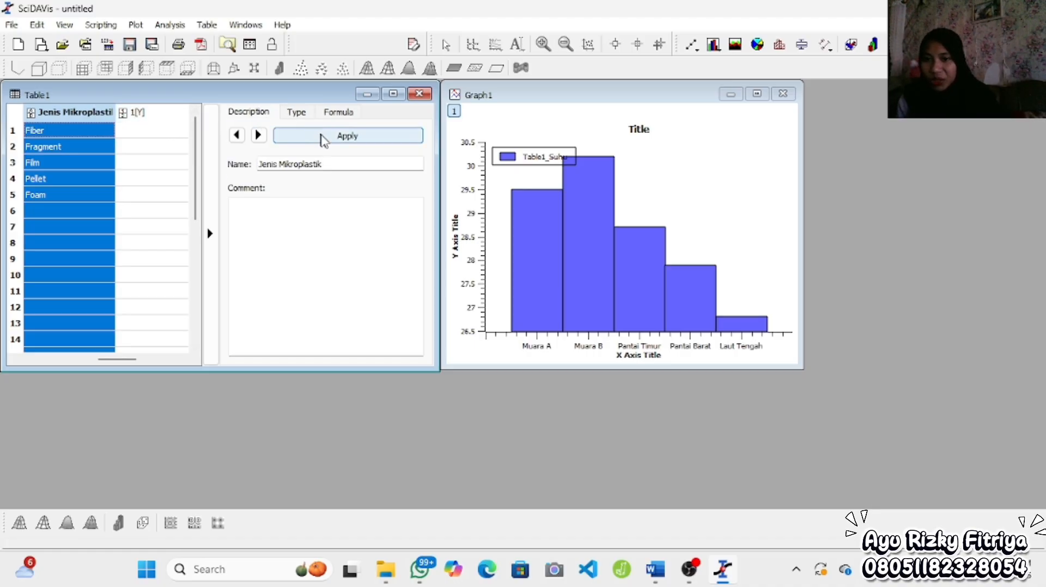
pyautogui.click(327, 165)
pyautogui.moveTo(327, 165); pyautogui.dragTo(305, 165)
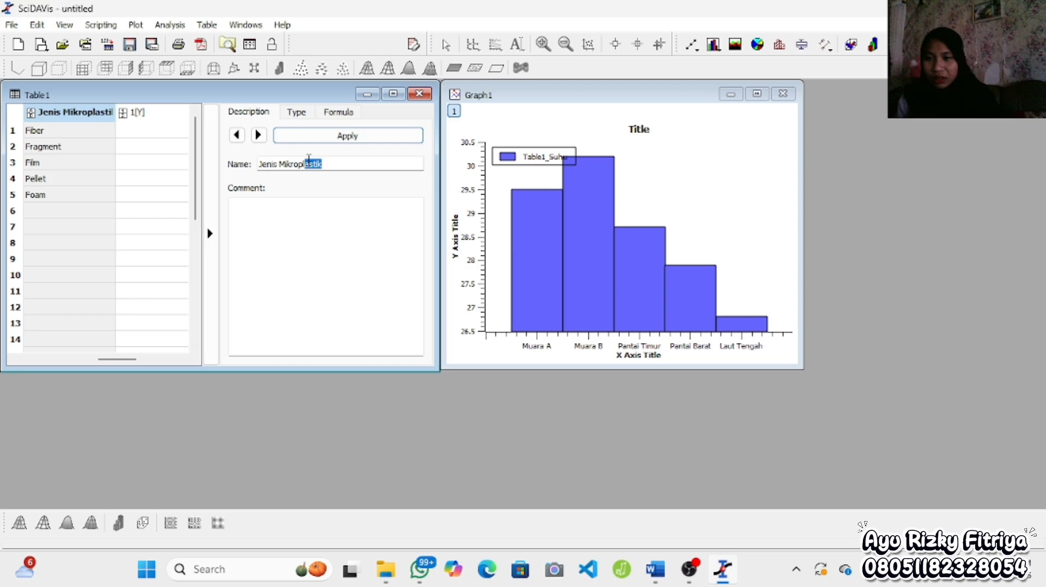
pyautogui.click(175, 112)
pyautogui.rightClick(175, 112)
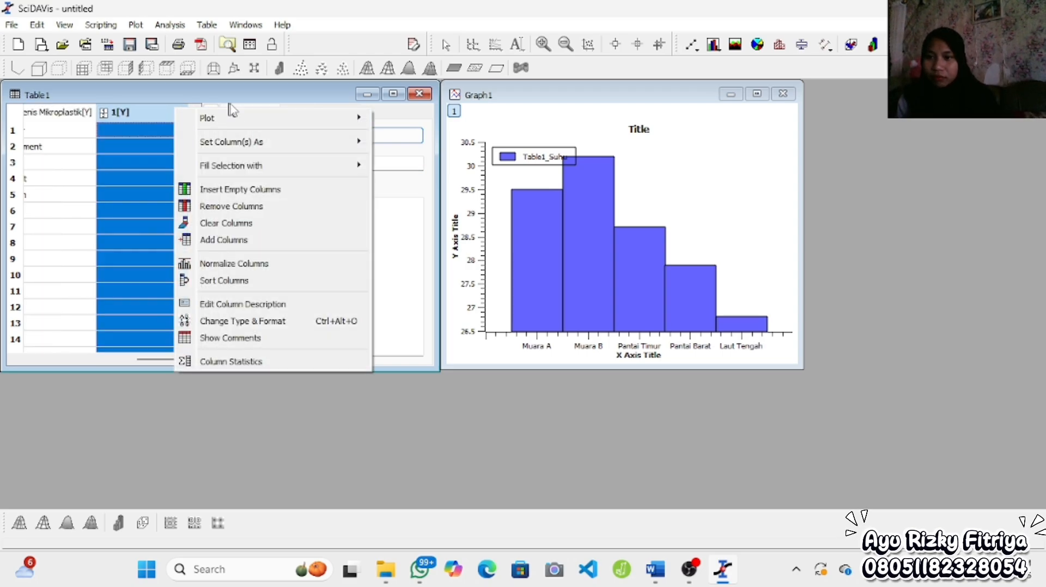
pyautogui.click(240, 107)
pyautogui.click(282, 163)
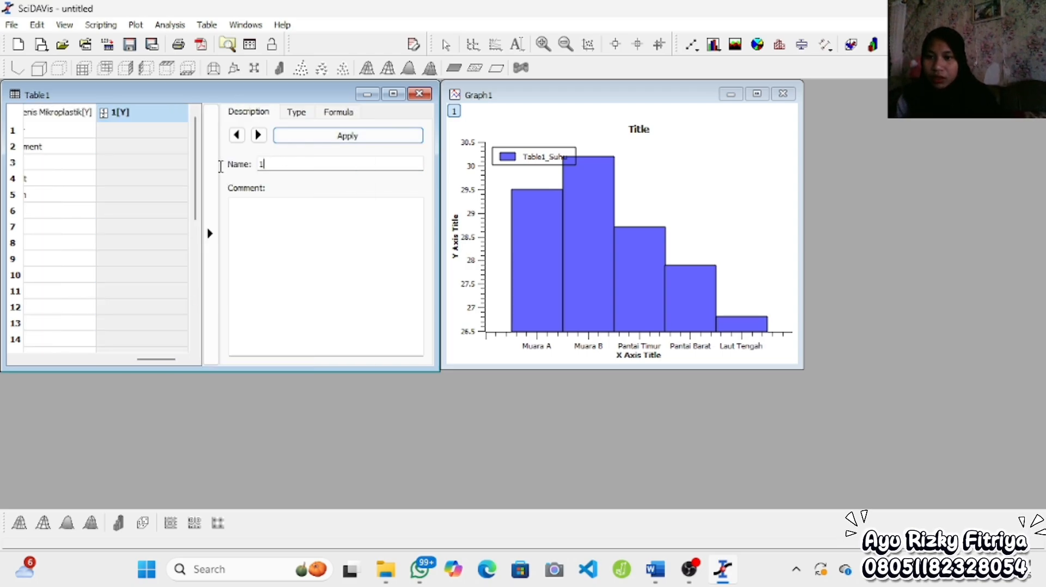
pyautogui.press('BackSpace')
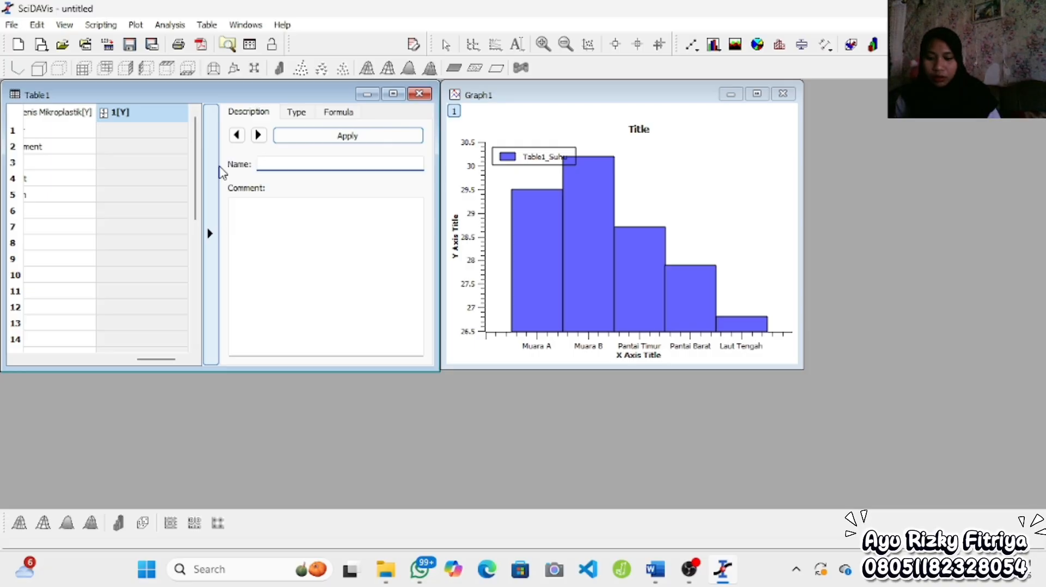
pyautogui.write('Presentase')
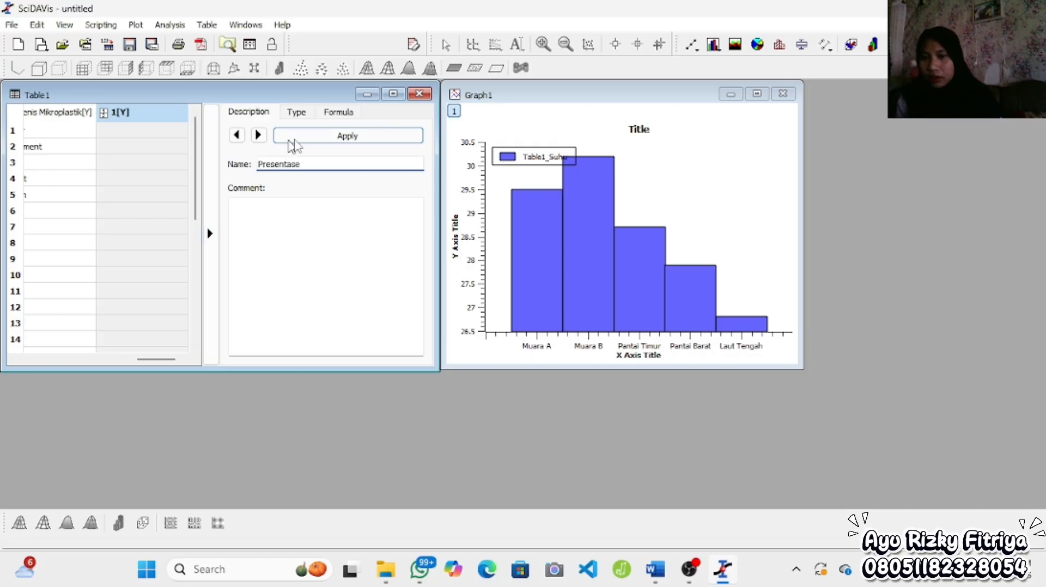
pyautogui.click(322, 135)
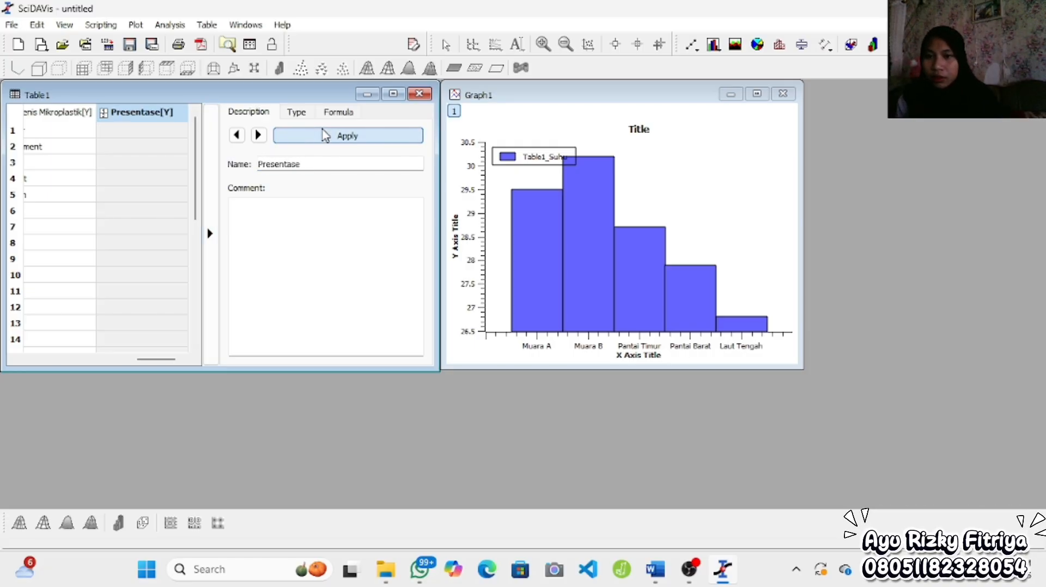
# - Fill rows 1 to 5 of the Presentase column with 45, 30, 12, 8 and 5
pyautogui.click(170, 136)
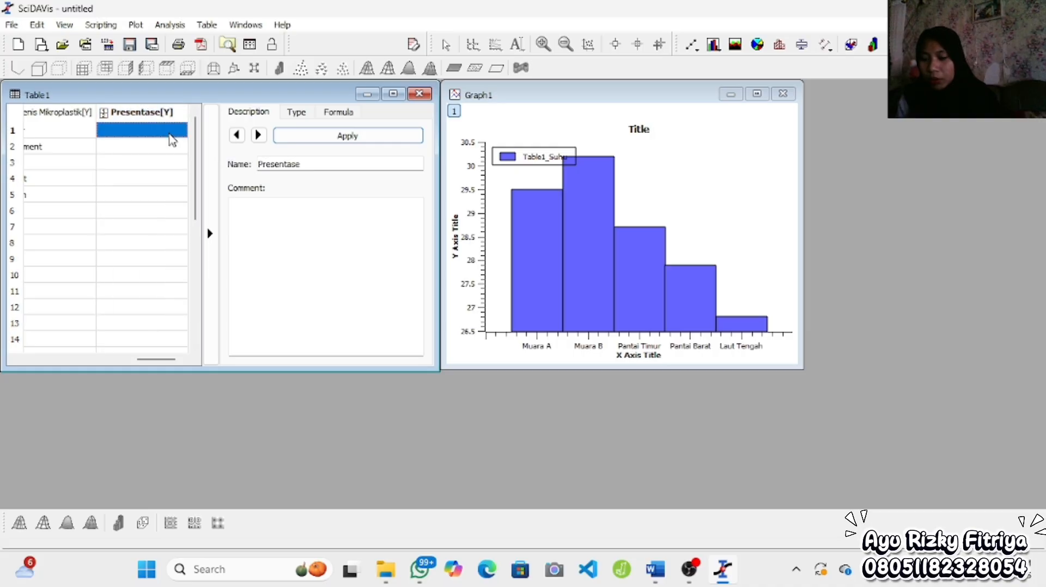
pyautogui.write('45')
pyautogui.press('Return')
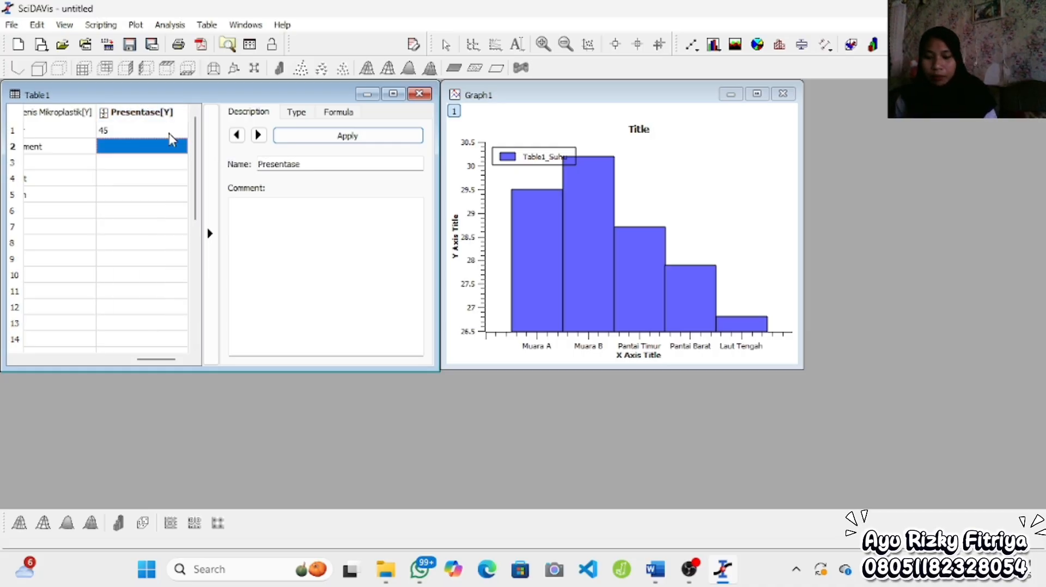
pyautogui.write('30')
pyautogui.press('Return')
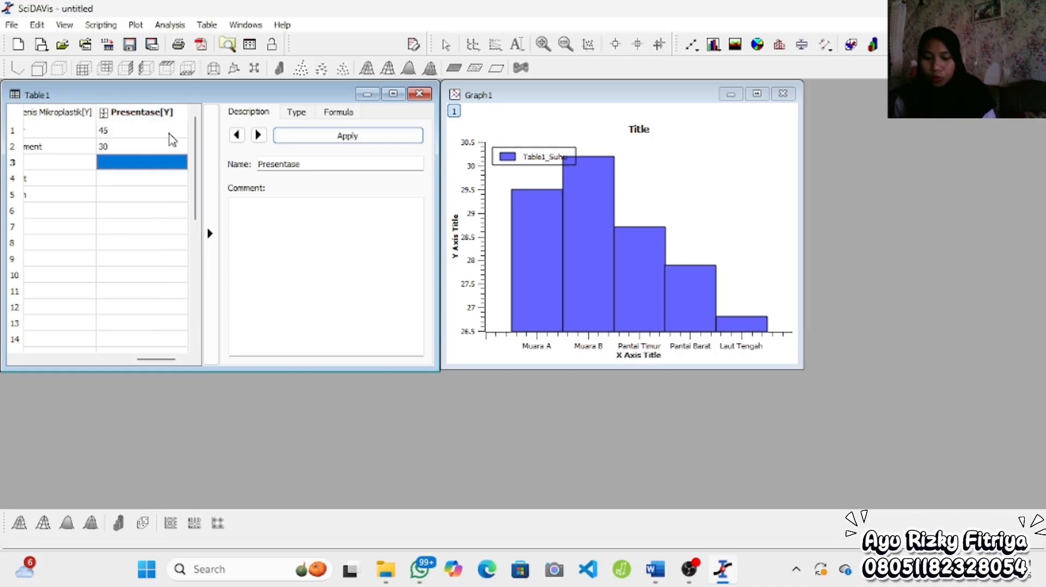
pyautogui.write('12')
pyautogui.press('Return')
pyautogui.write('8')
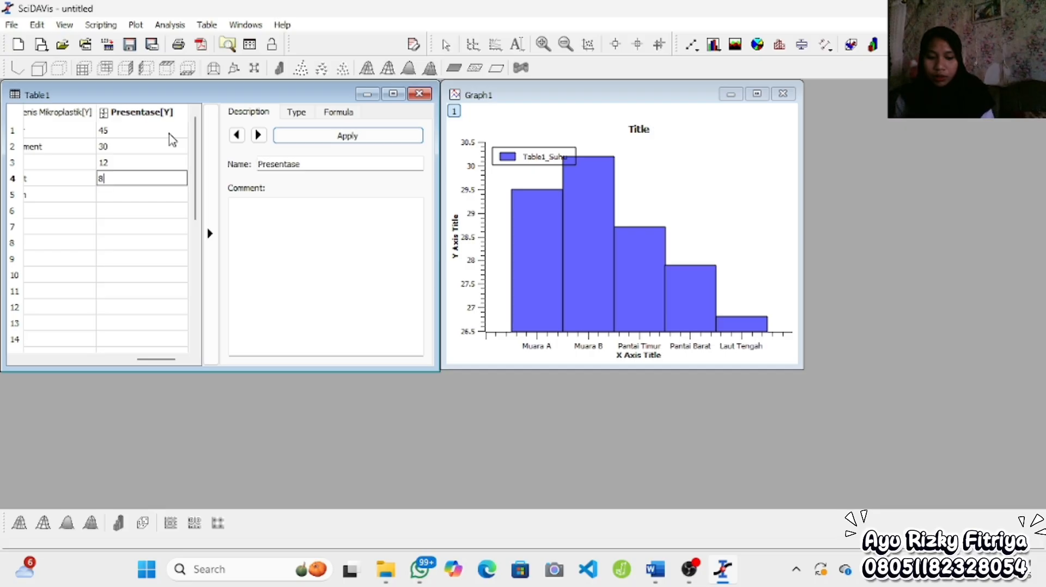
pyautogui.press('Return')
pyautogui.write('5')
# - Plot the five Presentase values as a pie chart, then align its window beside the table, level with the bar graph window
pyautogui.moveTo(160, 130); pyautogui.dragTo(164, 203)
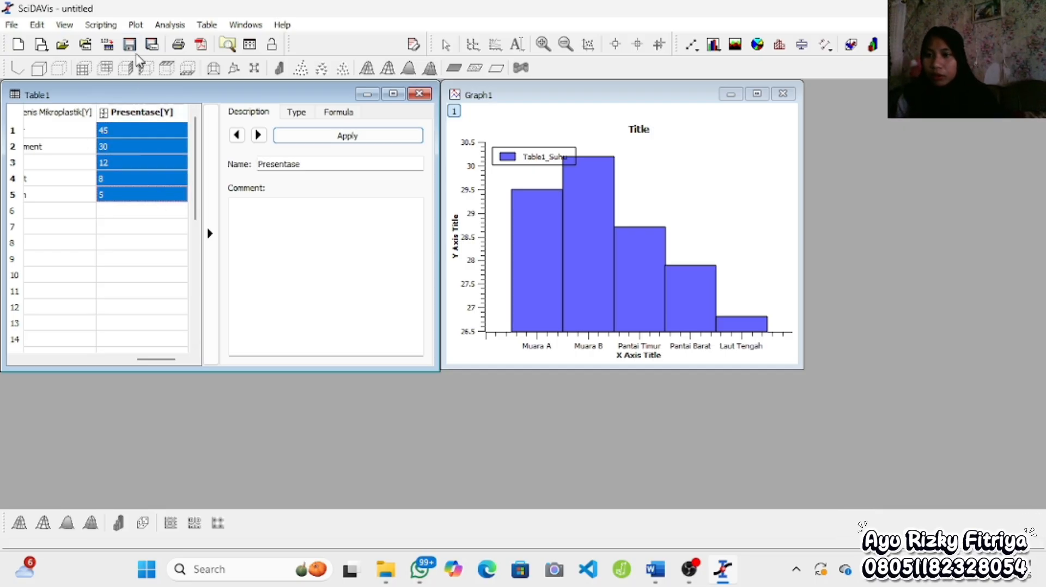
pyautogui.click(133, 25)
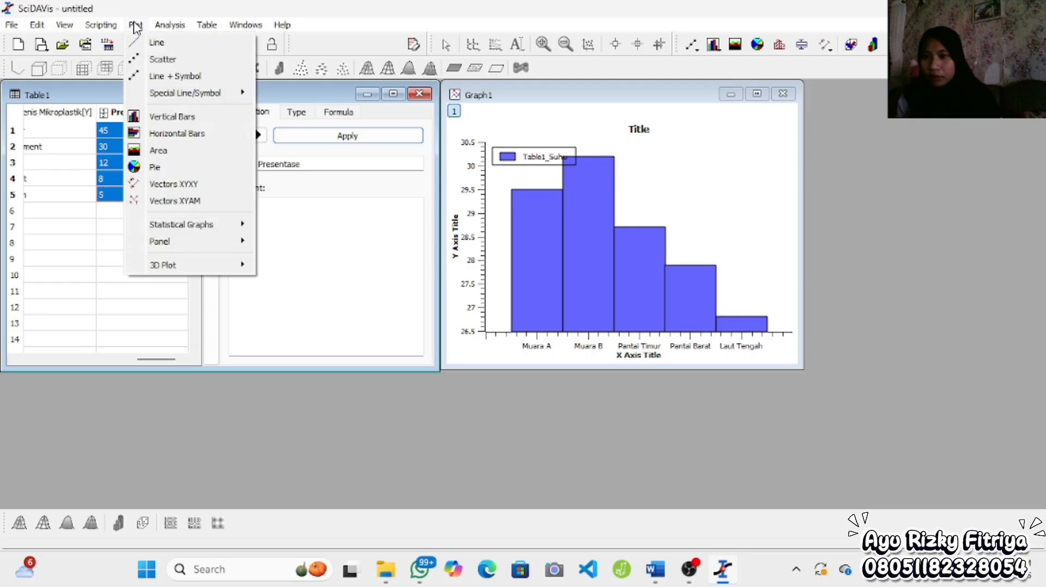
pyautogui.click(184, 171)
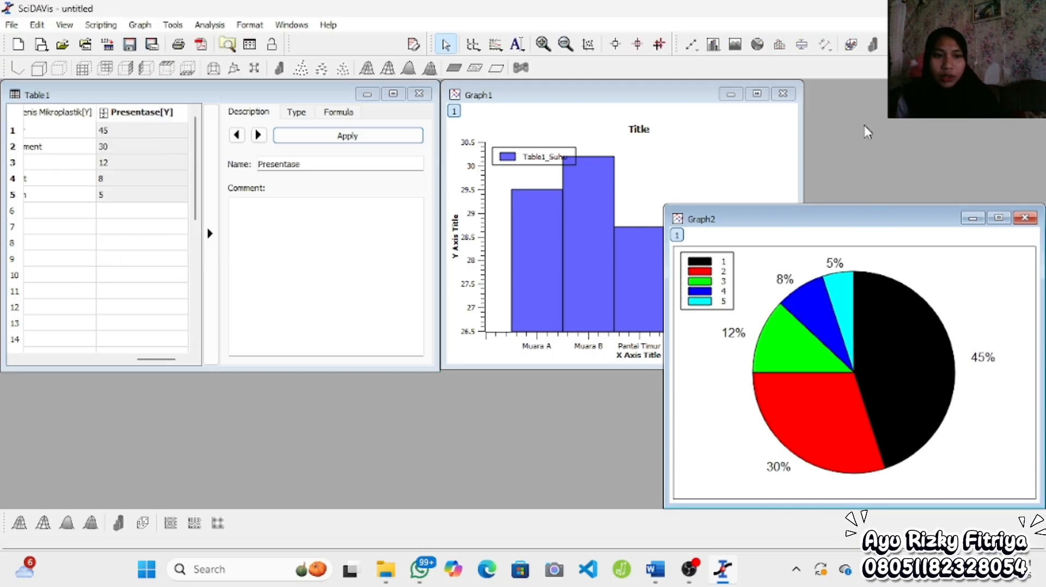
pyautogui.moveTo(853, 219); pyautogui.dragTo(849, 96)
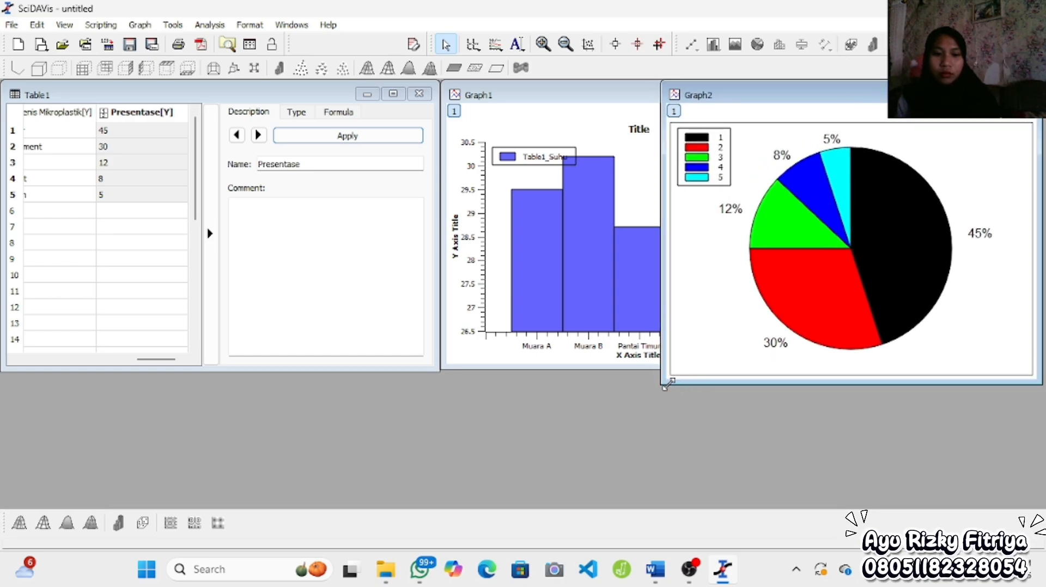
pyautogui.moveTo(664, 386); pyautogui.dragTo(672, 370)
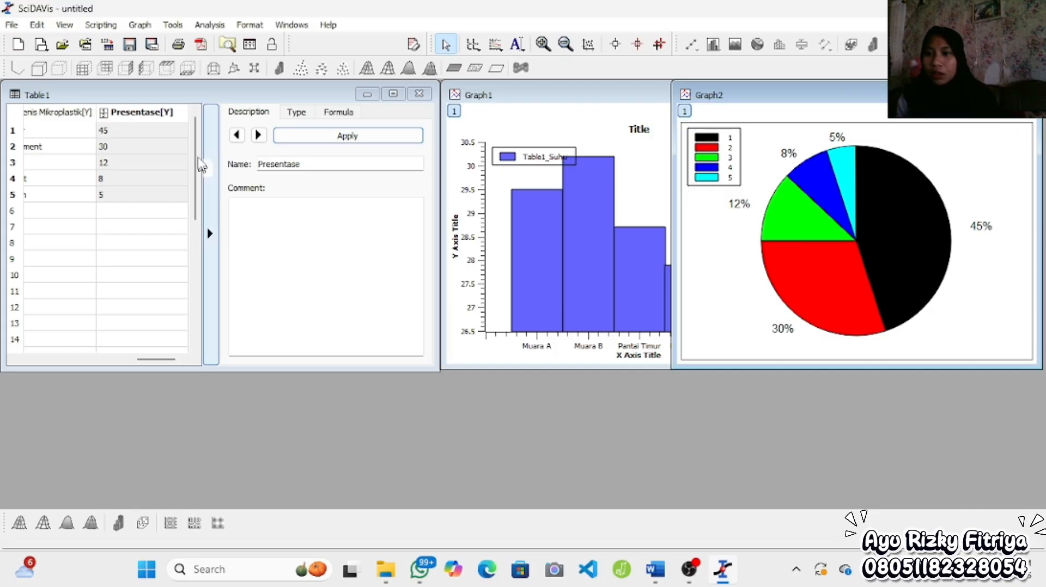
# - Add a new empty column after the Presentase column and set it as an X column
pyautogui.click(185, 113)
pyautogui.rightClick(185, 114)
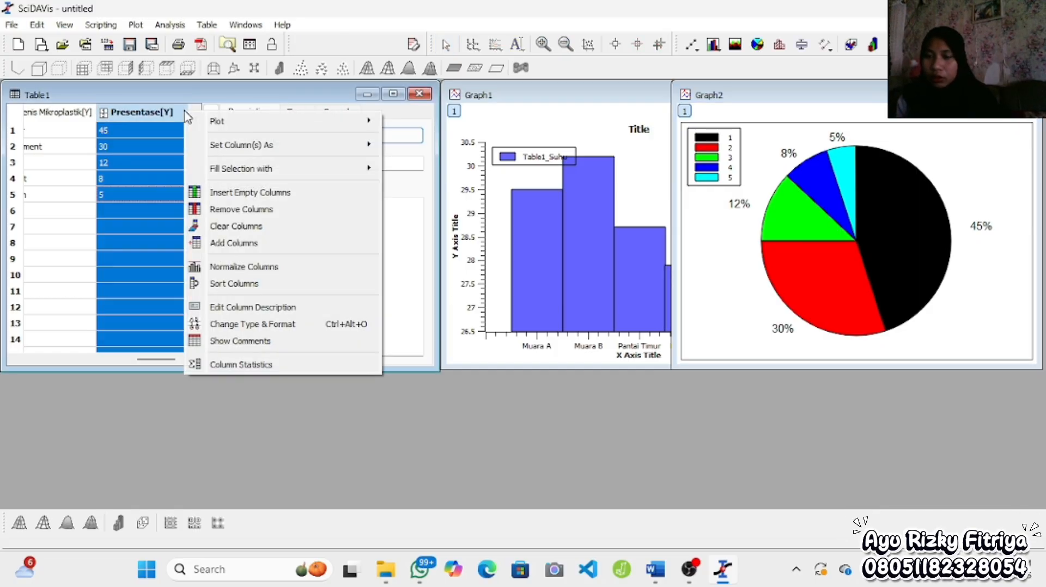
pyautogui.click(234, 243)
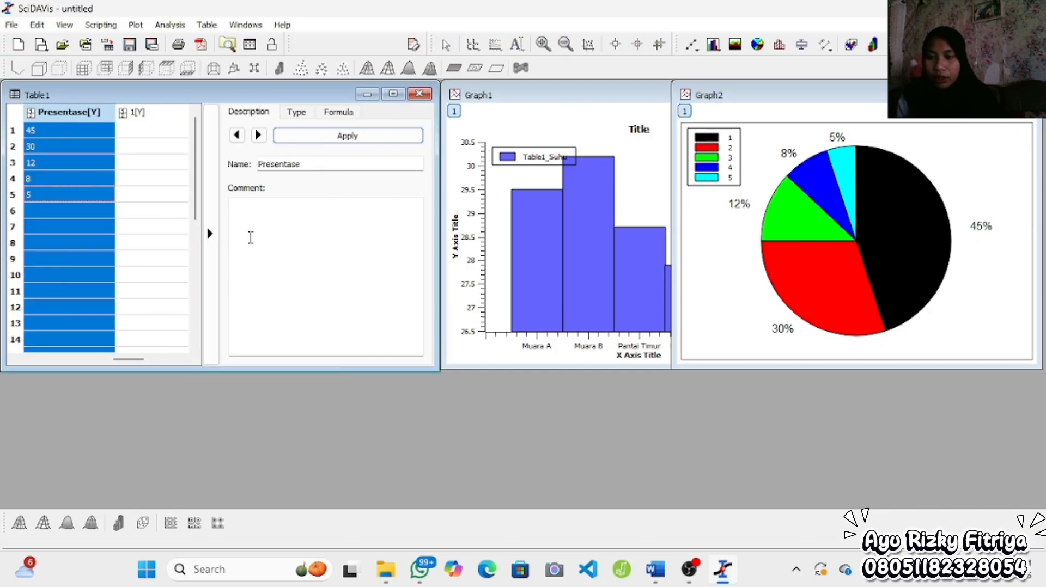
pyautogui.click(174, 115)
pyautogui.rightClick(163, 117)
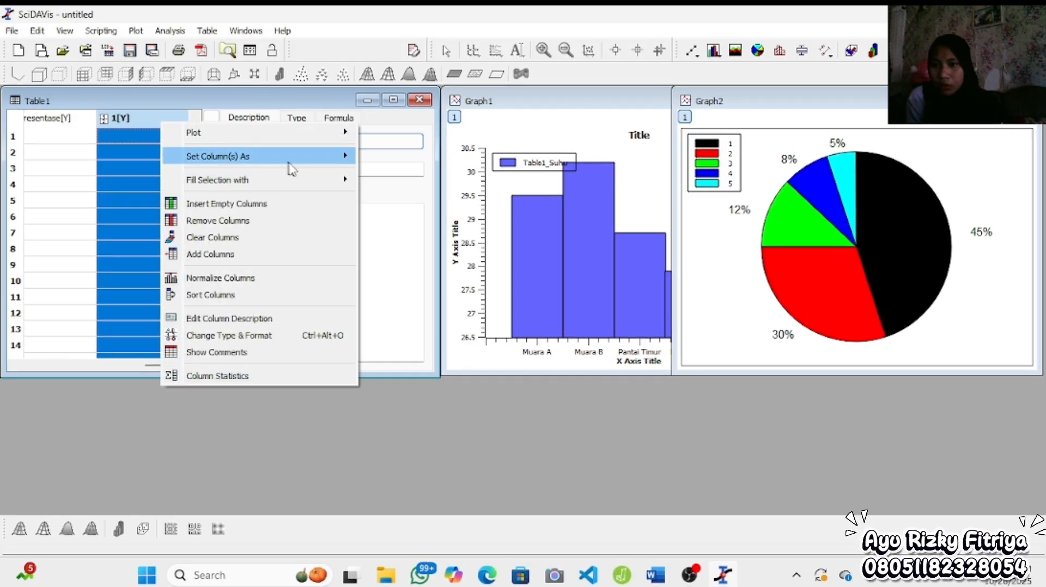
pyautogui.moveTo(305, 162)
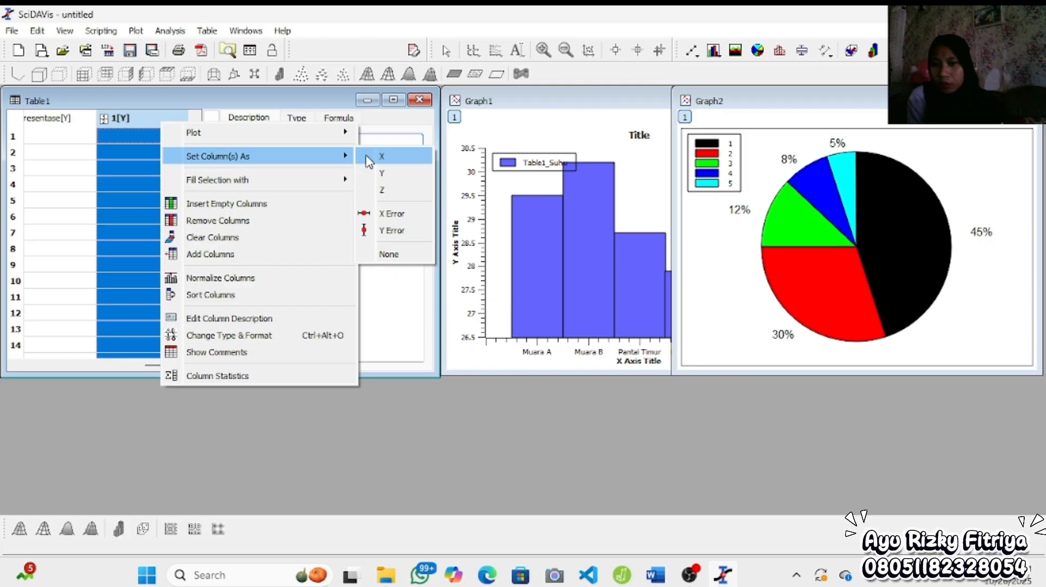
pyautogui.click(368, 158)
pyautogui.rightClick(172, 120)
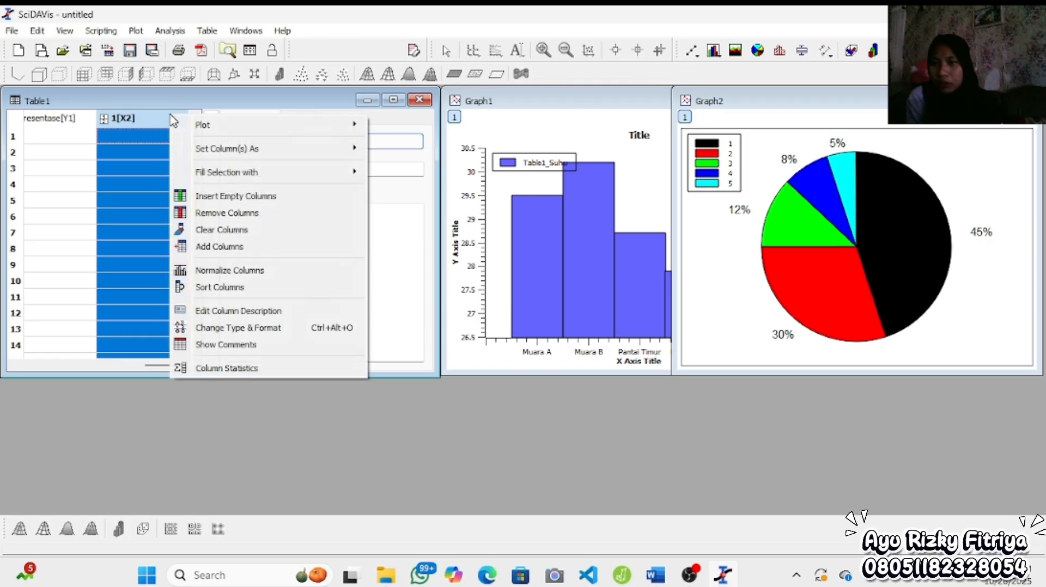
pyautogui.click(159, 136)
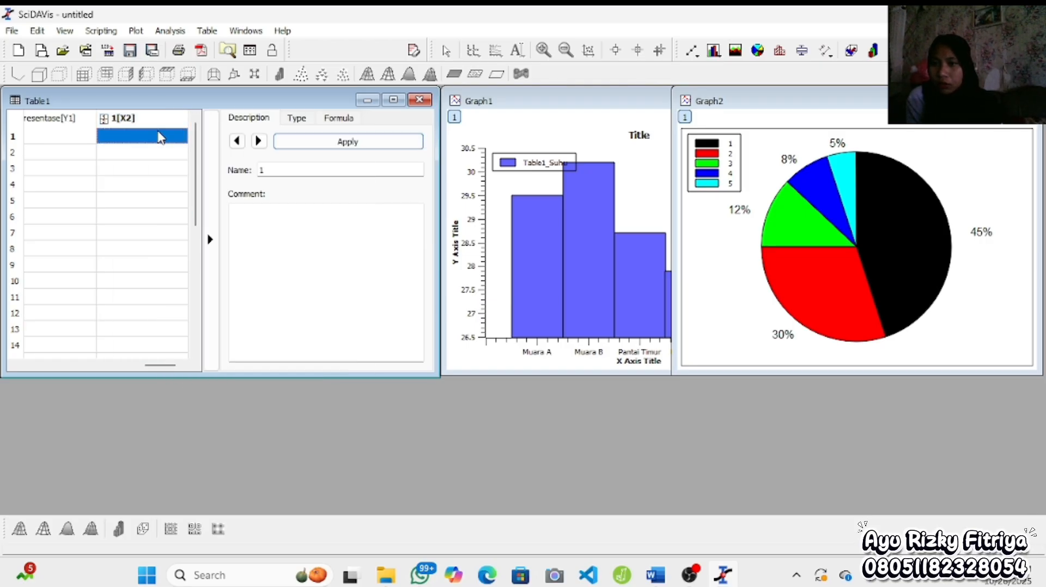
# - Name the new empty X column Waktu
pyautogui.click(172, 119)
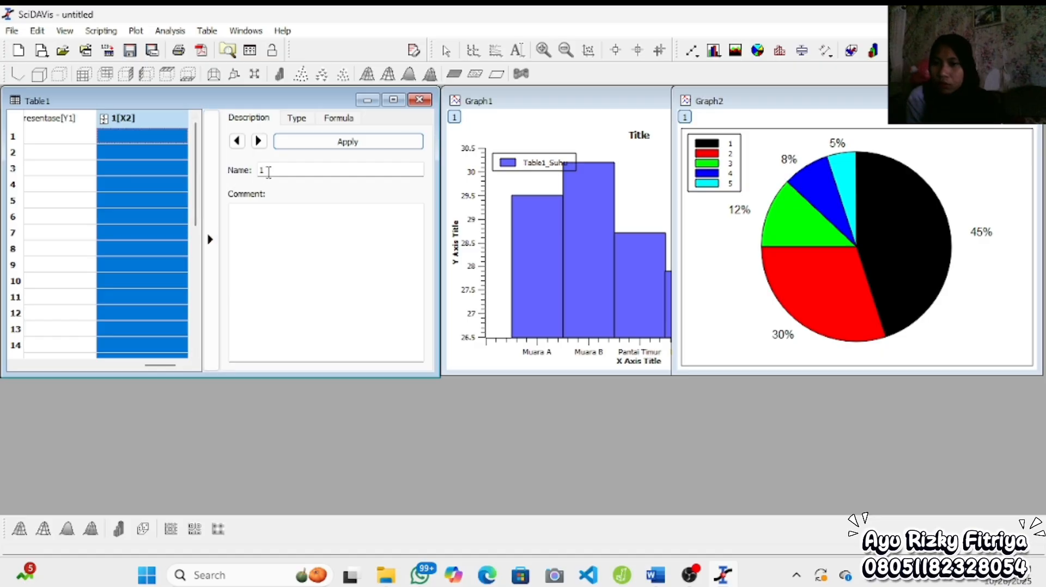
pyautogui.moveTo(268, 171); pyautogui.dragTo(252, 174)
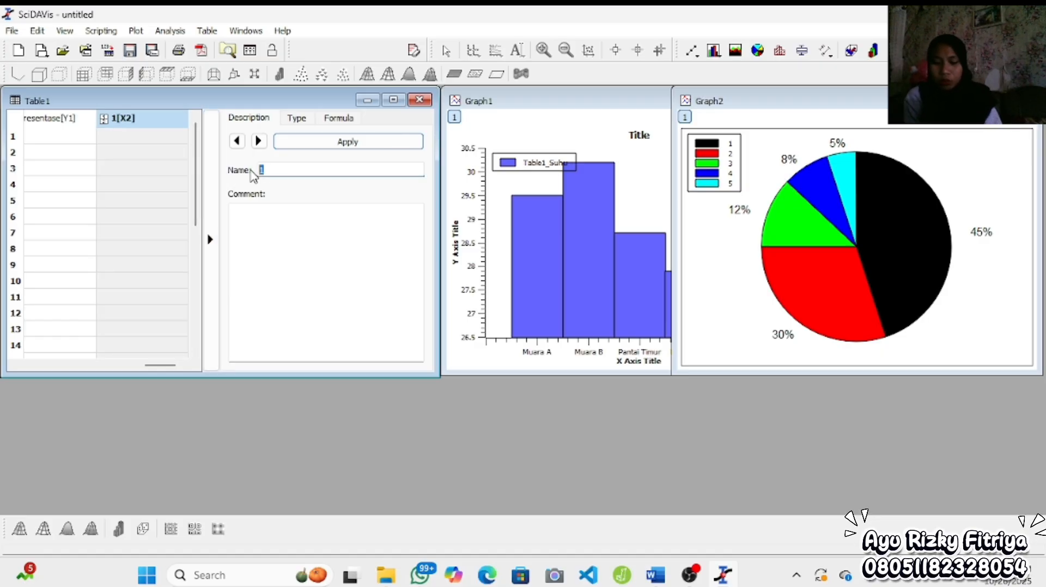
pyautogui.write('Waktu')
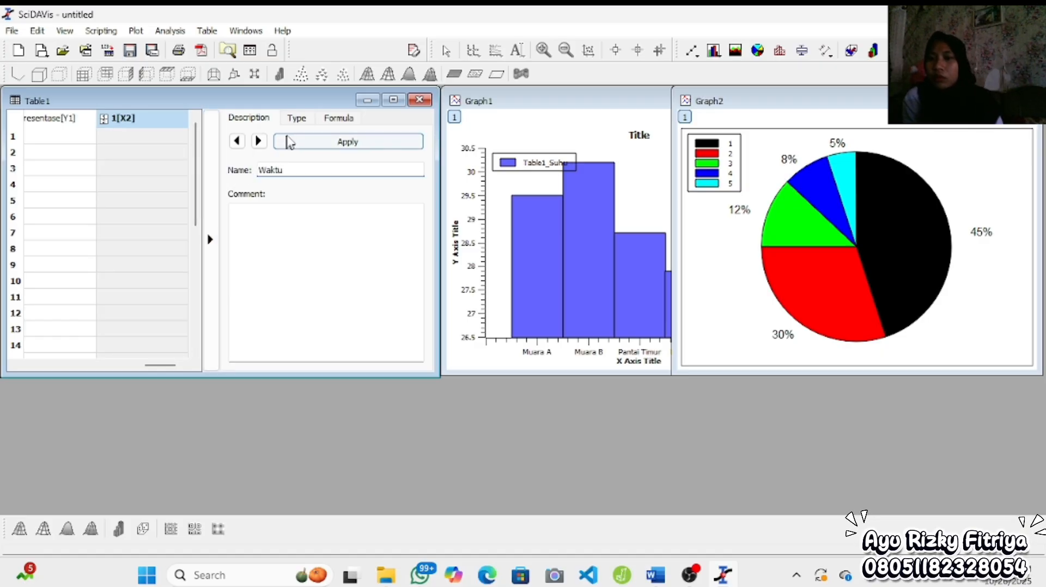
pyautogui.click(289, 142)
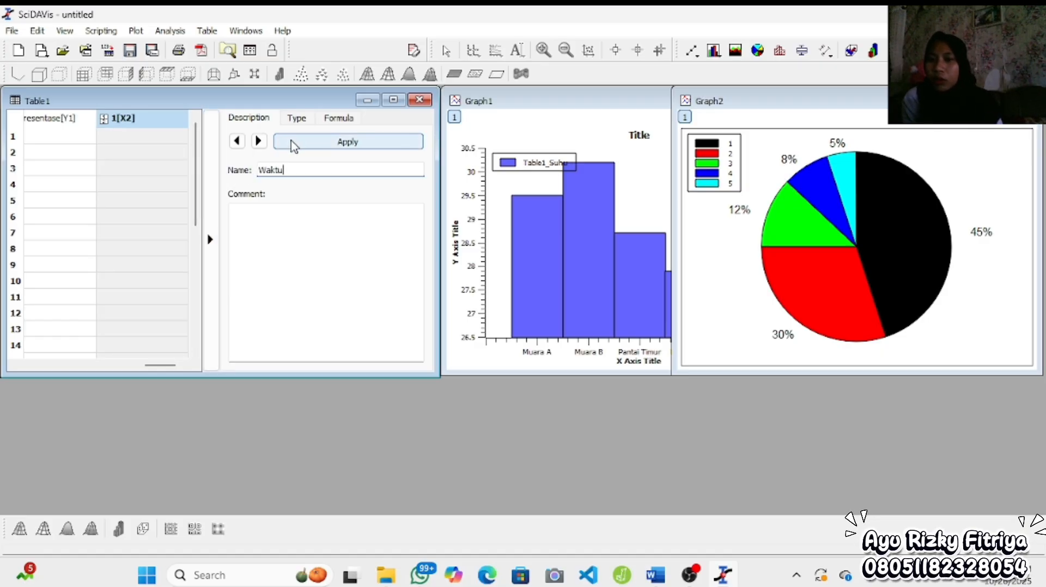
# - Fill rows 1 to 6 of the Waktu column with 0, 2, 4, 6, 8 and 10
pyautogui.click(174, 136)
pyautogui.write('0')
pyautogui.press('Return')
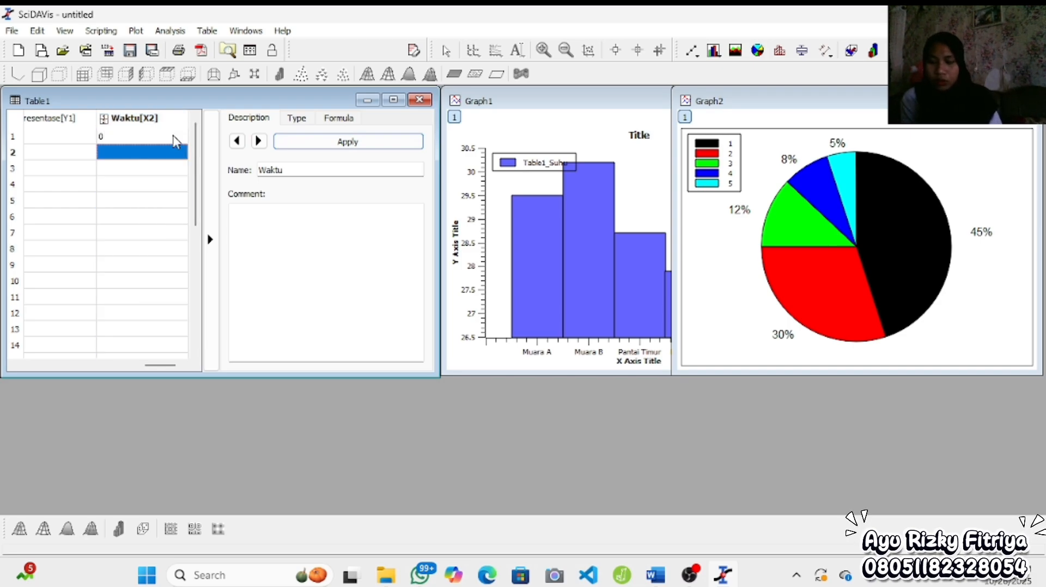
pyautogui.write('2')
pyautogui.press('Return')
pyautogui.write('4')
pyautogui.press('Return')
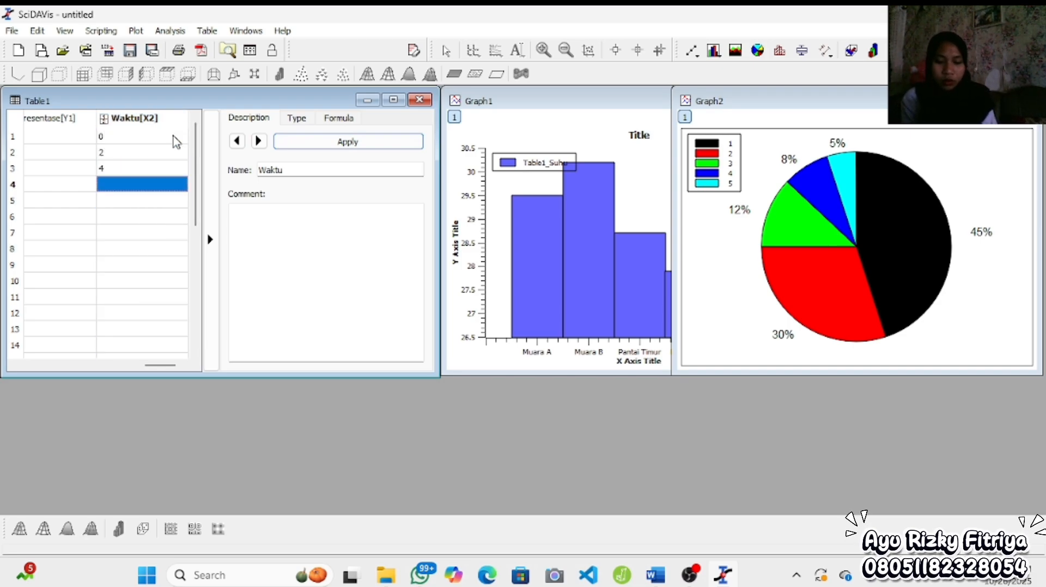
pyautogui.write('6')
pyautogui.press('Return')
pyautogui.write('8')
pyautogui.press('Return')
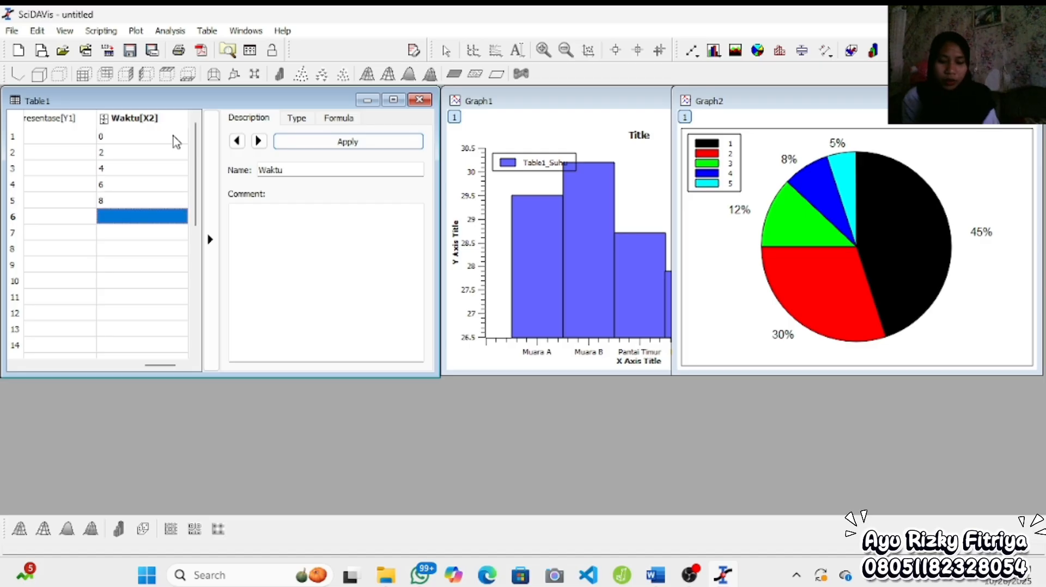
pyautogui.write('10')
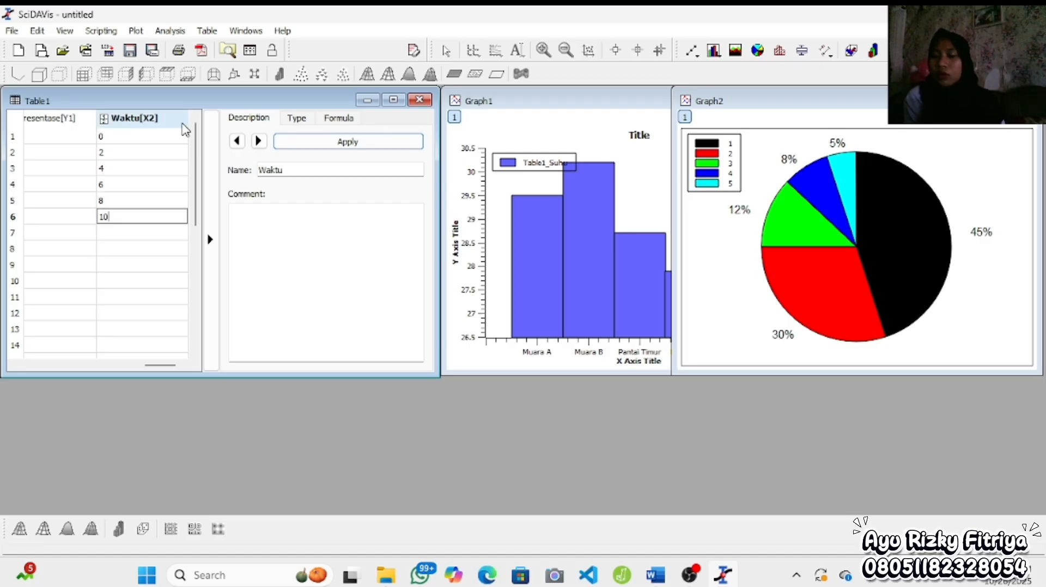
# - Add a new empty column after the Waktu column and name it DO
pyautogui.rightClick(183, 122)
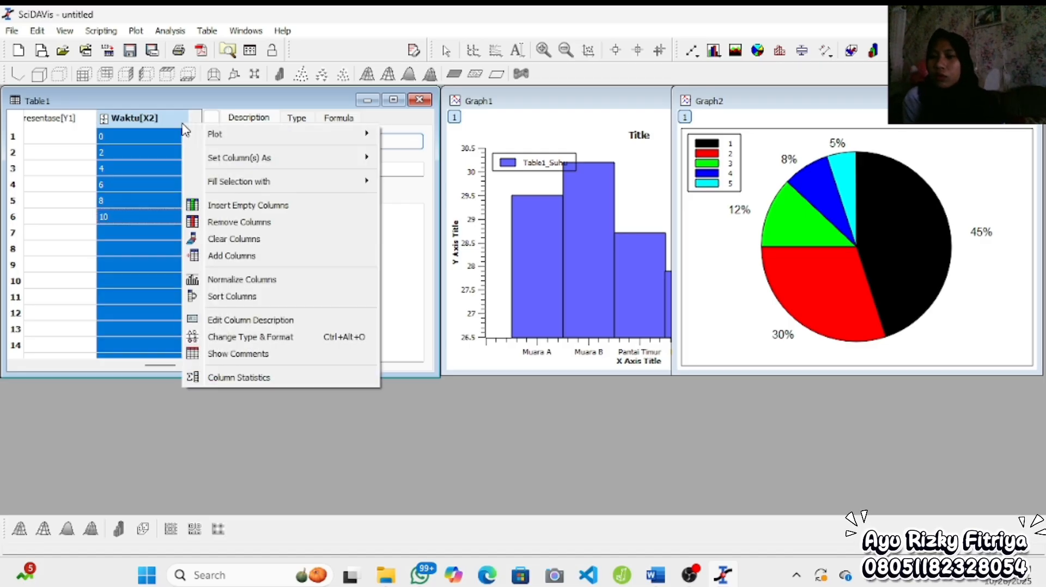
pyautogui.click(266, 257)
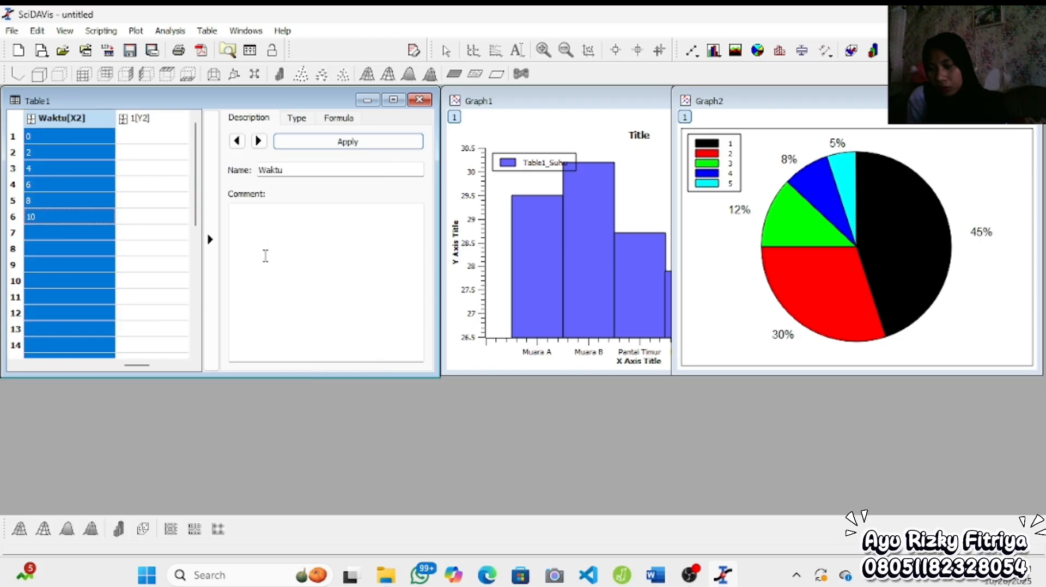
pyautogui.click(175, 121)
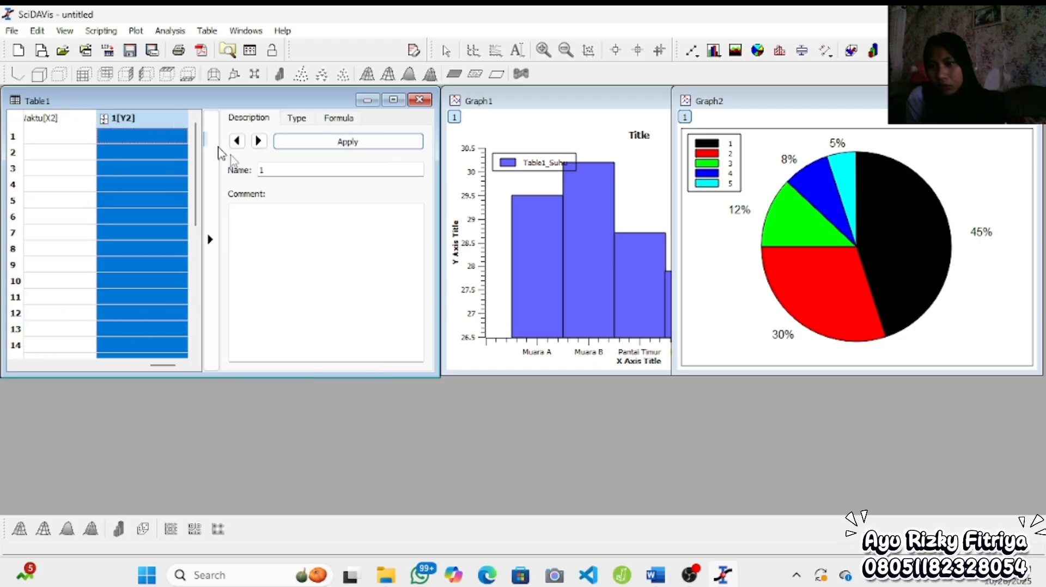
pyautogui.doubleClick(273, 171)
pyautogui.write('D')
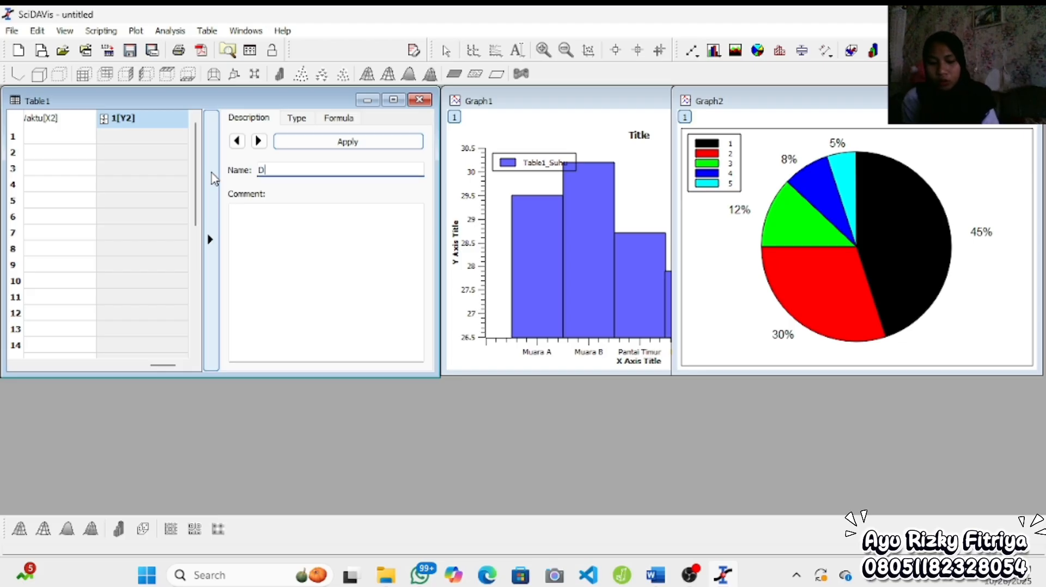
pyautogui.write('O')
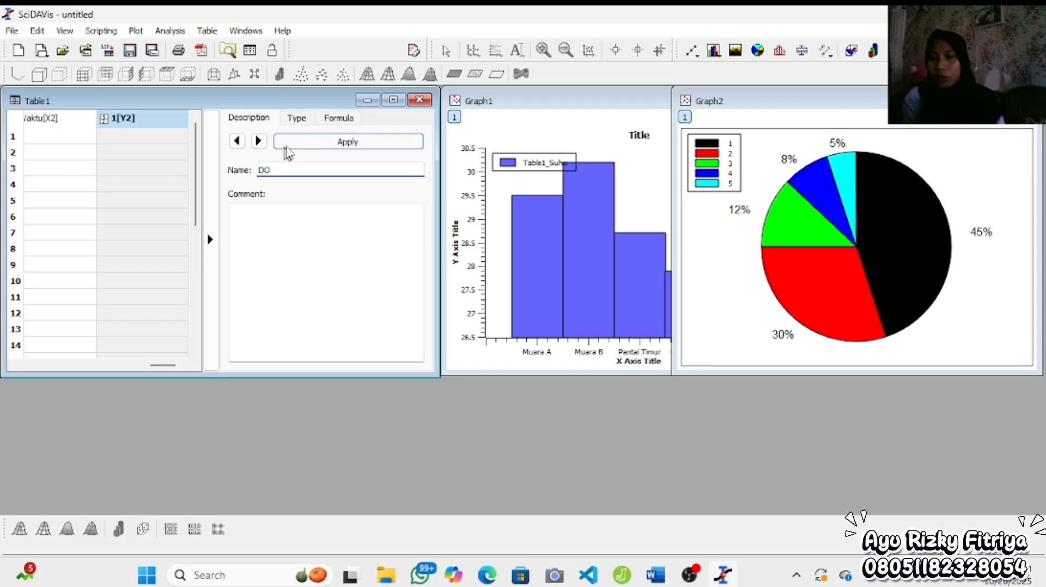
pyautogui.click(321, 142)
# - Fill rows 1 to 6 of the DO column with 6.2, 6.5, 6.8, 7.1, 7.3 and 7.6
pyautogui.click(182, 142)
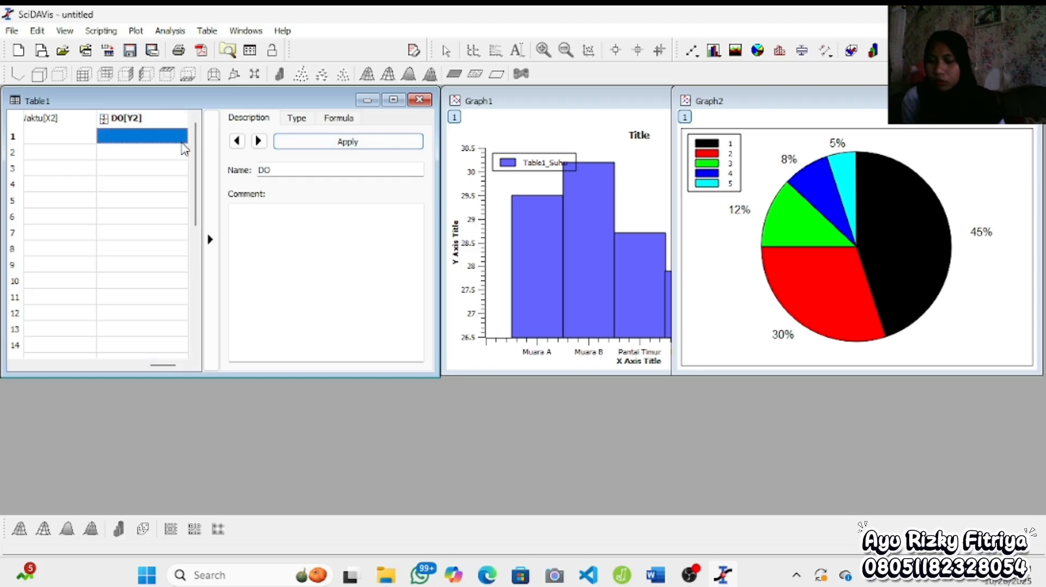
pyautogui.write('6')
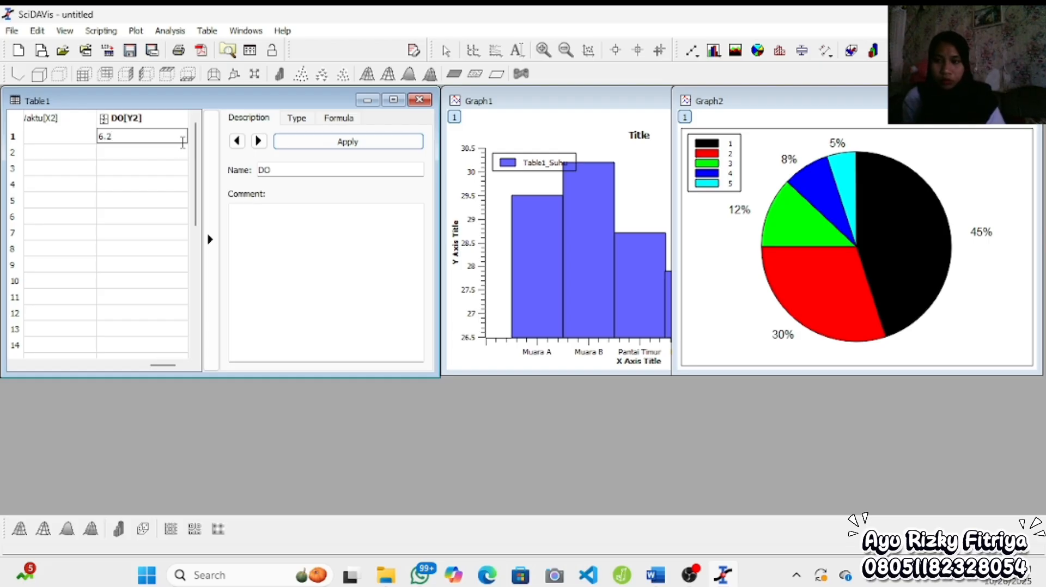
pyautogui.write('.2')
pyautogui.click(184, 149)
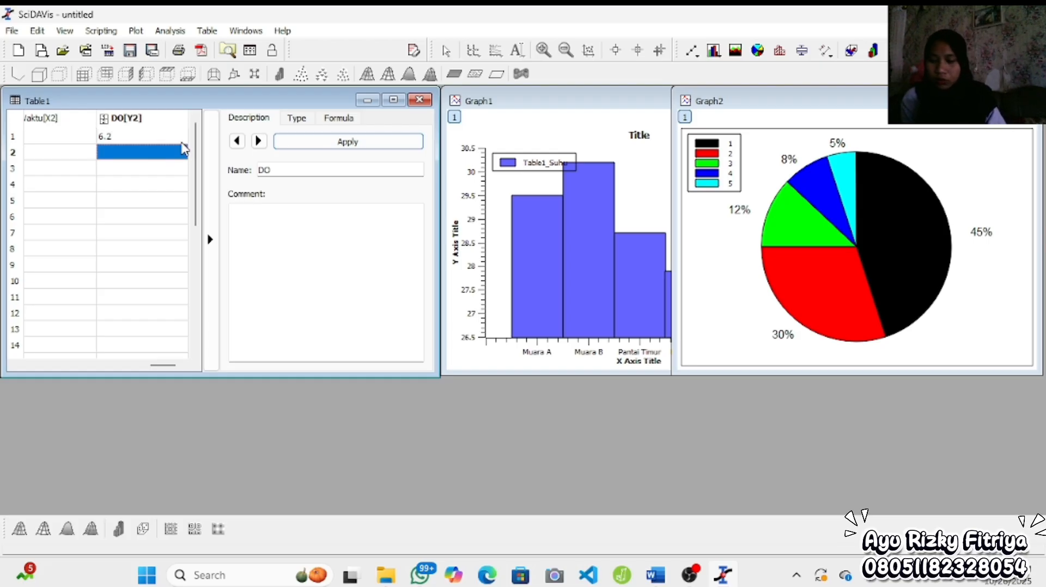
pyautogui.write('6.5')
pyautogui.press('Return')
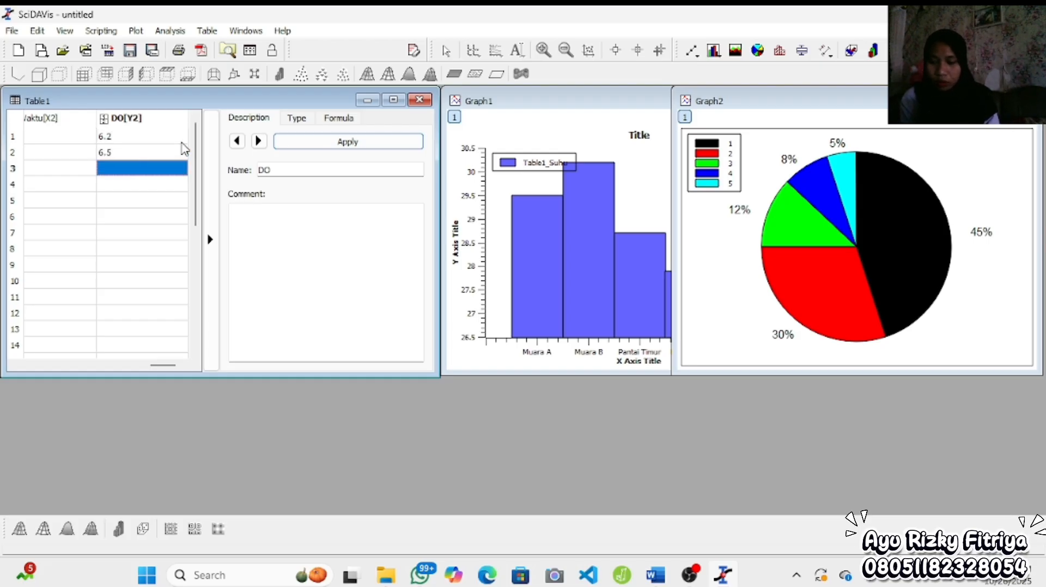
pyautogui.write('6.8')
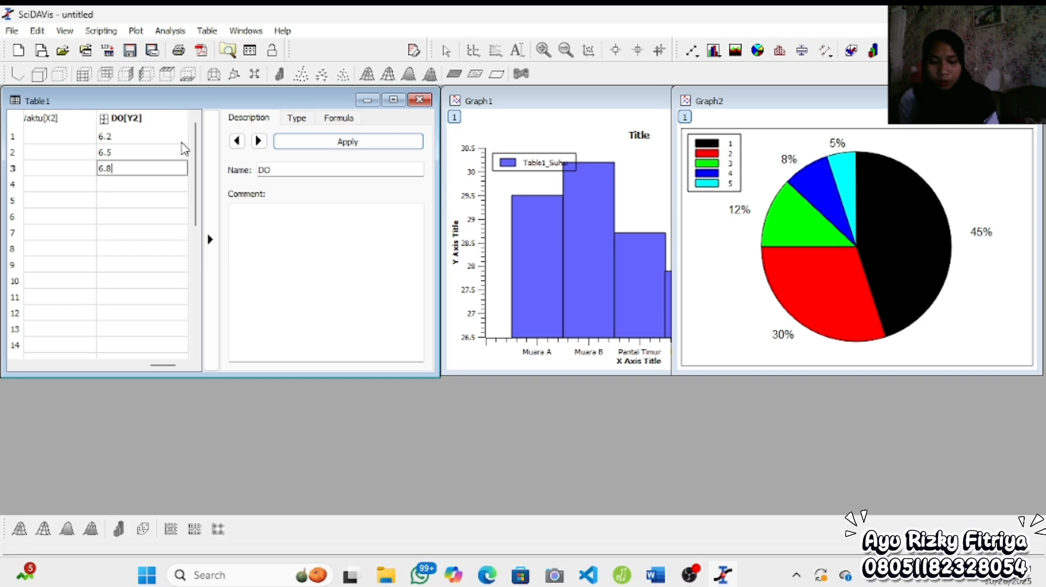
pyautogui.press('Return')
pyautogui.write('7.1')
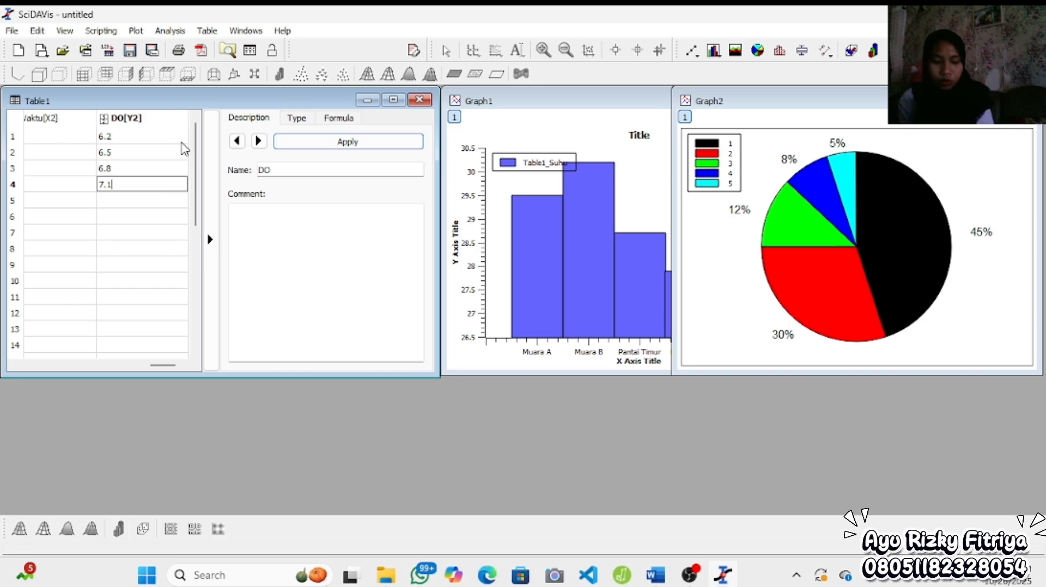
pyautogui.press('Return')
pyautogui.write('7.3')
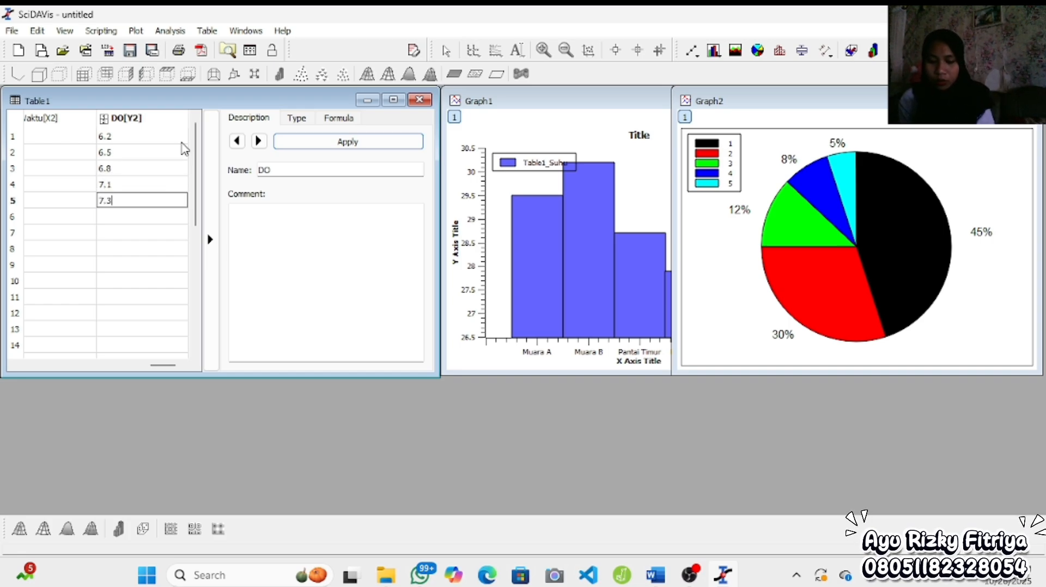
pyautogui.press('Return')
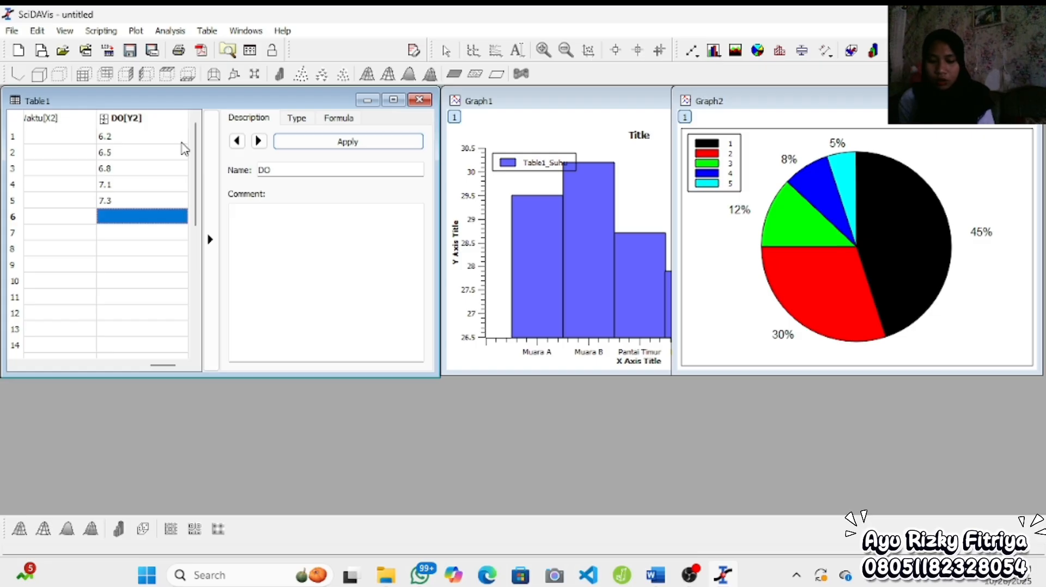
pyautogui.write('7.6')
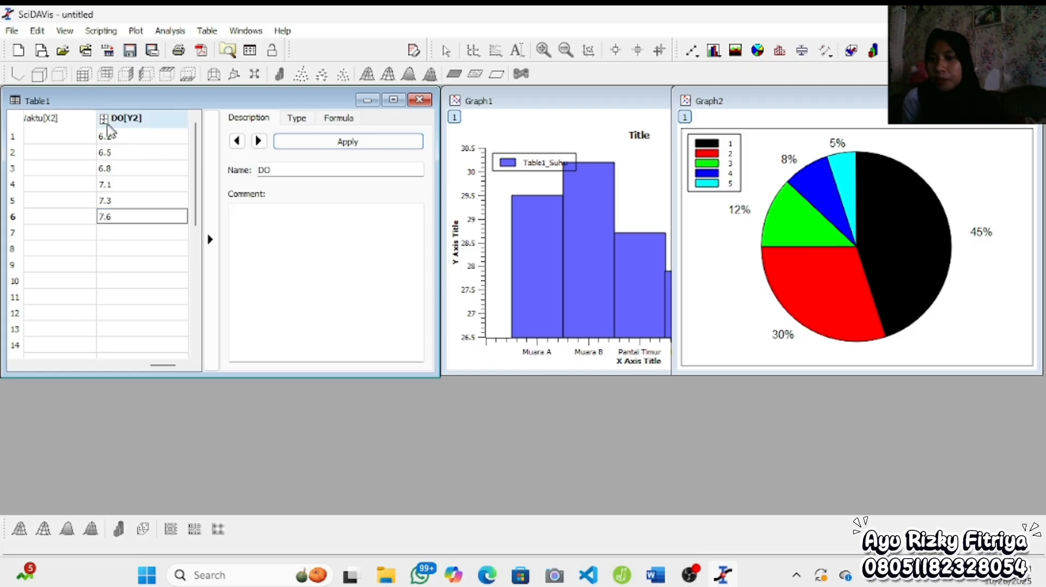
# - Plot rows 1 to 6 of Waktu and DO as a line graph, then place its shrunken window below the bar and pie graphs
pyautogui.moveTo(86, 137); pyautogui.dragTo(158, 218)
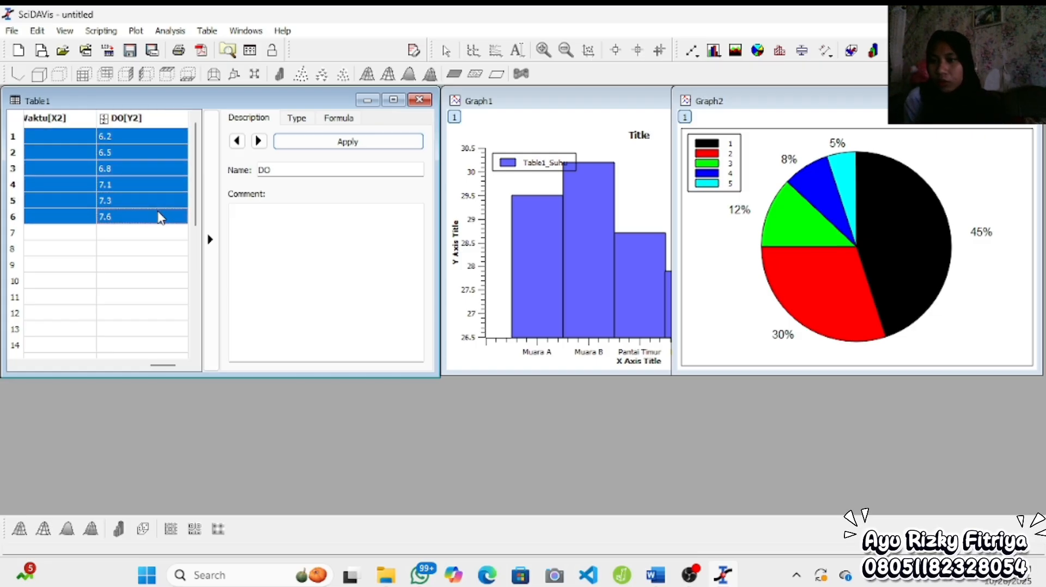
pyautogui.click(136, 30)
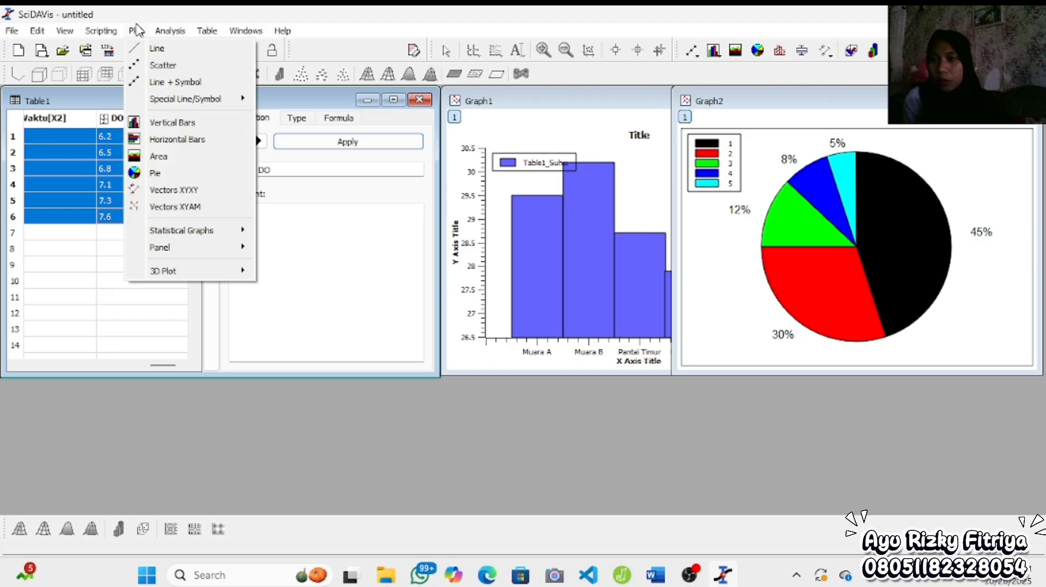
pyautogui.click(154, 47)
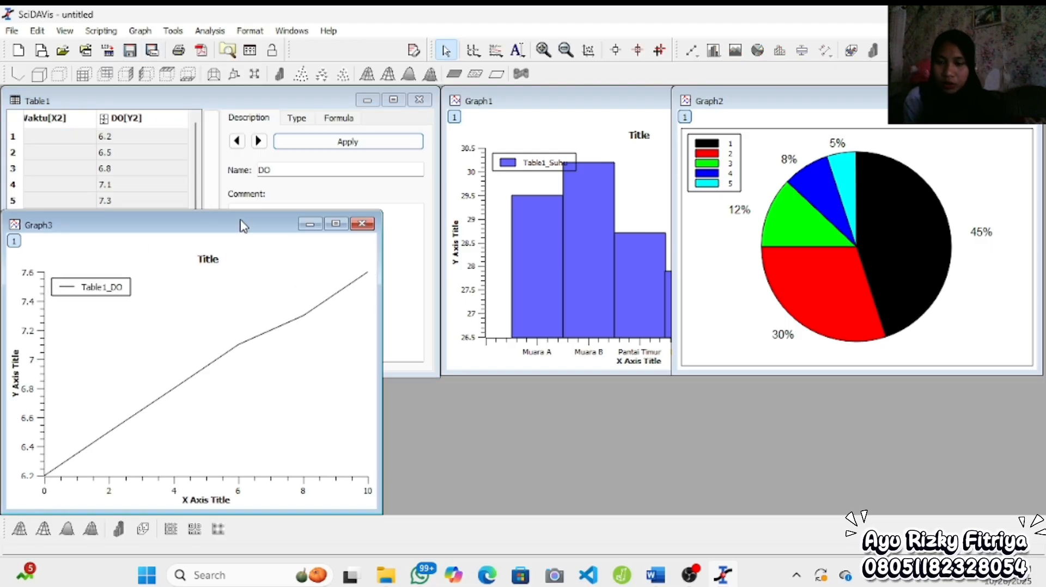
pyautogui.moveTo(243, 226); pyautogui.dragTo(570, 223)
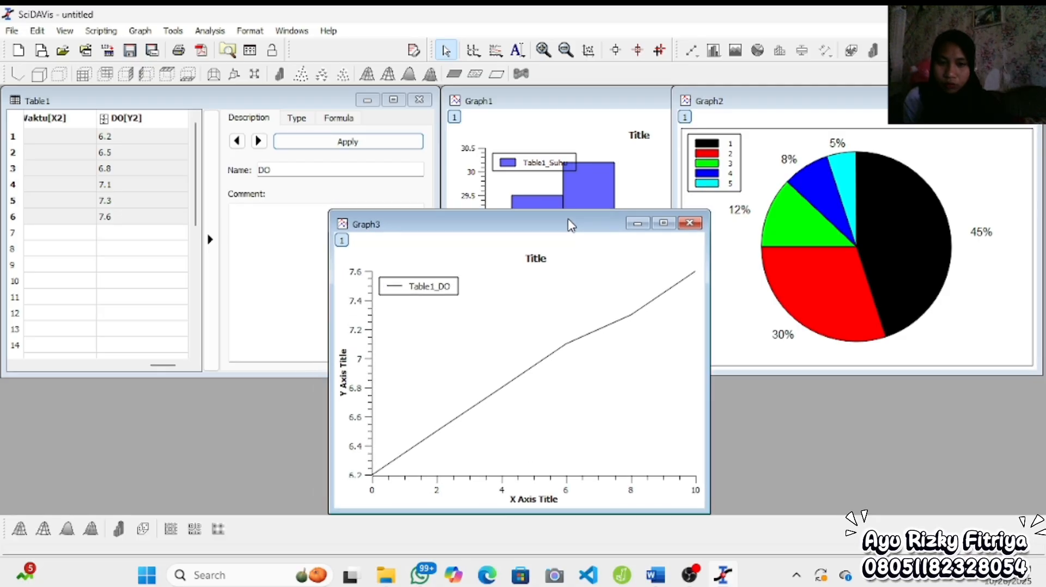
pyautogui.moveTo(331, 512); pyautogui.dragTo(432, 479)
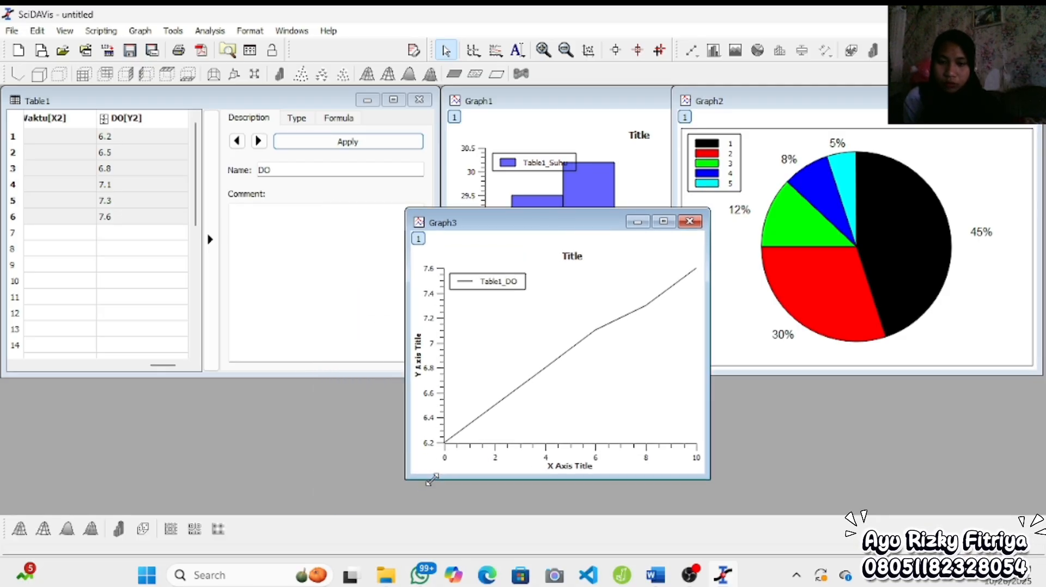
# - Add a new empty column after the DO column and set it as an X column
pyautogui.click(183, 122)
pyautogui.rightClick(183, 123)
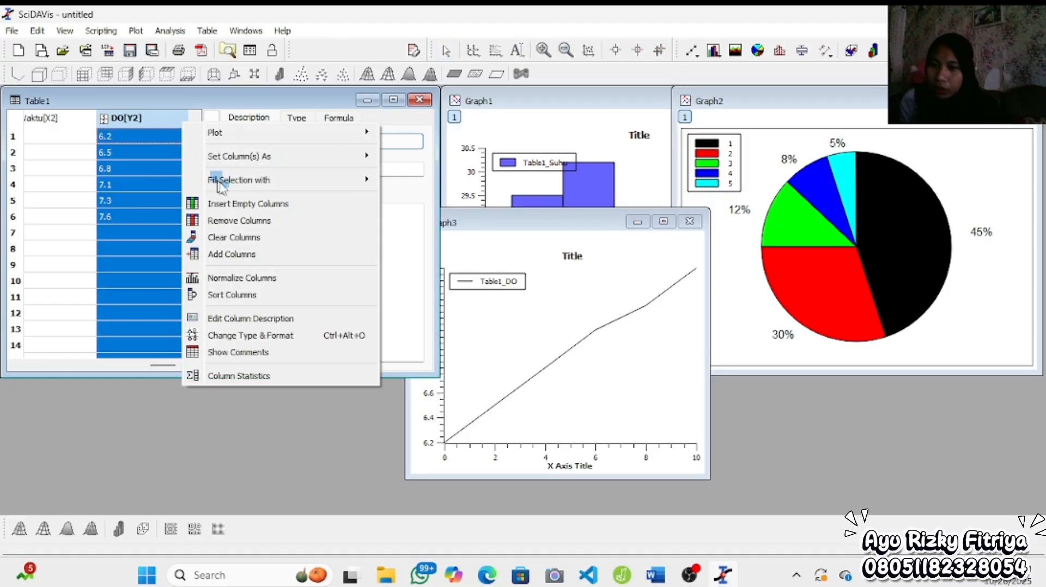
pyautogui.click(254, 254)
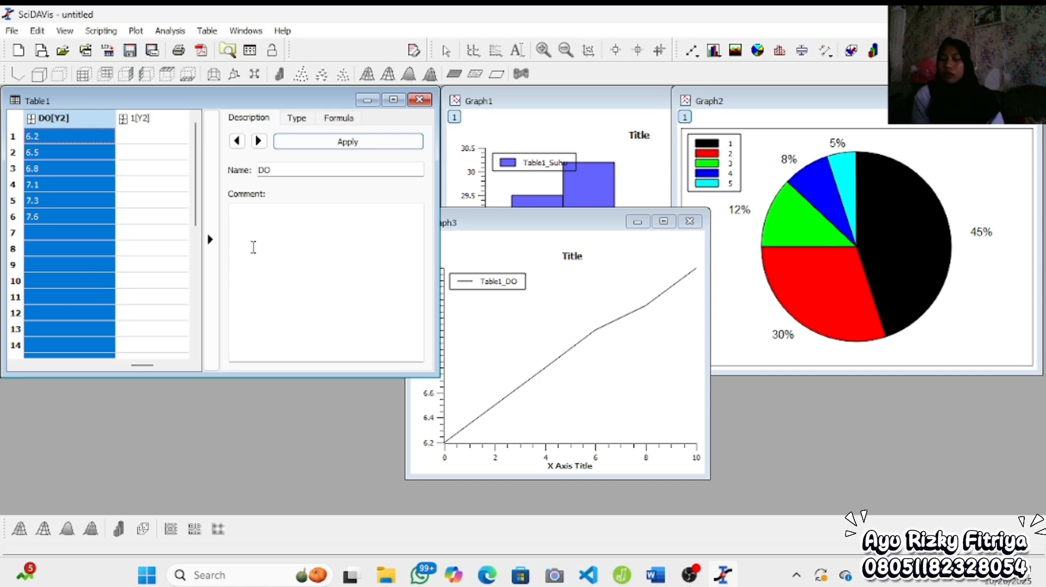
pyautogui.click(156, 122)
pyautogui.rightClick(156, 123)
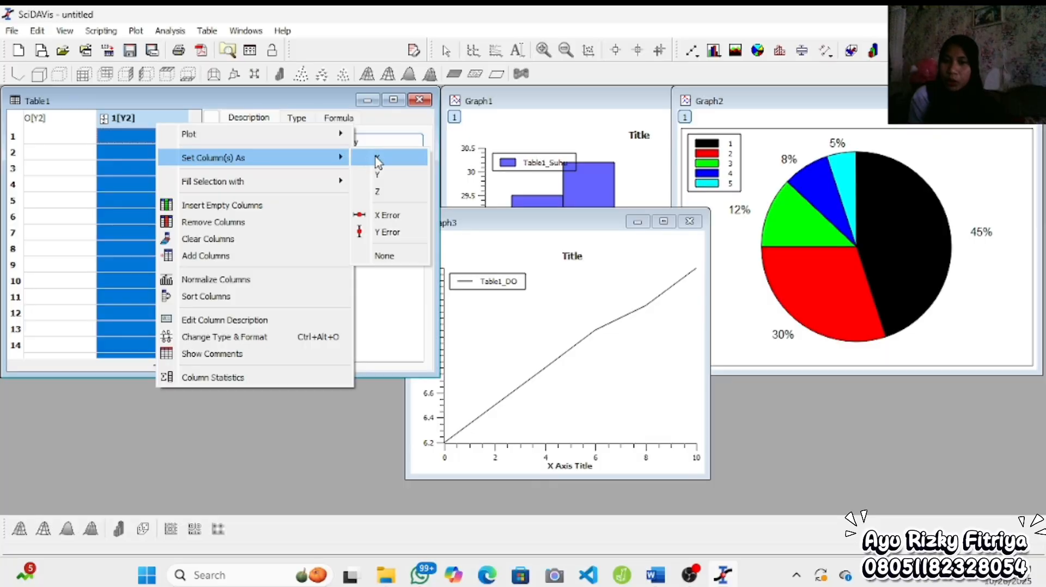
pyautogui.click(376, 158)
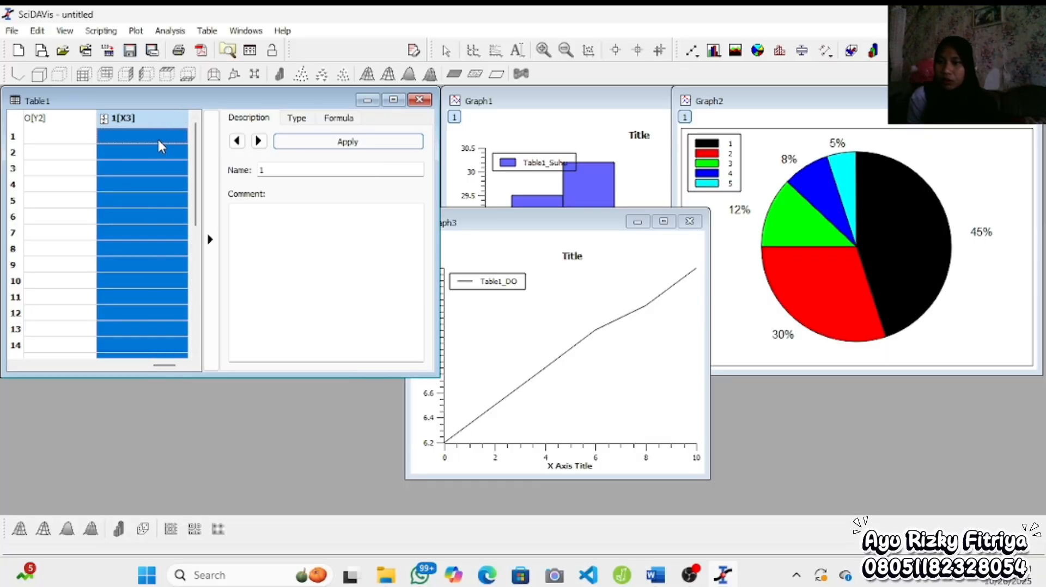
# - Name the new empty X column Kedalaman
pyautogui.click(279, 169)
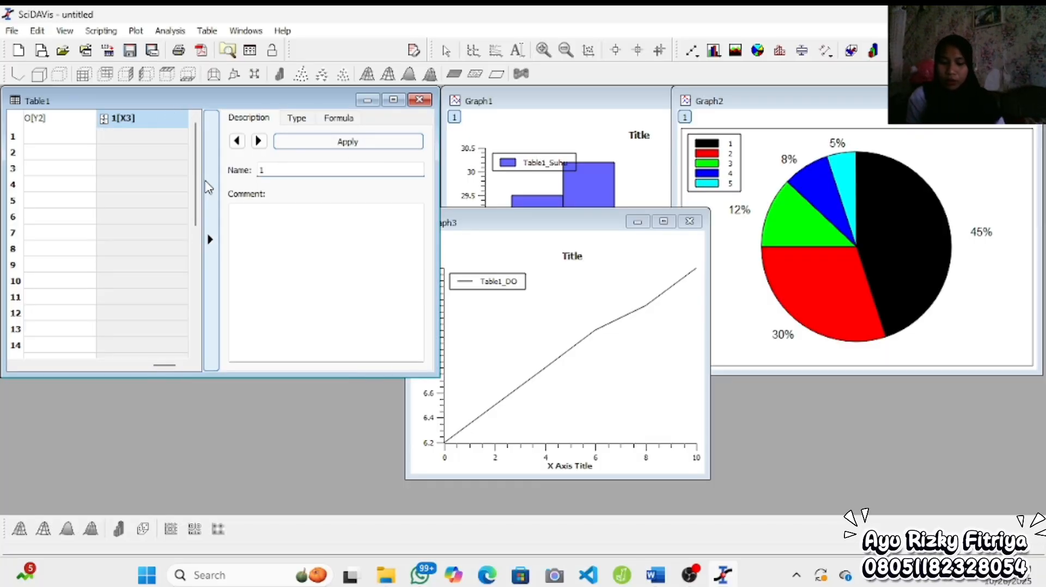
pyautogui.write('Kedalaman')
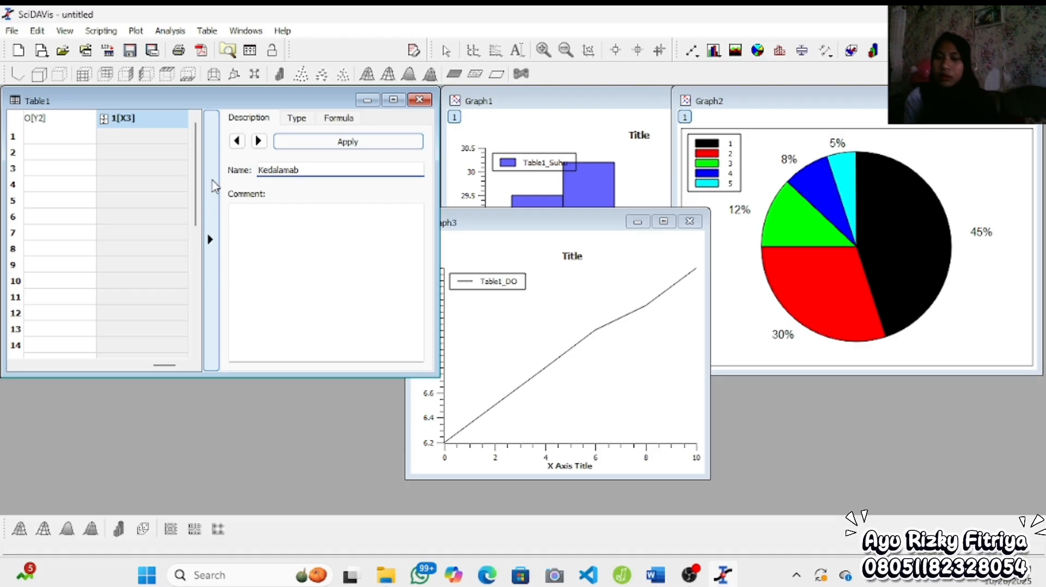
pyautogui.click(303, 144)
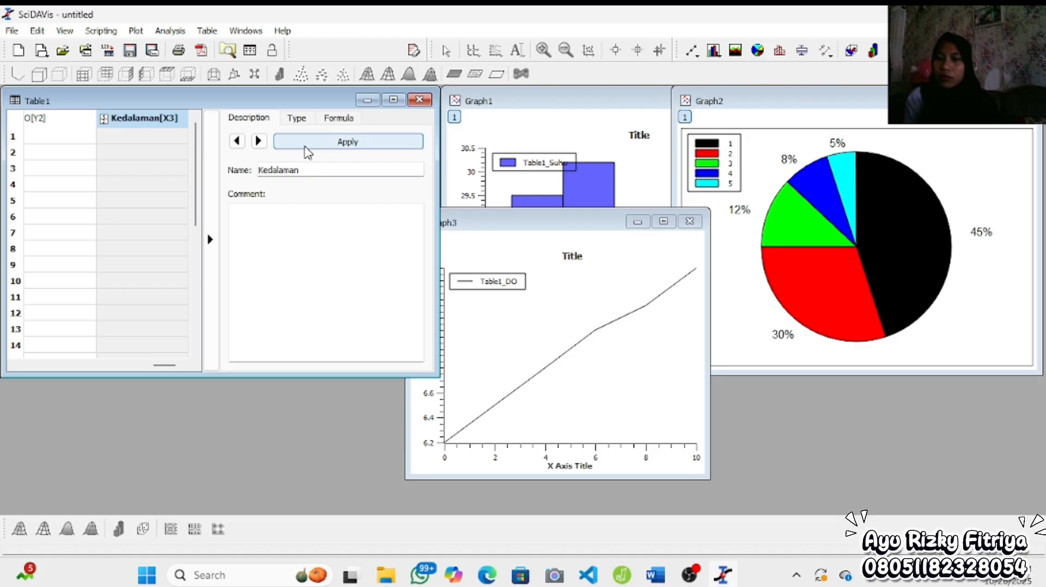
# - Fill rows 1 to 7 of the Kedalaman column with 0, 5, 10, 15, 20, 25 and 30
pyautogui.click(167, 138)
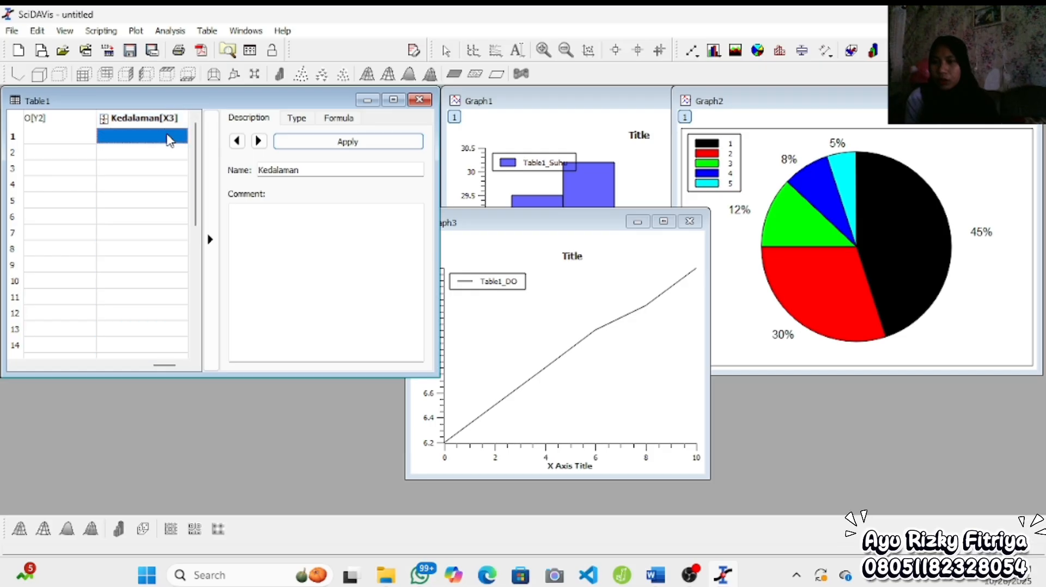
pyautogui.write('0')
pyautogui.press('Return')
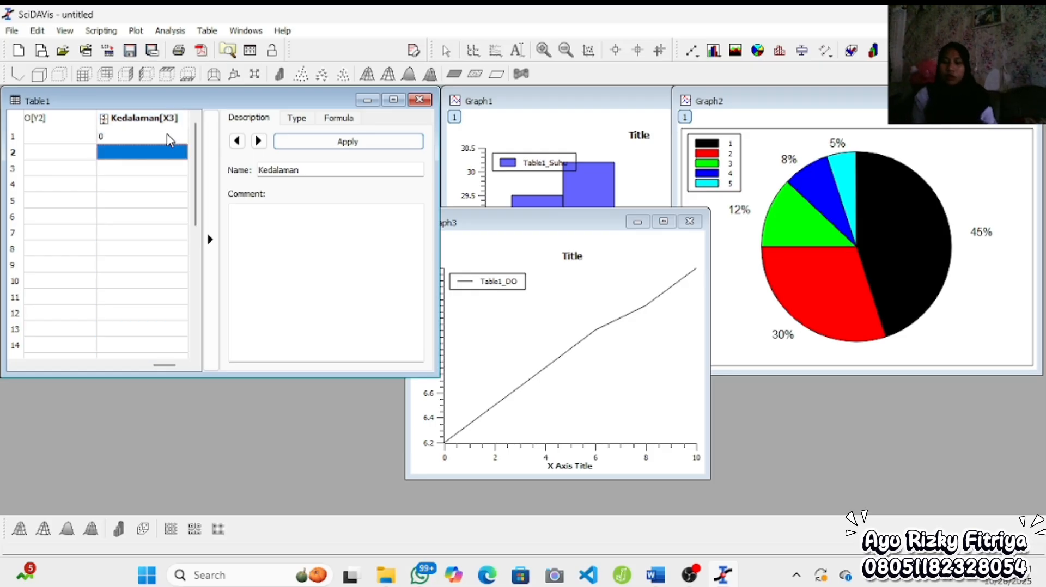
pyautogui.write('2')
pyautogui.press('BackSpace')
pyautogui.press('Return')
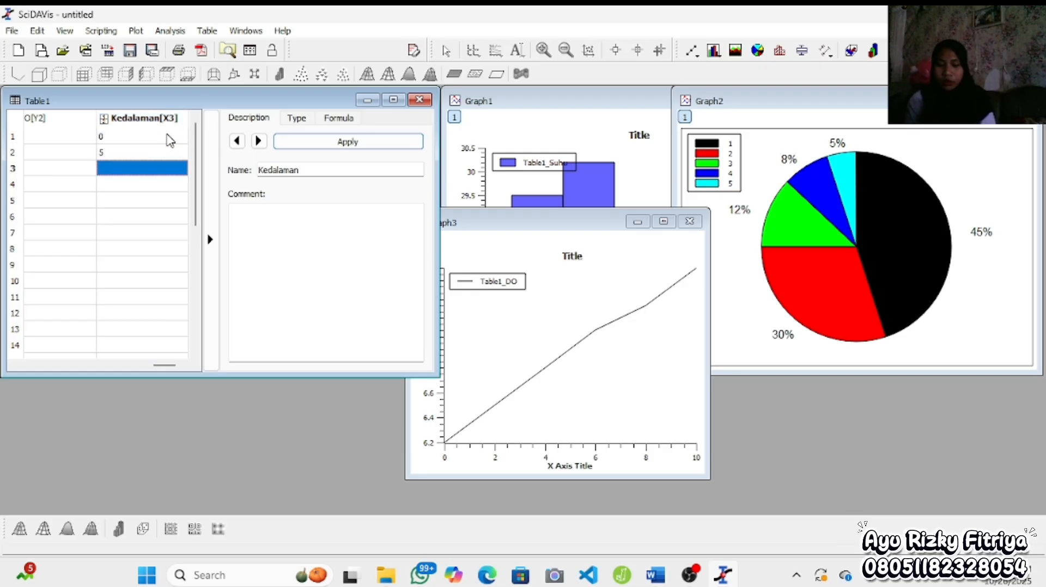
pyautogui.write('10')
pyautogui.press('Return')
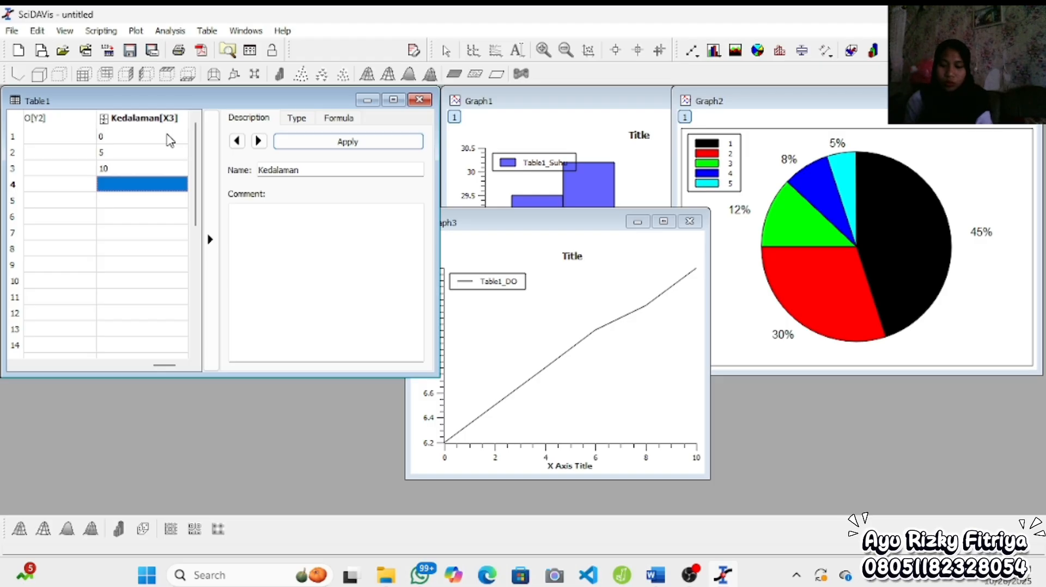
pyautogui.write('15')
pyautogui.press('Return')
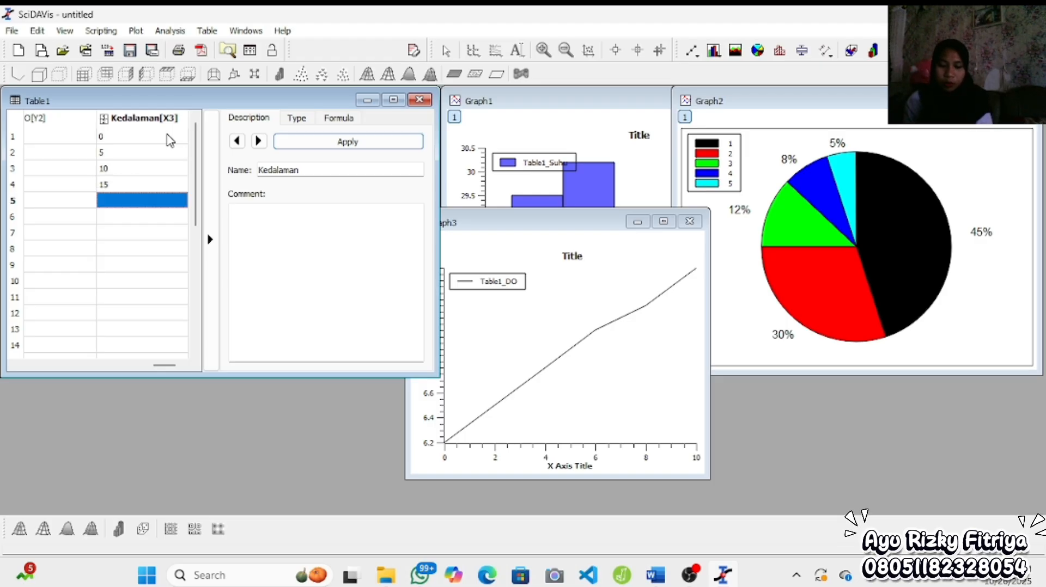
pyautogui.write('20')
pyautogui.press('Return')
pyautogui.write('25')
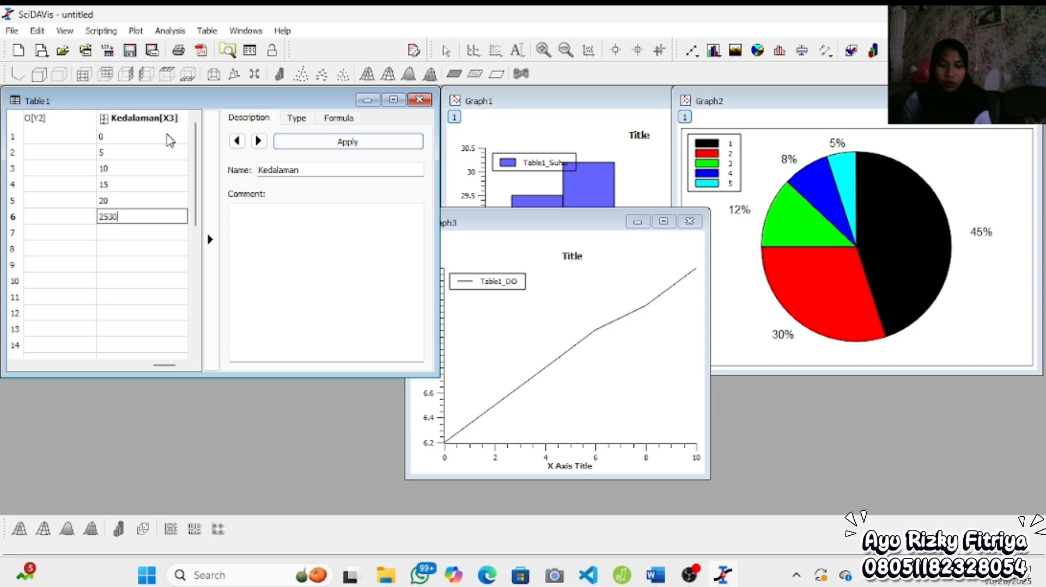
pyautogui.press('Return')
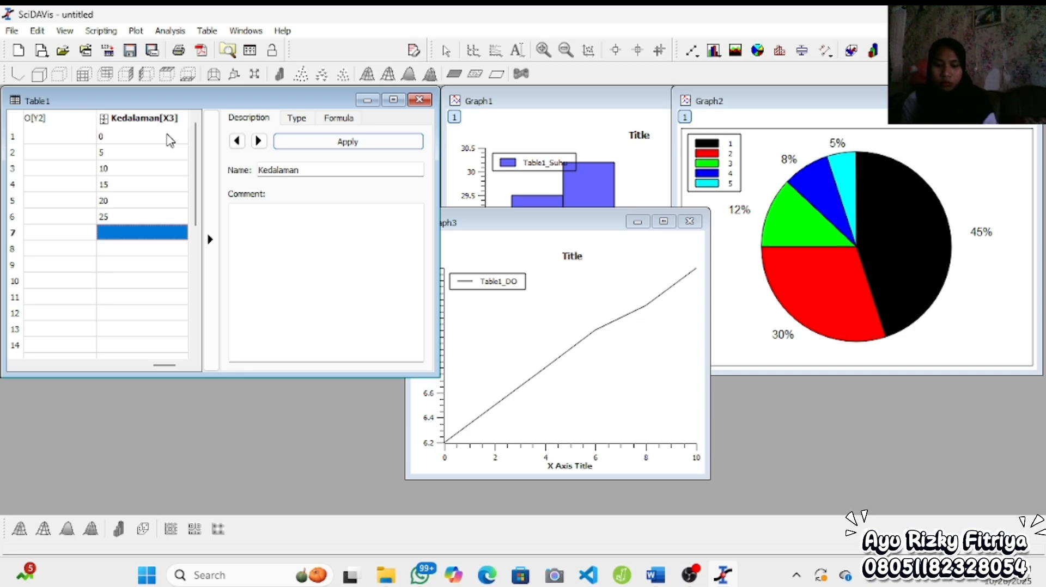
pyautogui.write('30')
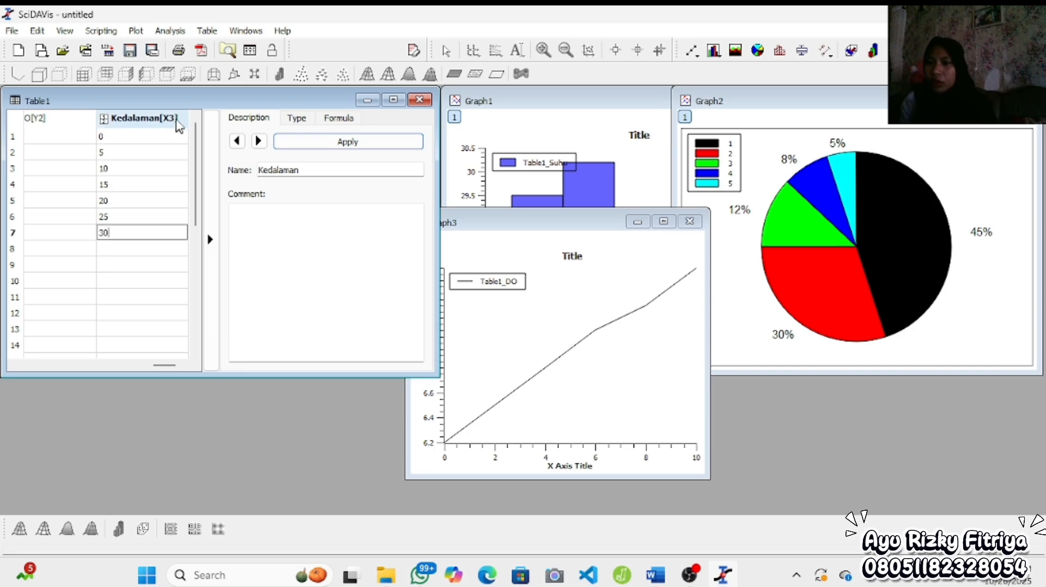
# - Add a new empty column after the Kedalaman column in the table
pyautogui.click(177, 119)
pyautogui.rightClick(178, 121)
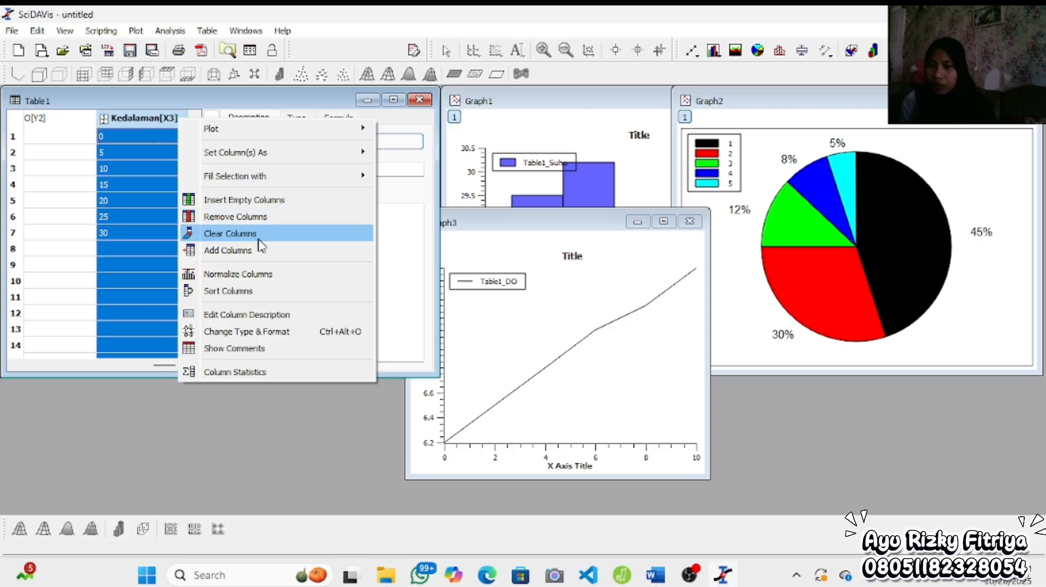
pyautogui.click(262, 250)
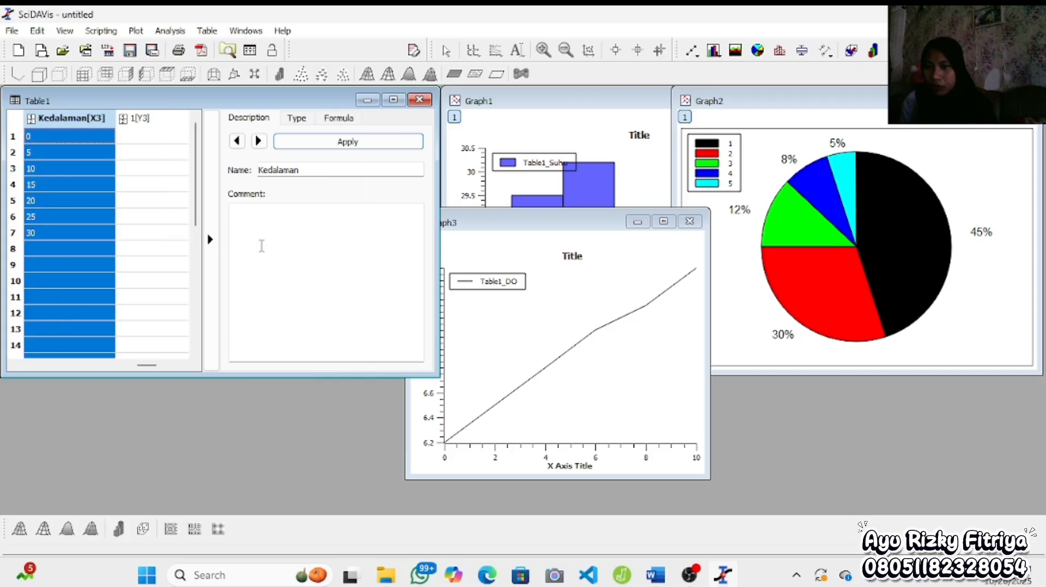
# - Name the new empty Y column Konsentrasi Mikroplastik
pyautogui.click(169, 129)
pyautogui.click(275, 169)
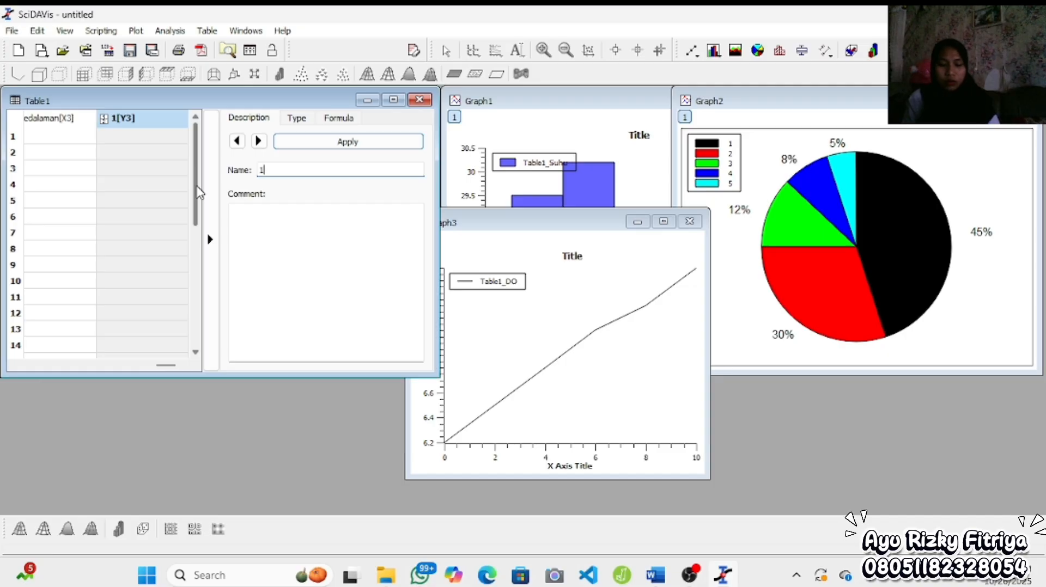
pyautogui.write('Konsen')
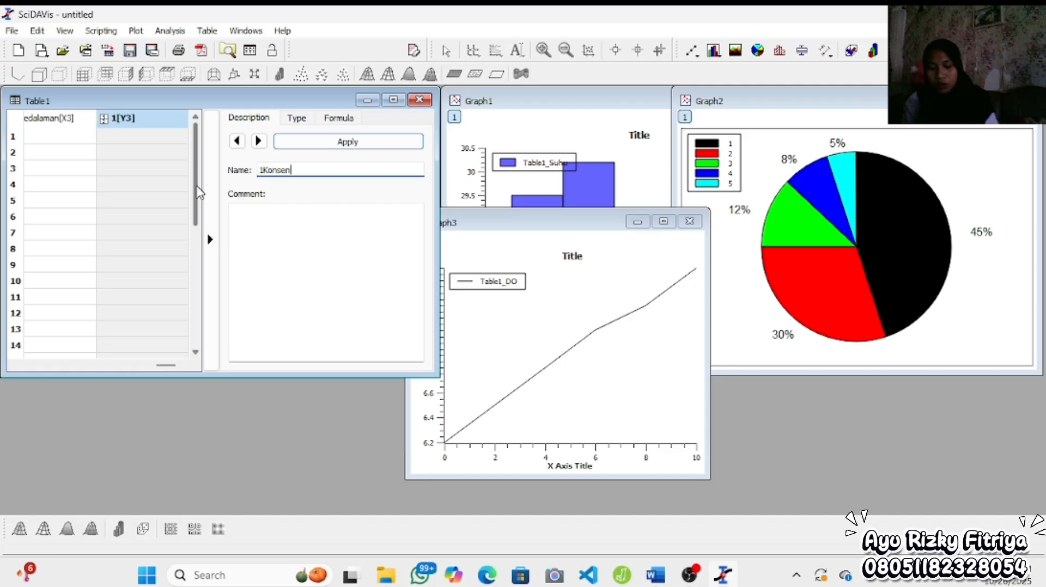
pyautogui.write('trasi Mikroplastik')
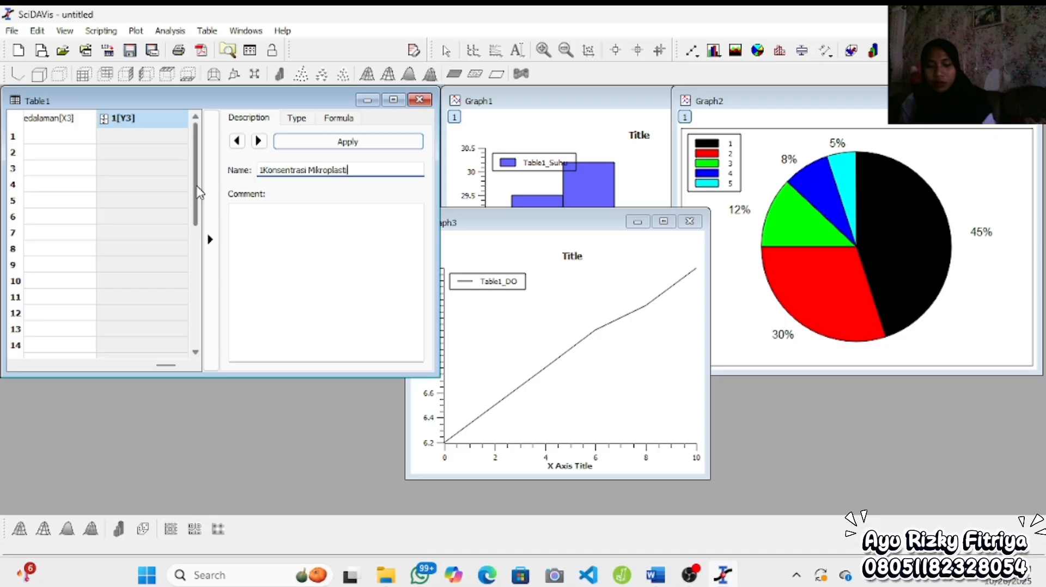
pyautogui.click(264, 170)
pyautogui.press('BackSpace')
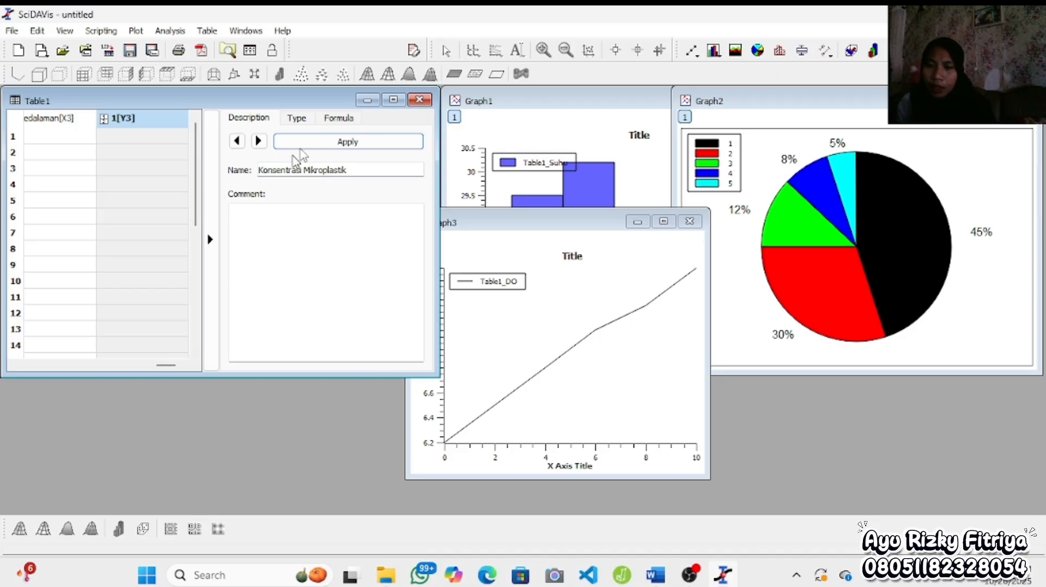
pyautogui.click(329, 146)
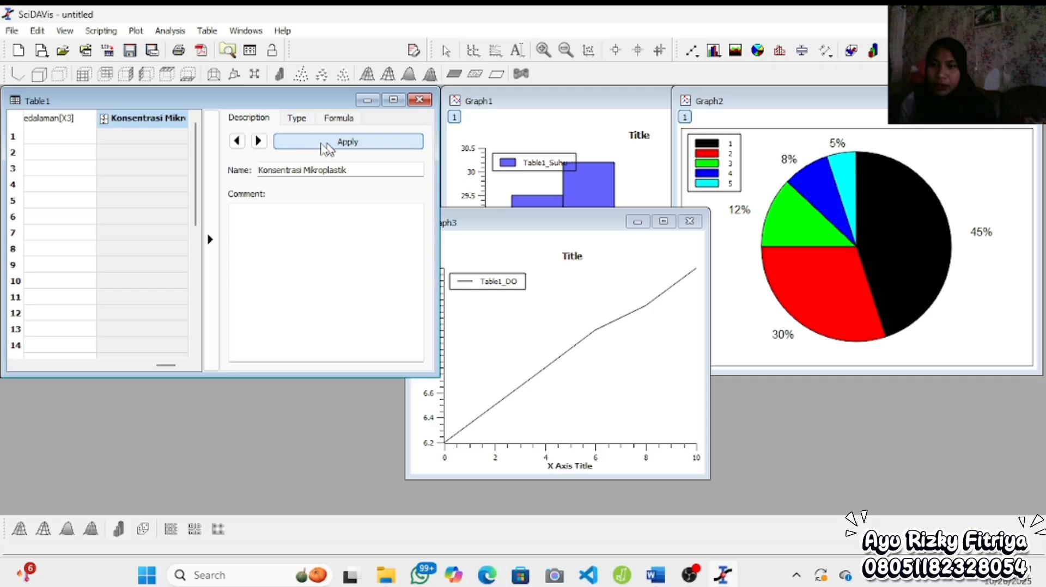
# - Fill rows 1 to 7 of the Konsentrasi Mikroplastik column with 220, 200, 170, 140, 120, 100 and 80
pyautogui.click(179, 143)
pyautogui.write('220')
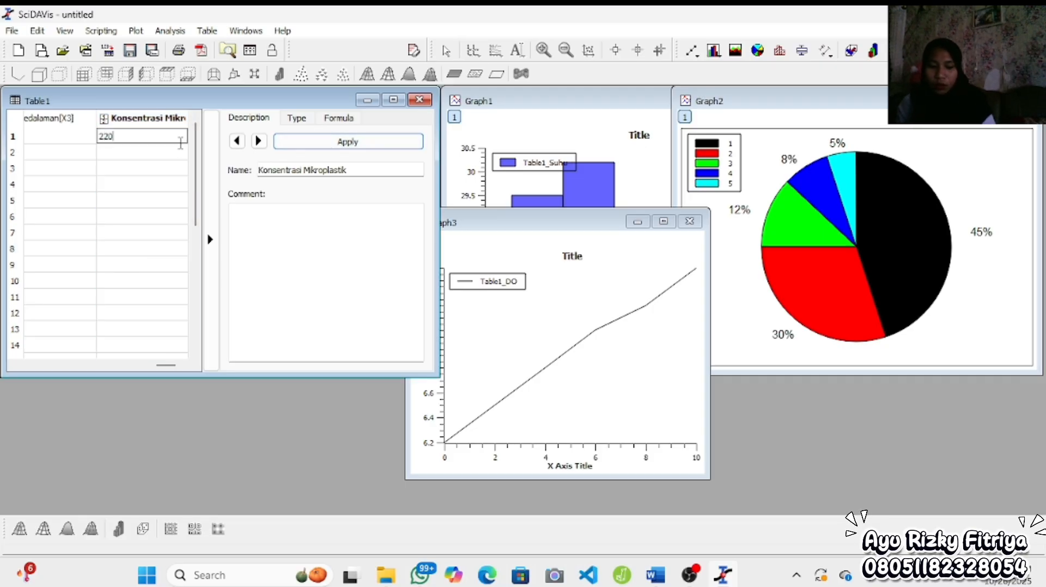
pyautogui.click(183, 150)
pyautogui.write('20')
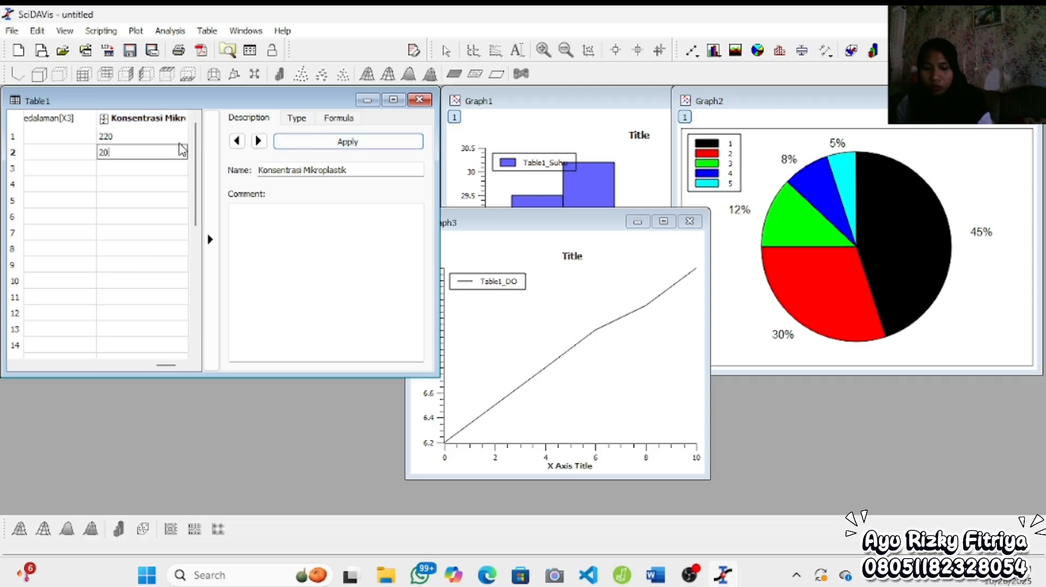
pyautogui.write('0')
pyautogui.press('Return')
pyautogui.write('17')
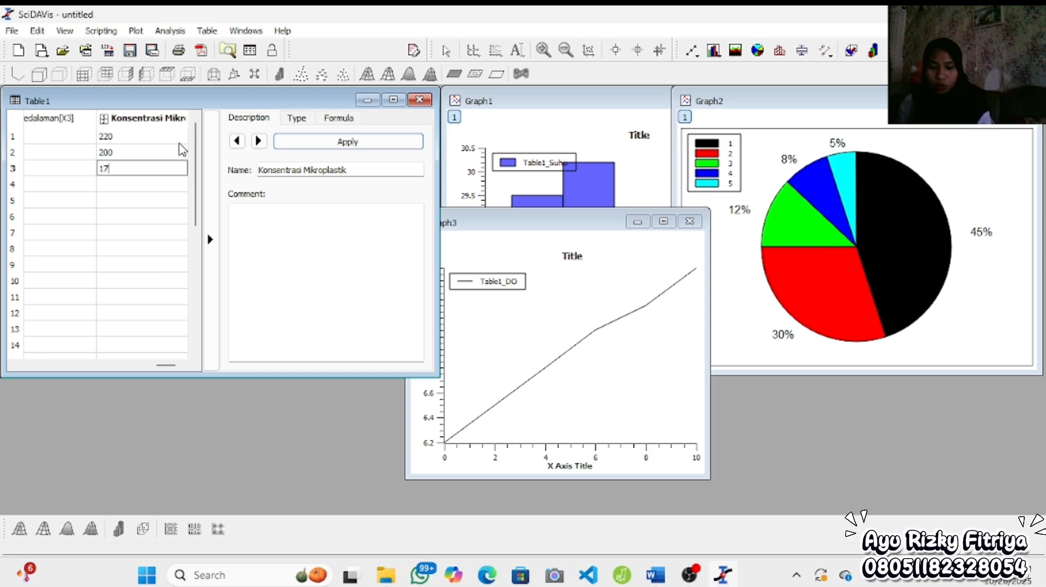
pyautogui.write('0')
pyautogui.press('Return')
pyautogui.write('140')
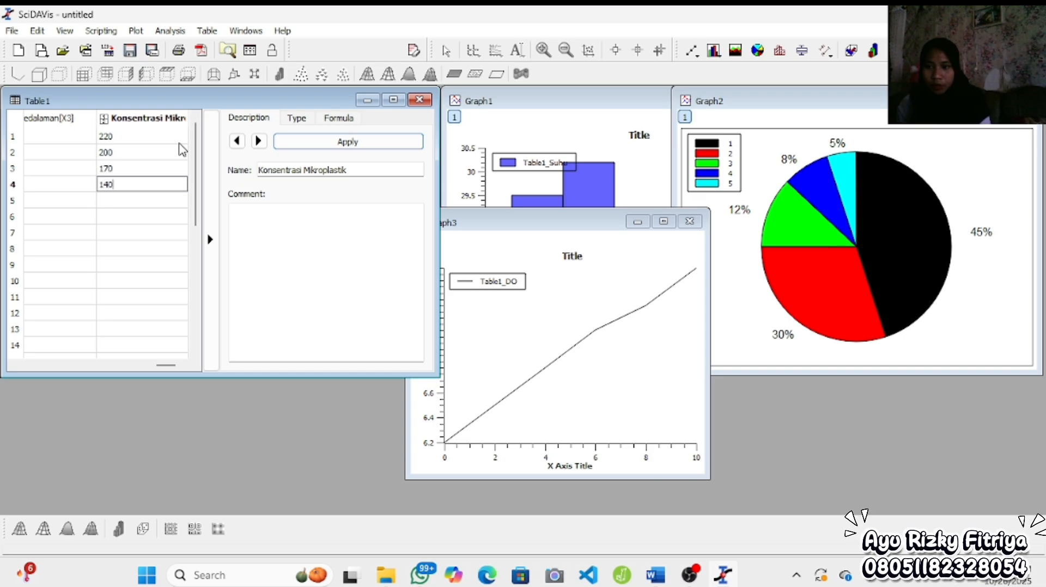
pyautogui.press('Return')
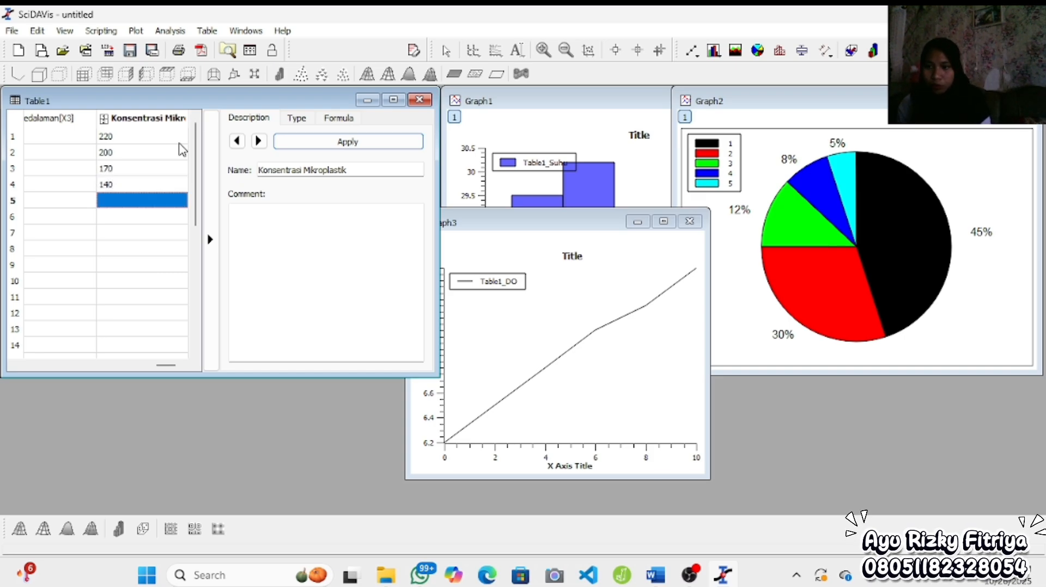
pyautogui.write('120')
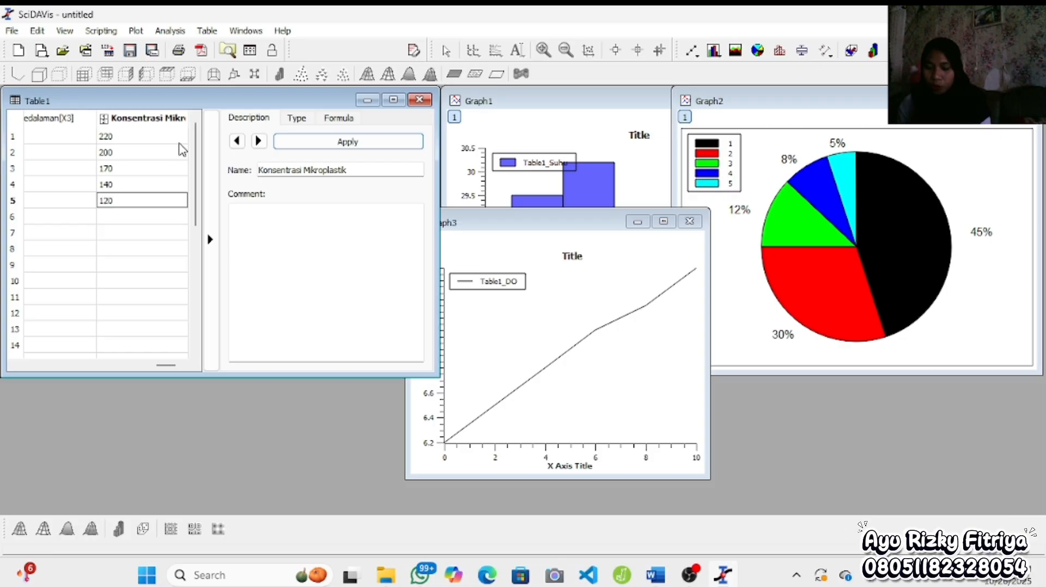
pyautogui.press('Return')
pyautogui.write('100')
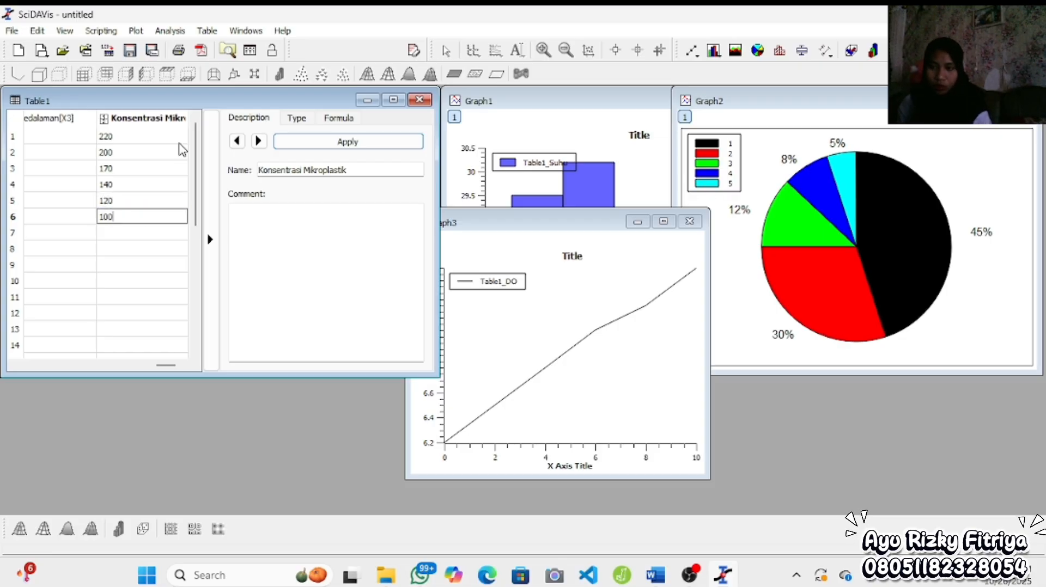
pyautogui.press('Return')
pyautogui.write('80')
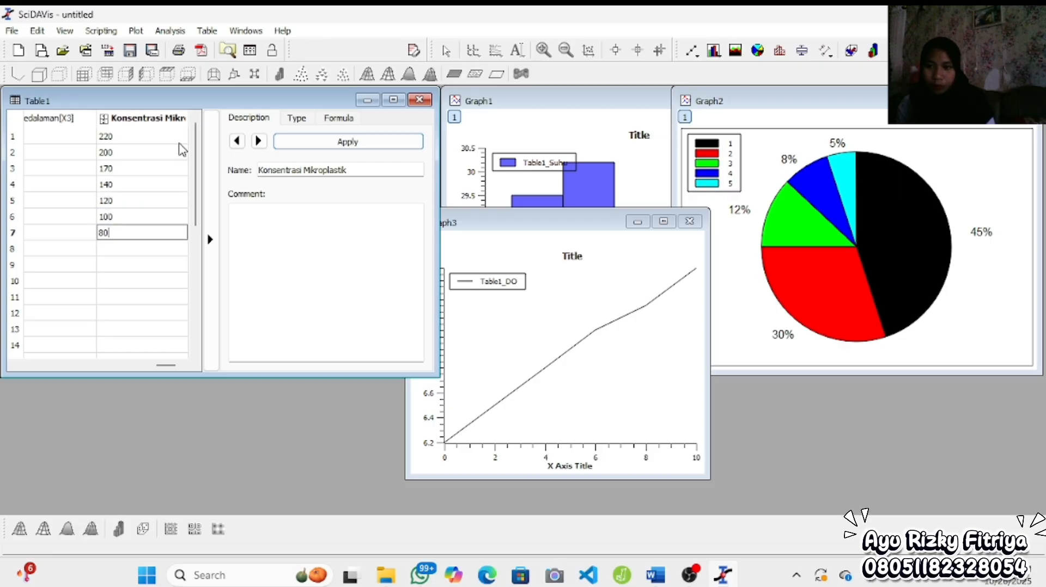
# - Plot rows 1 to 7 of Kedalaman and Konsentrasi Mikroplastik as a scatter graph, and move its window clear of the table data
pyautogui.hscroll(-3, 183, 149)
pyautogui.hscroll(2, 183, 150)
pyautogui.hscroll(2, 183, 147)
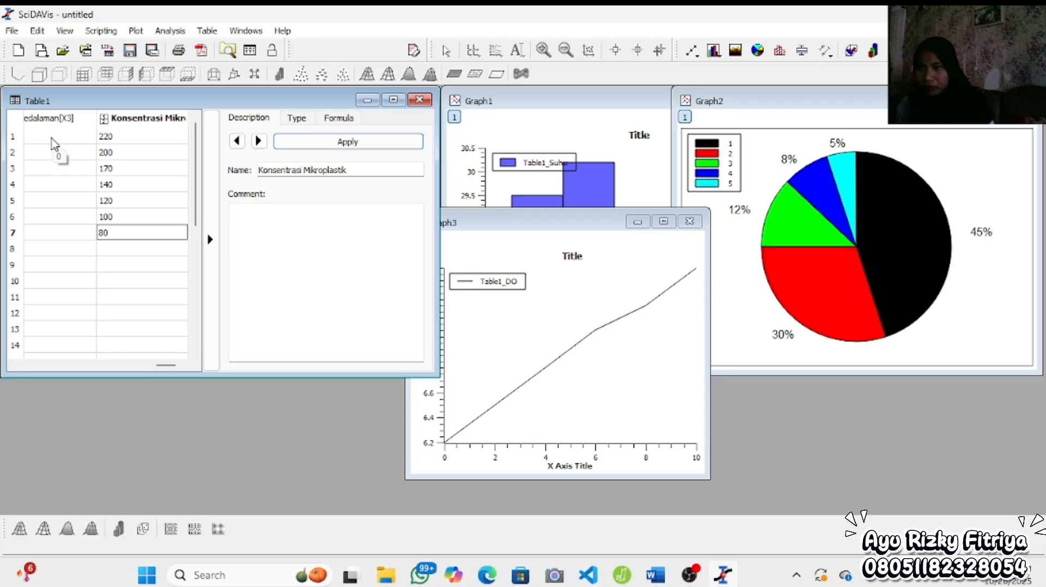
pyautogui.moveTo(53, 144); pyautogui.dragTo(129, 236)
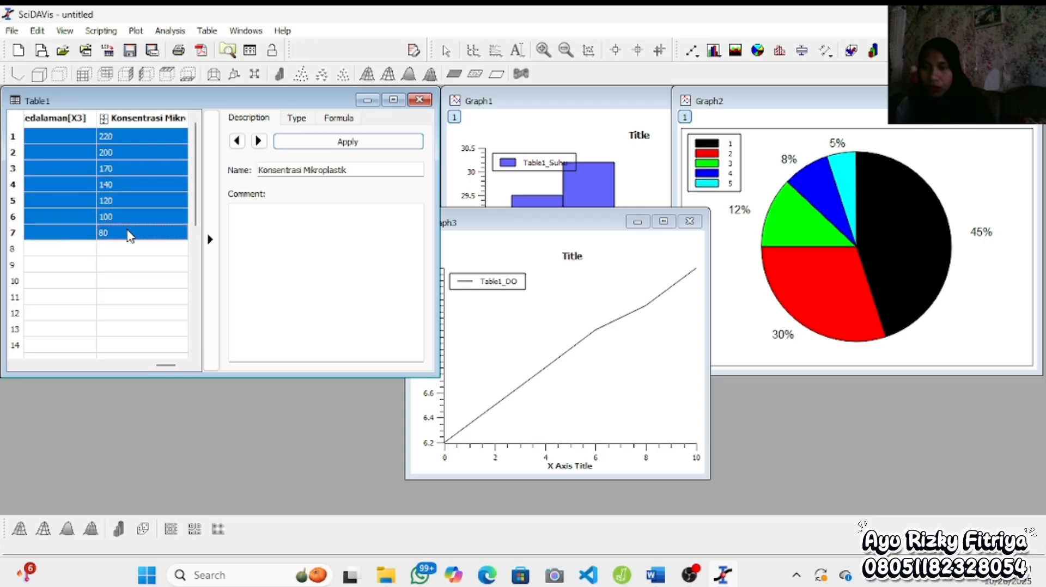
pyautogui.click(143, 30)
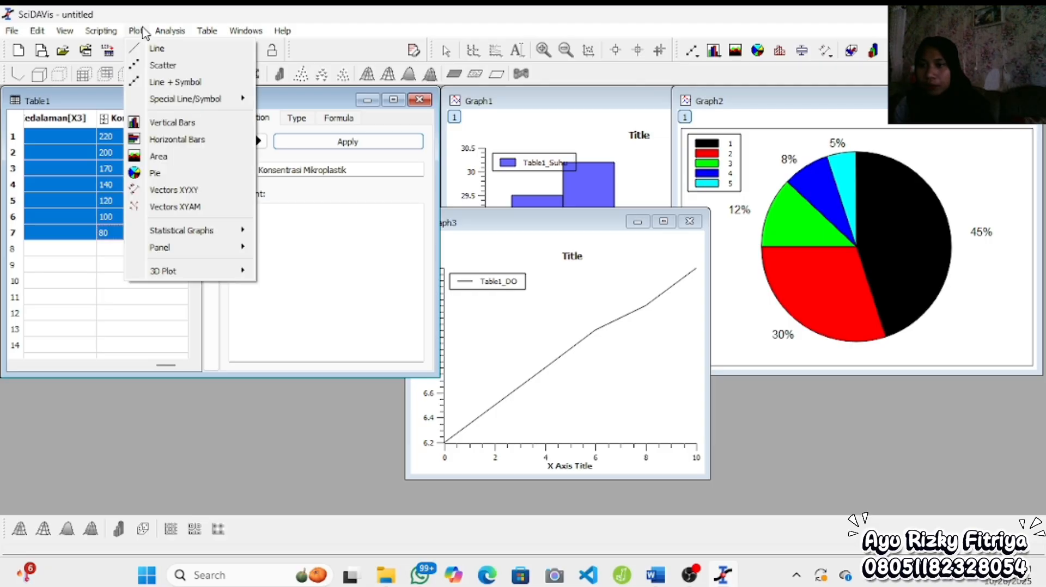
pyautogui.click(200, 73)
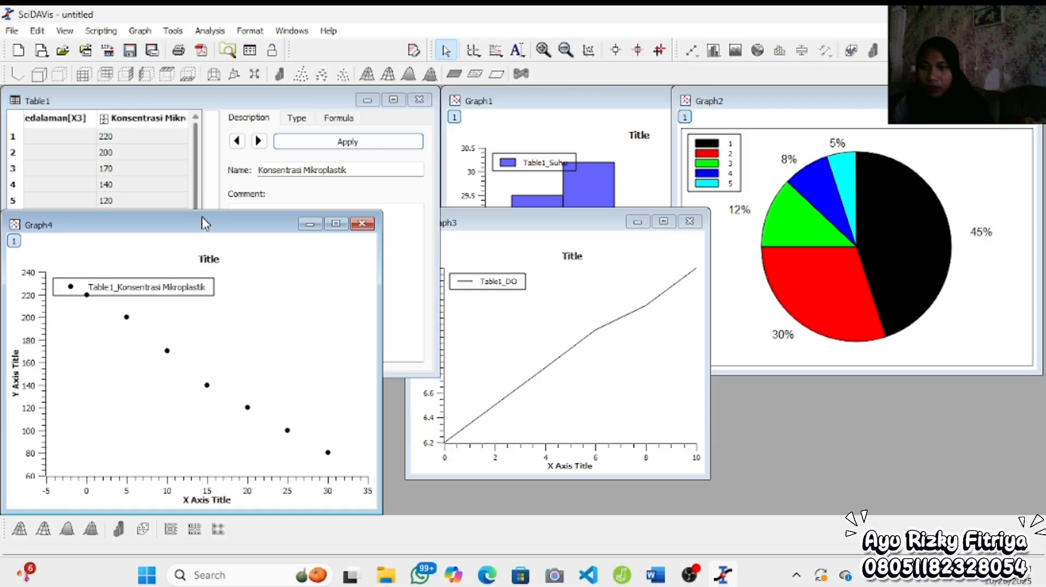
pyautogui.moveTo(210, 224); pyautogui.dragTo(389, 210)
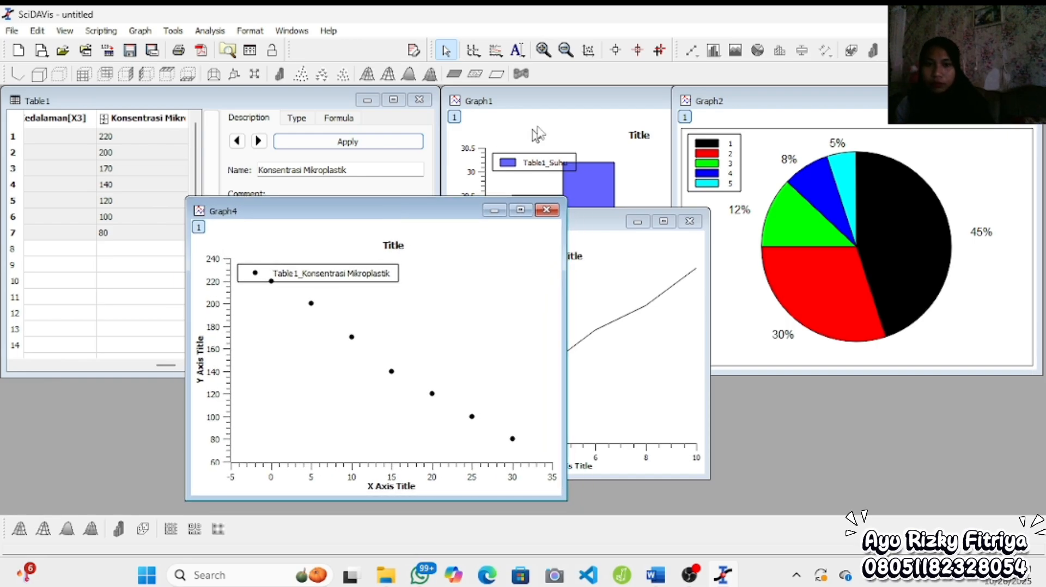
# - Bring the Suhu bar graph to the front and resize its window so that it extends over the table's description area
pyautogui.click(556, 123)
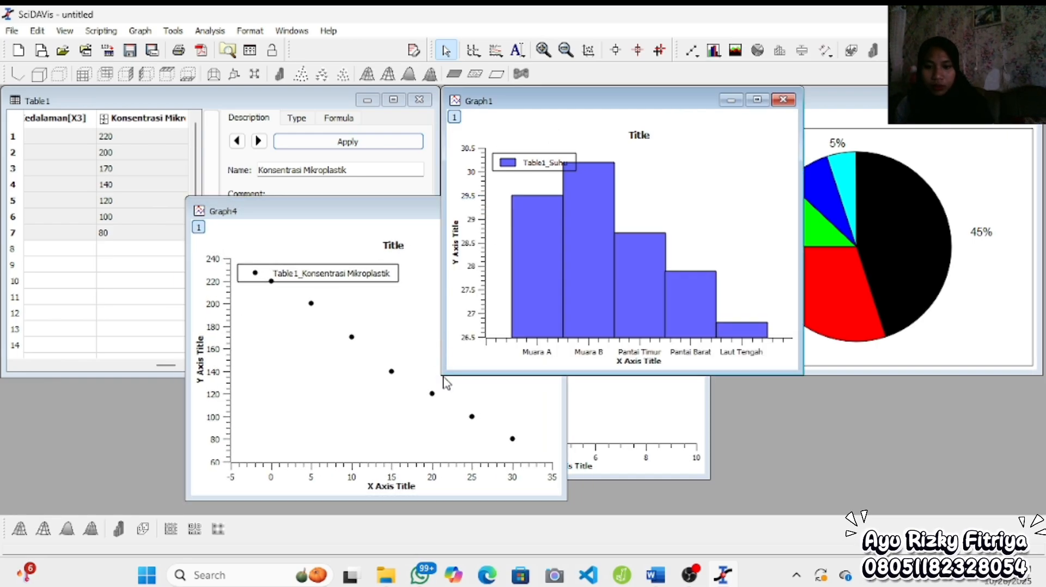
pyautogui.moveTo(443, 376); pyautogui.dragTo(253, 500)
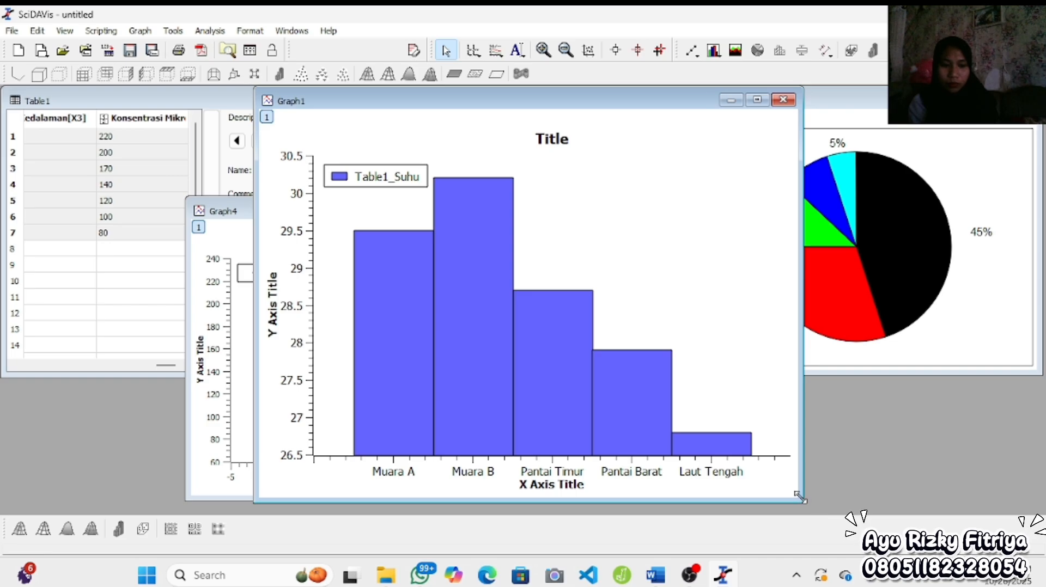
pyautogui.moveTo(800, 500); pyautogui.dragTo(621, 357)
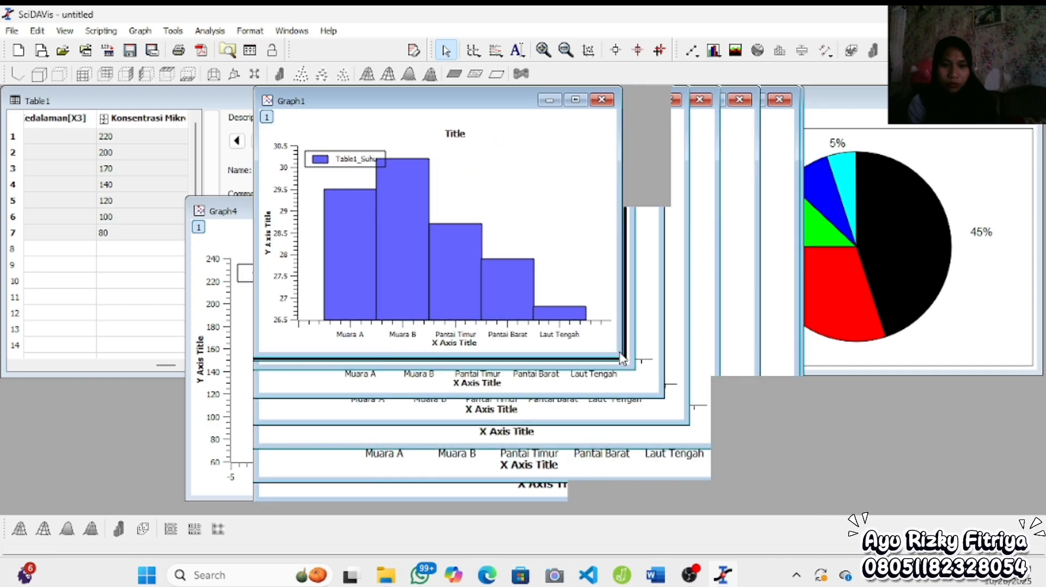
# - Bring the pie graph to the front, enlarge its window and place it in the middle of the workspace
pyautogui.click(847, 355)
pyautogui.click(669, 379)
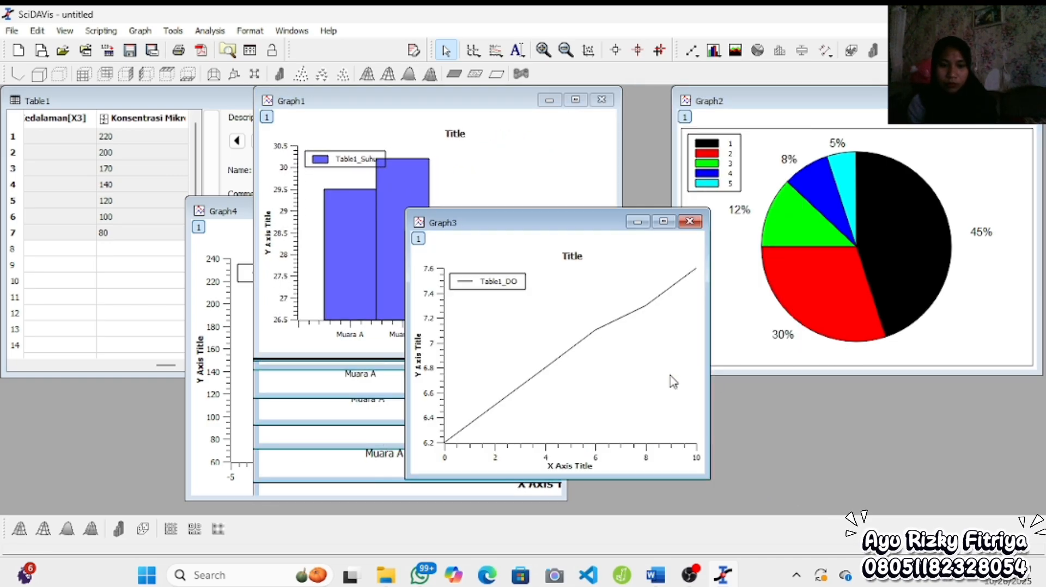
pyautogui.click(231, 408)
pyautogui.click(740, 319)
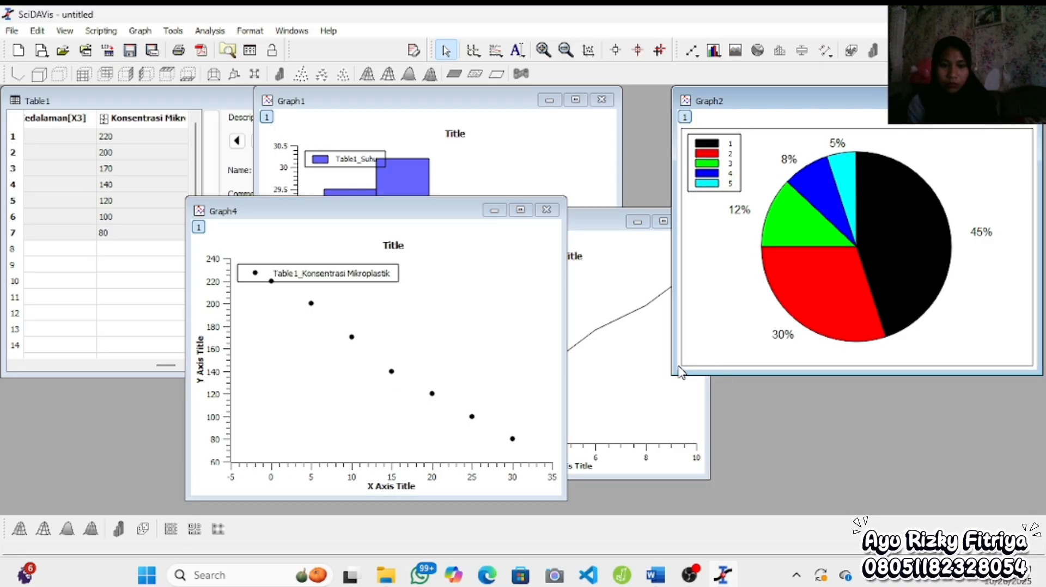
pyautogui.moveTo(675, 374); pyautogui.dragTo(494, 536)
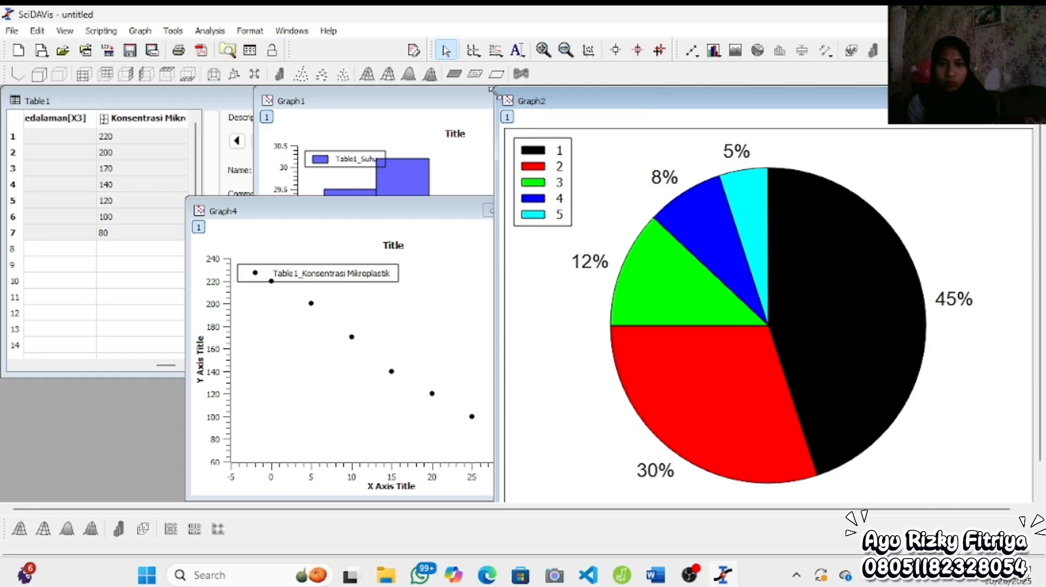
pyautogui.moveTo(494, 90); pyautogui.dragTo(547, 152)
pyautogui.moveTo(649, 170); pyautogui.dragTo(472, 128)
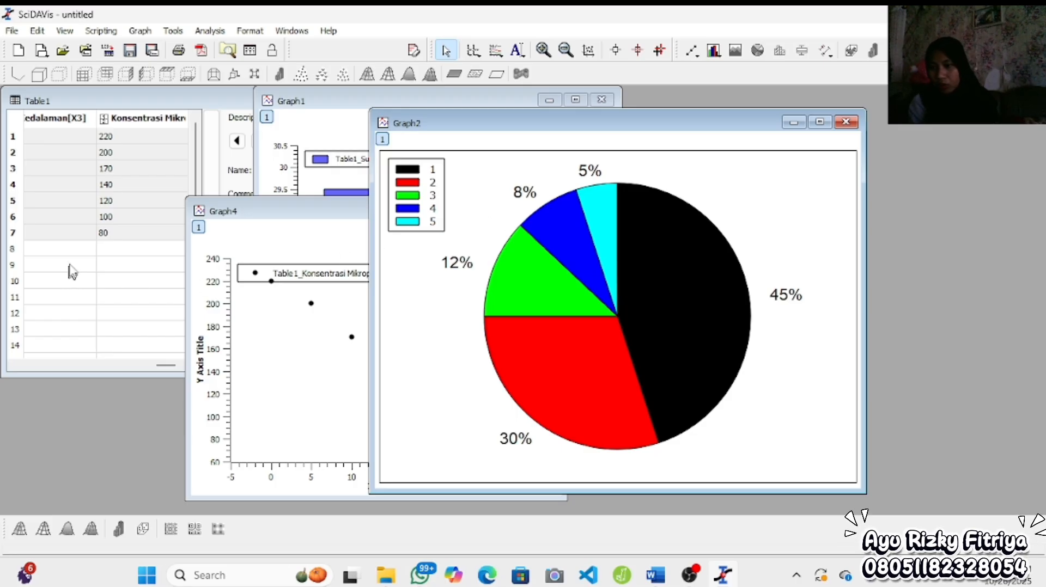
# - Review the Jenis Mikroplastik and Presentase columns behind the pie graph, and the Waktu and DO columns behind the line graph
pyautogui.hscroll(-5, 73, 268)
pyautogui.hscroll(5, 72, 267)
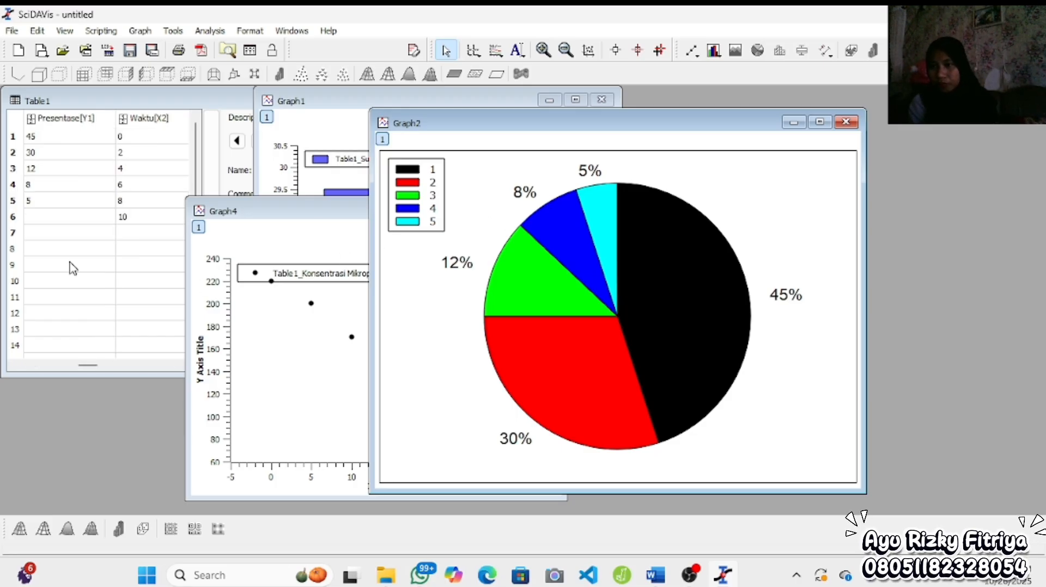
pyautogui.hscroll(-3, 72, 268)
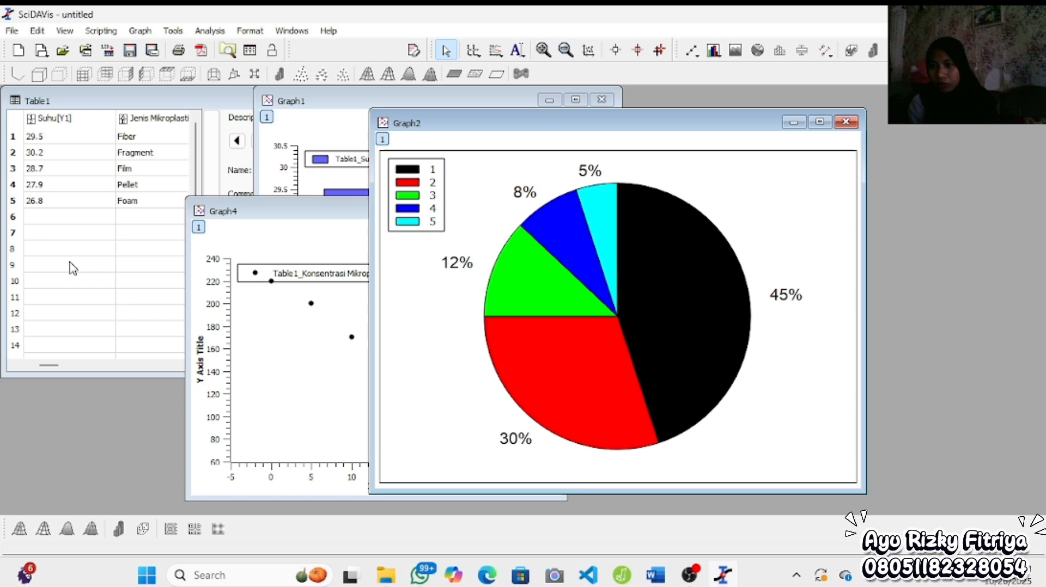
pyautogui.hscroll(2, 73, 268)
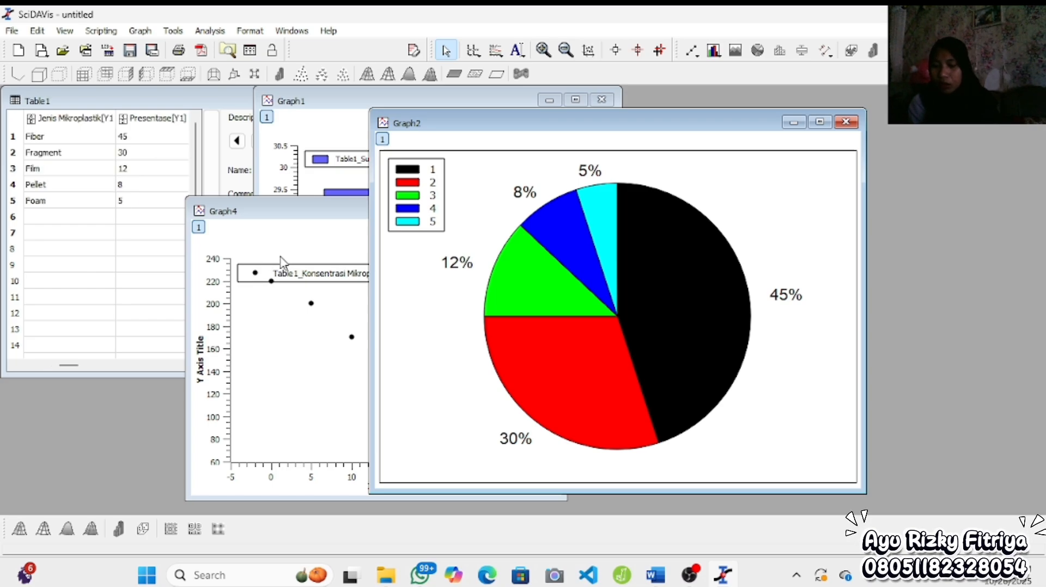
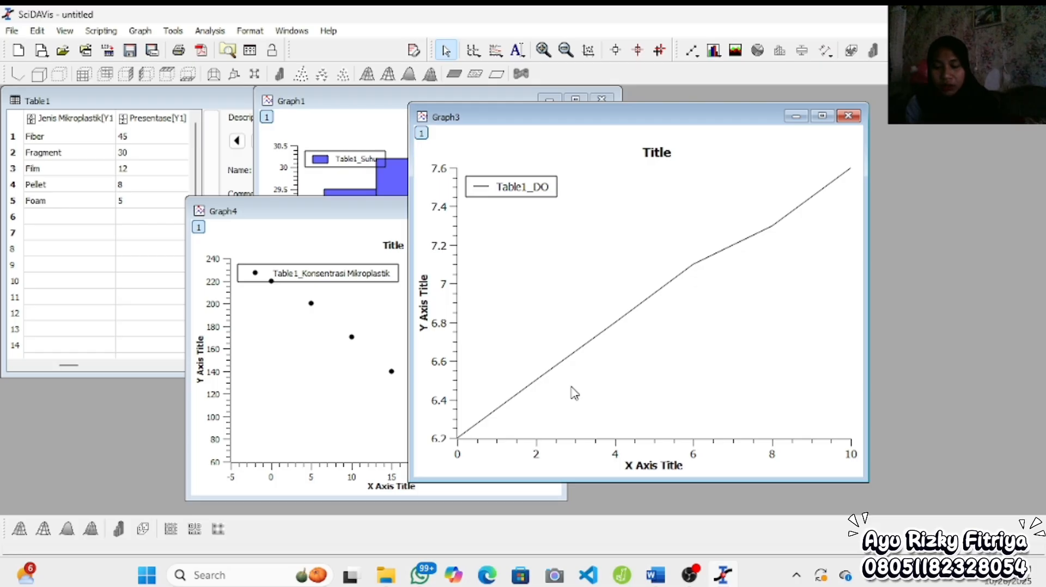
pyautogui.hscroll(2, 115, 212)
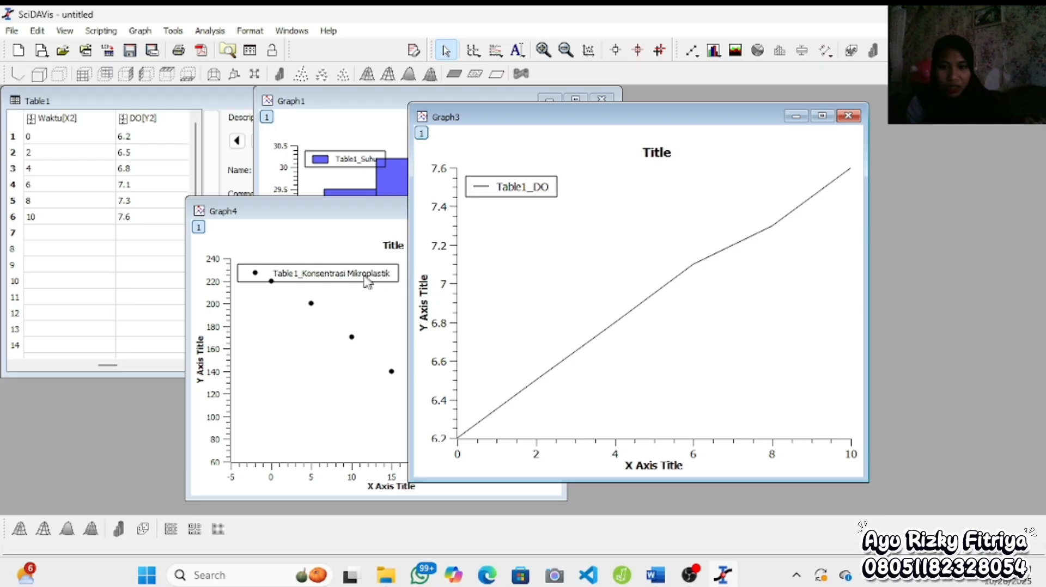
# - Bring the scatter graph to the front, enlarge its window, and show the Kedalaman and Konsentrasi Mikroplastik columns in the table beside it
pyautogui.click(374, 324)
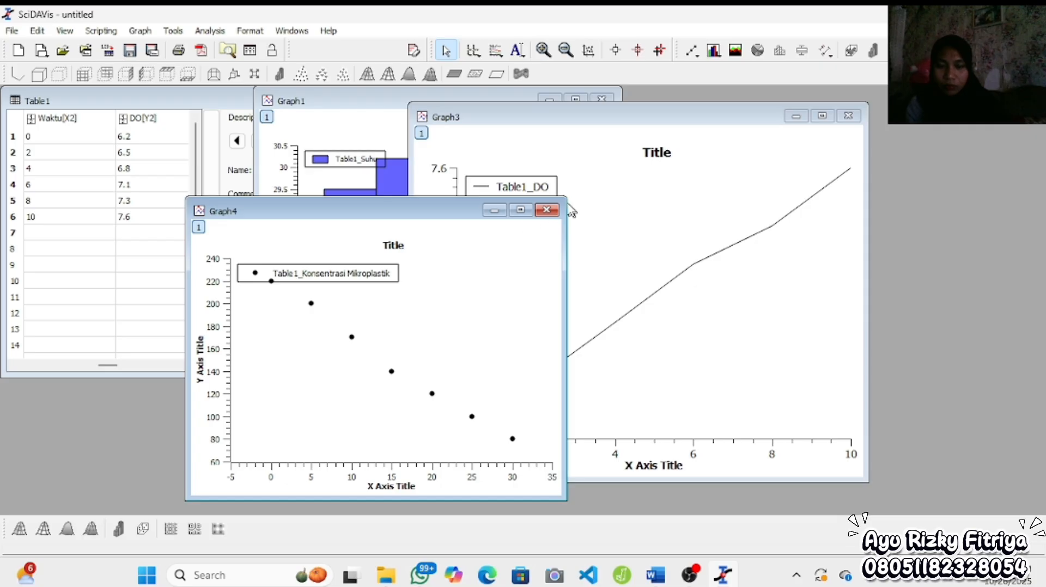
pyautogui.moveTo(561, 198); pyautogui.dragTo(686, 151)
pyautogui.moveTo(567, 164); pyautogui.dragTo(591, 141)
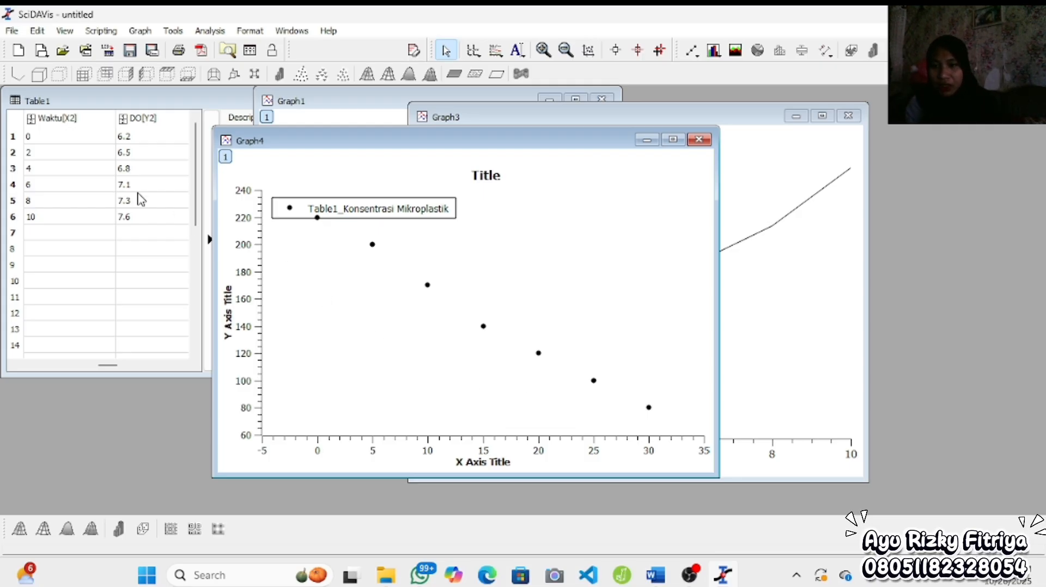
pyautogui.hscroll(3, 141, 200)
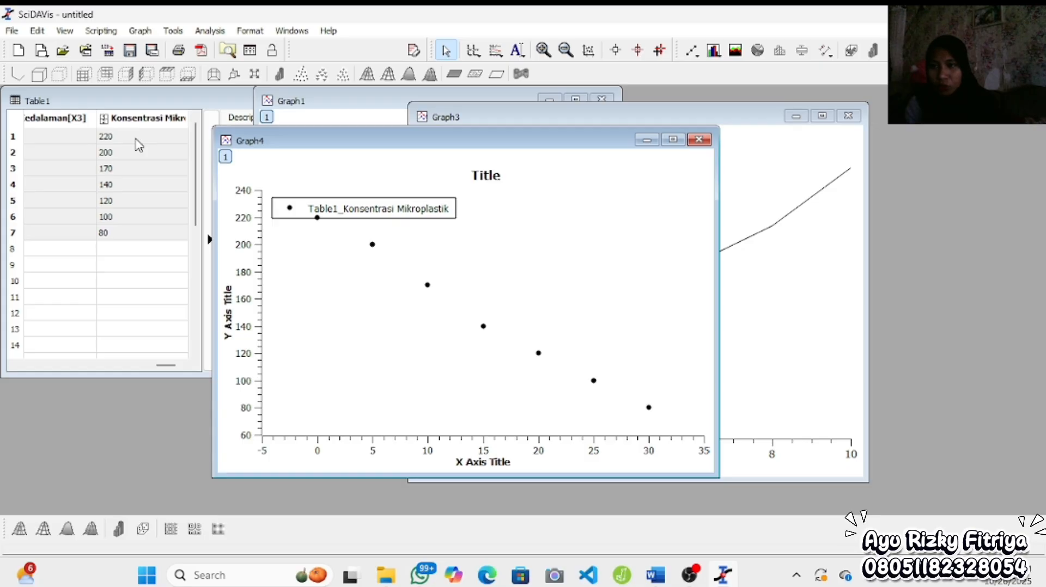
pyautogui.hscroll(-1, 139, 145)
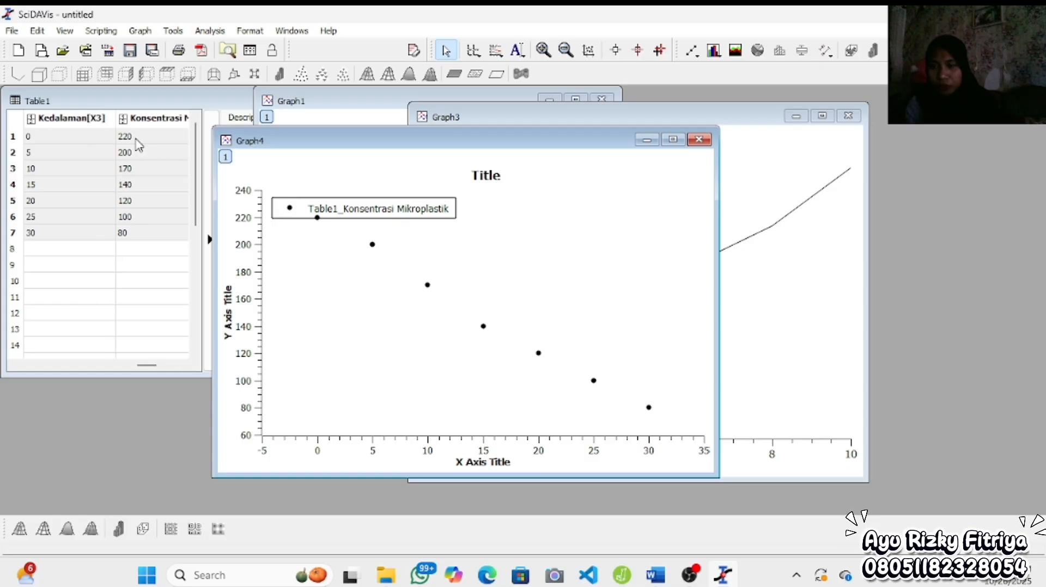